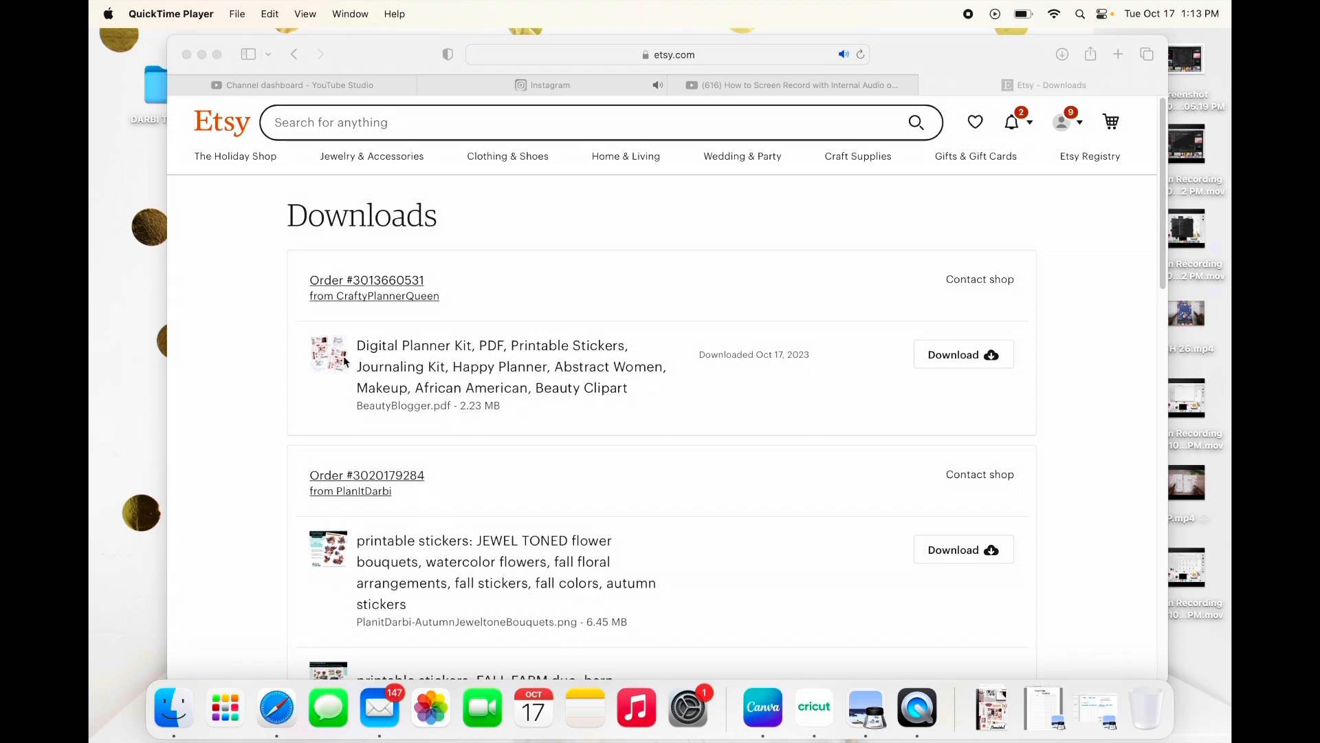
Step: Look through the purchased printable sticker files on the Etsy Downloads page
scroll(696, 348, down, 2)
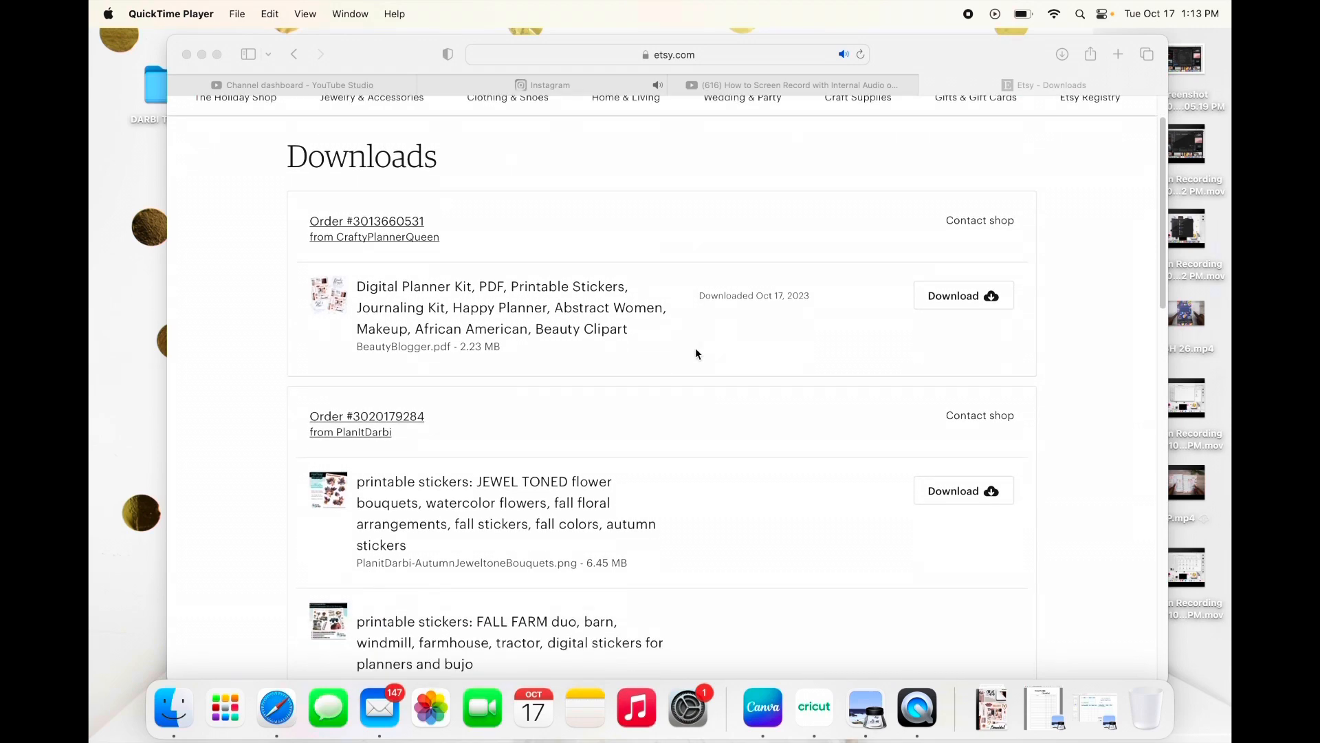
scroll(695, 348, down, 5)
scroll(693, 351, down, 2)
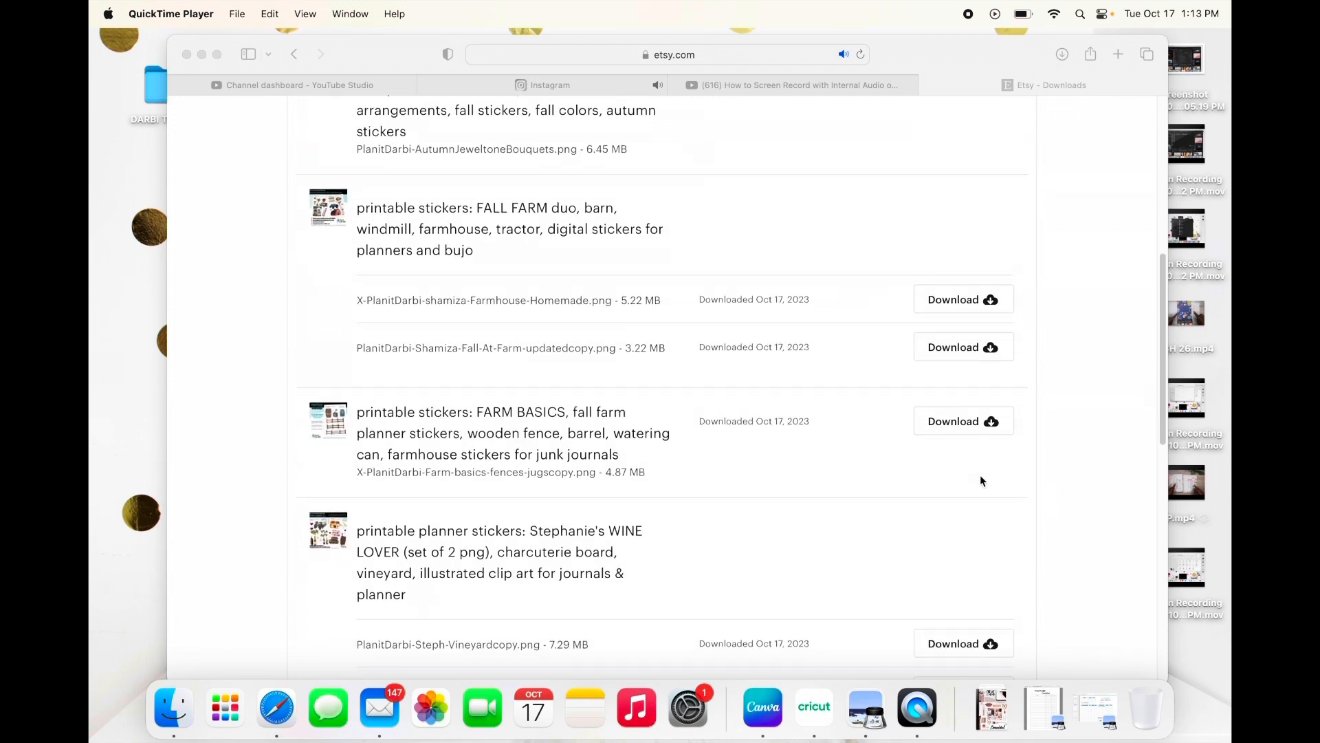
scroll(858, 425, down, 9)
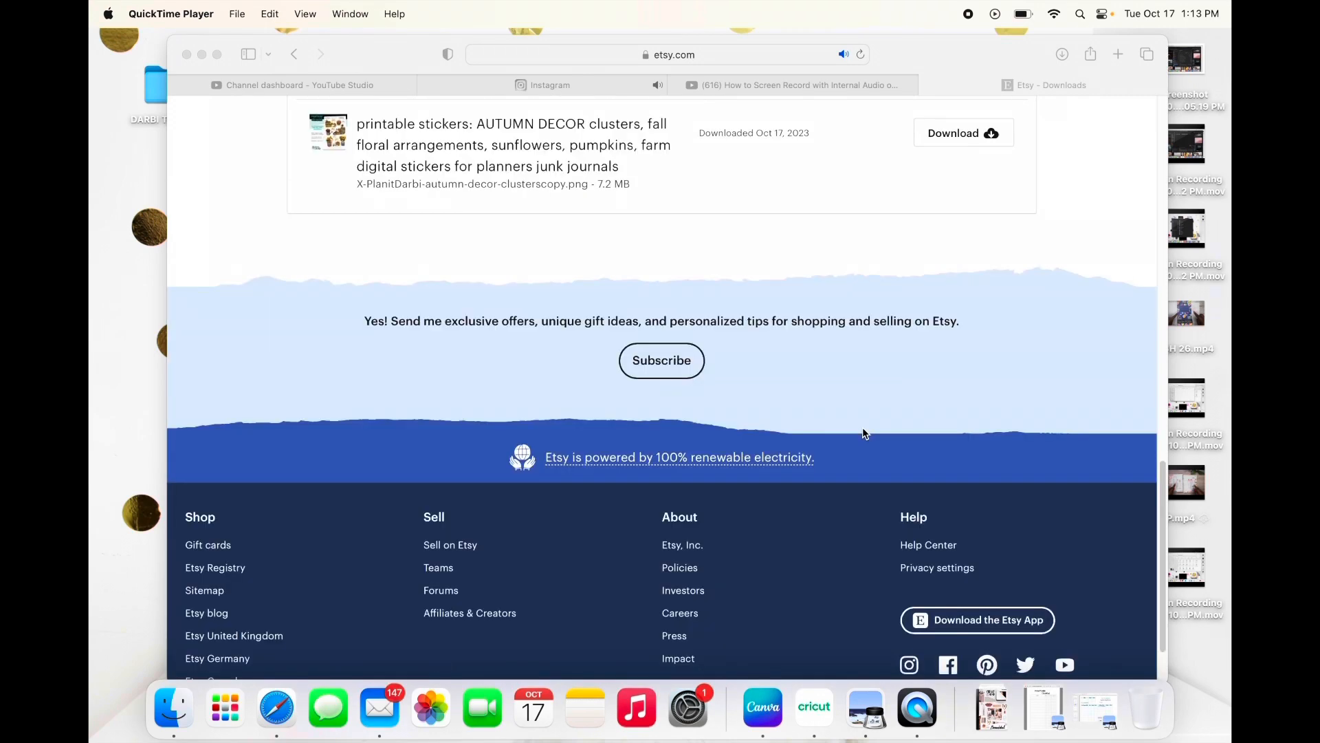
scroll(864, 432, up, 3)
scroll(863, 427, up, 10)
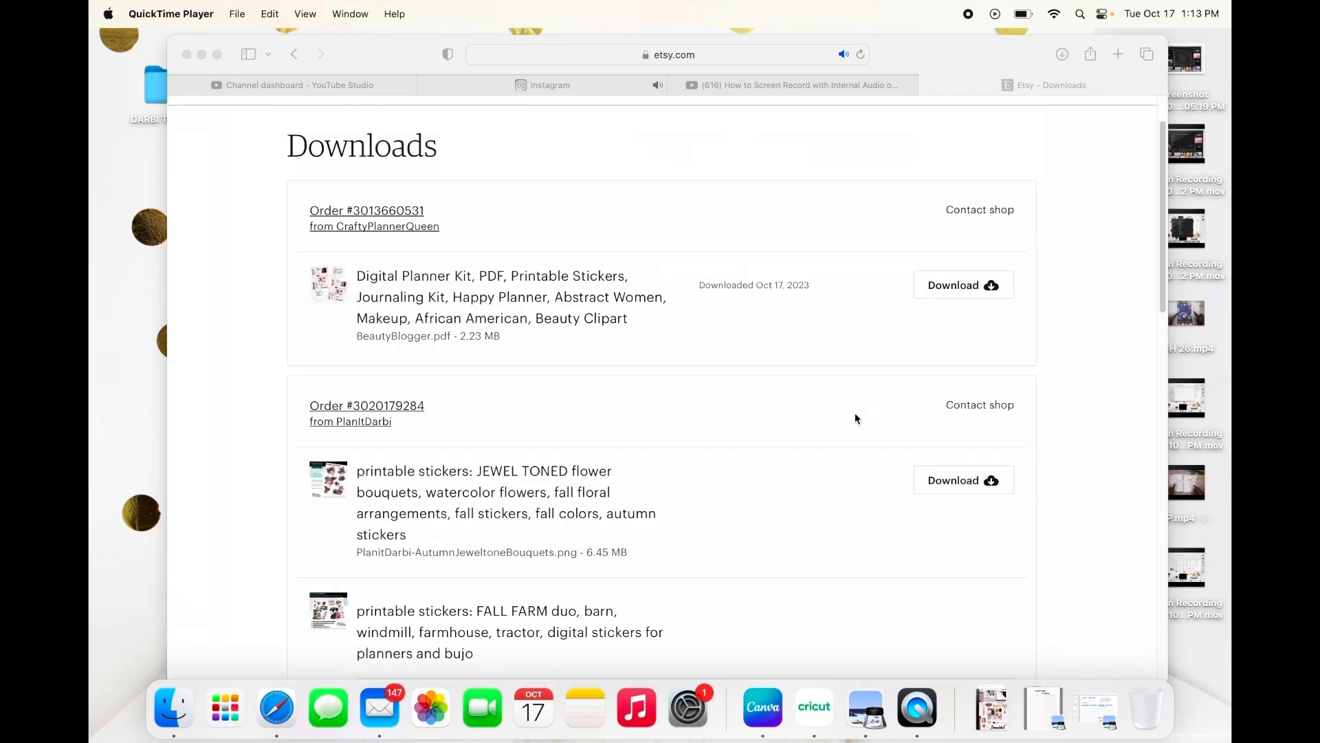
scroll(682, 317, up, 2)
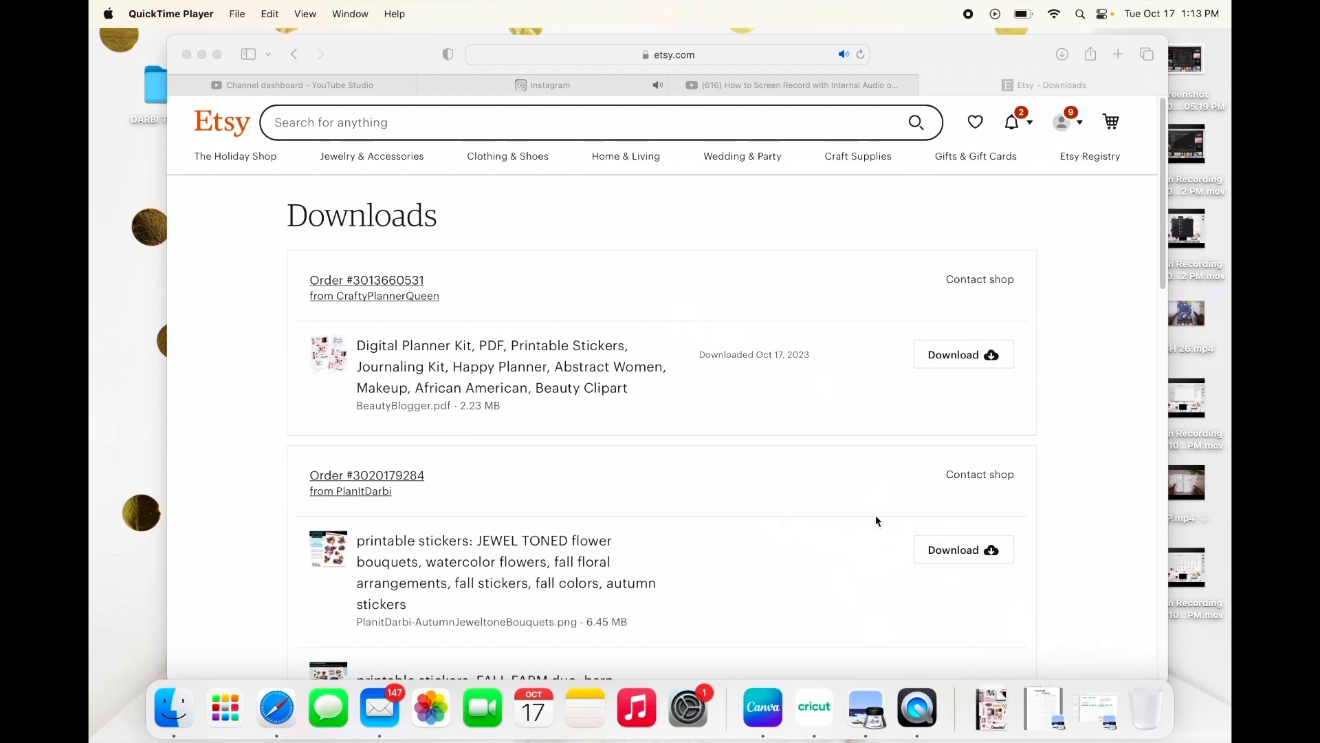
Step: Switch to Cricut Design Space in full screen and start a new project with a blank canvas
click(821, 716)
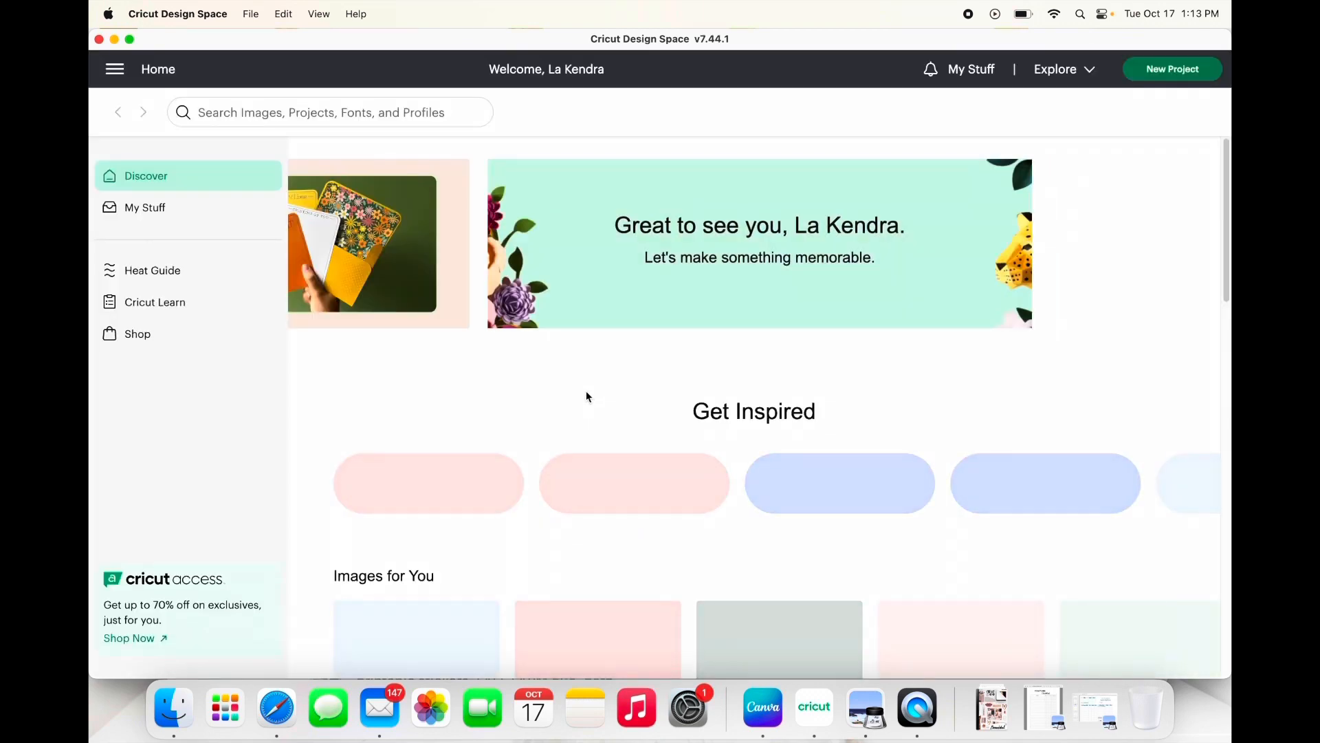
click(129, 39)
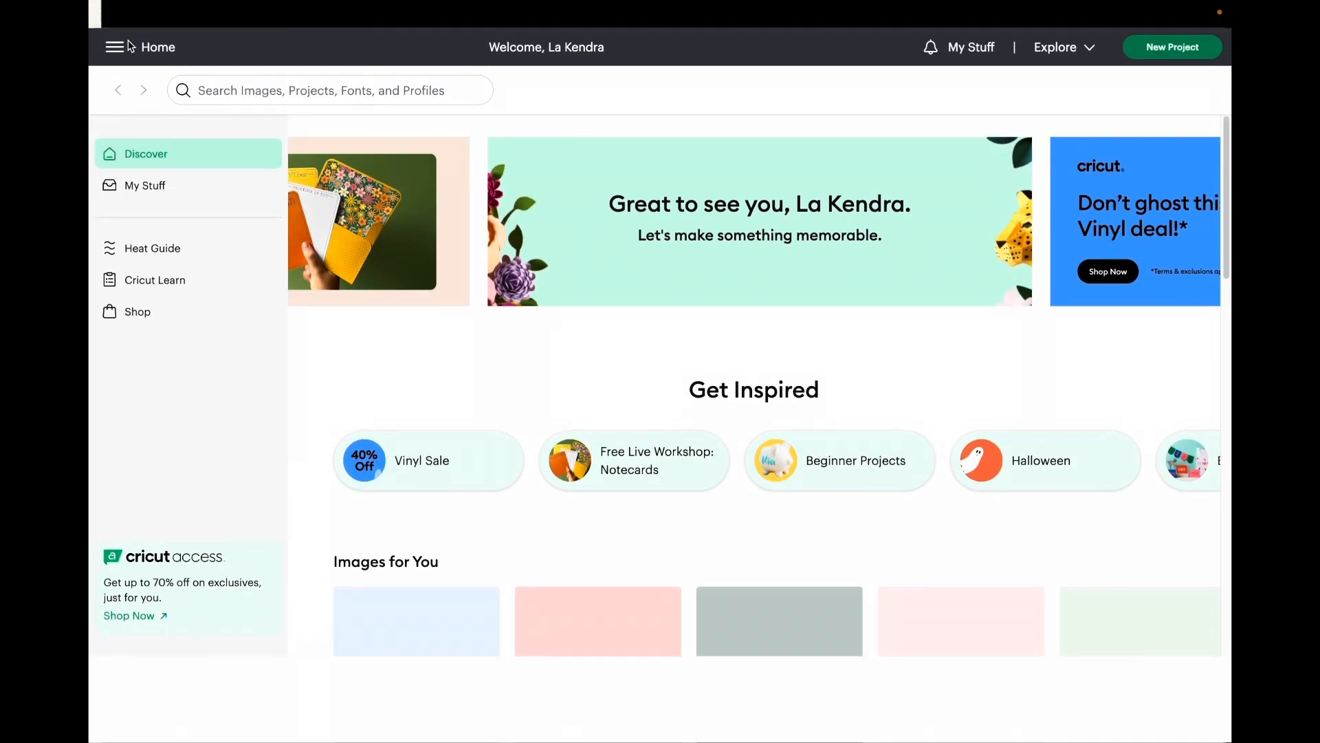
mouse_move(101, 28)
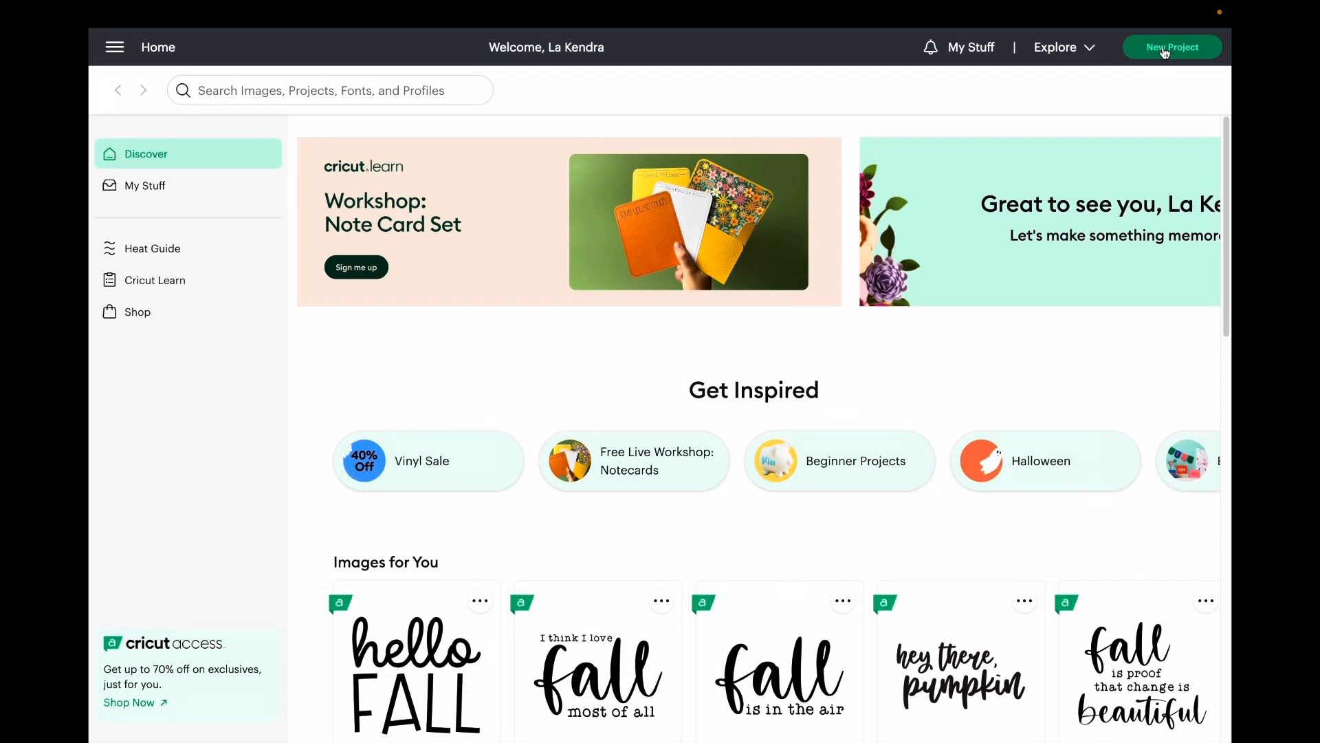
click(1165, 50)
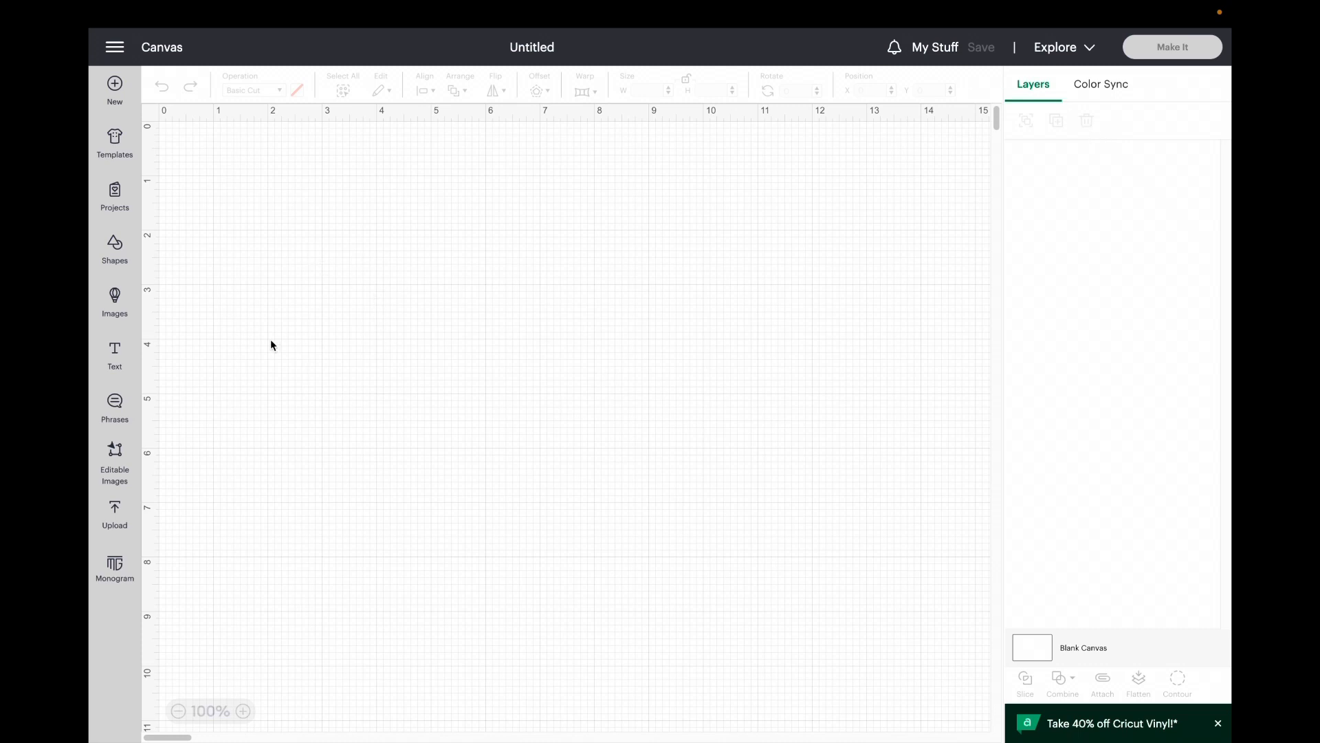
Step: Load X-PlanitDarbi-shamiza-Farmhouse-Homemade.png from the Printable folder as a new image upload
click(115, 512)
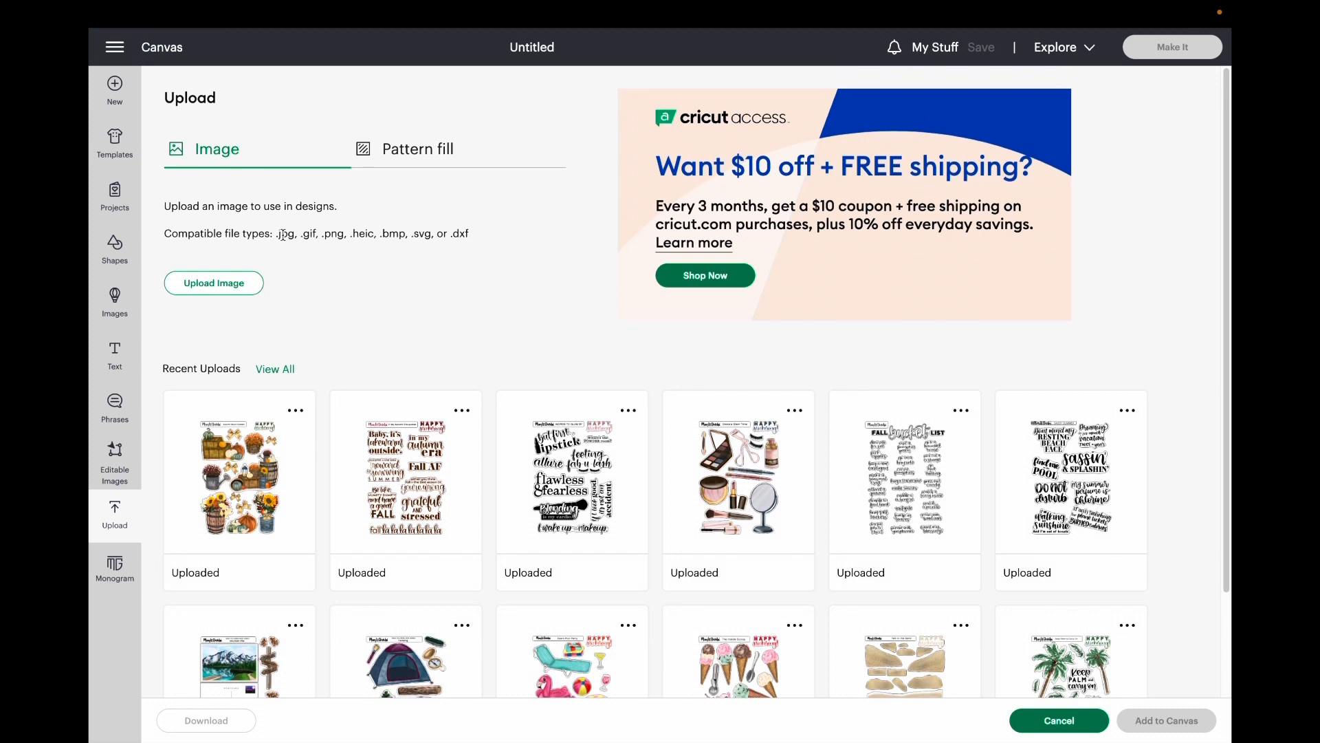
click(246, 295)
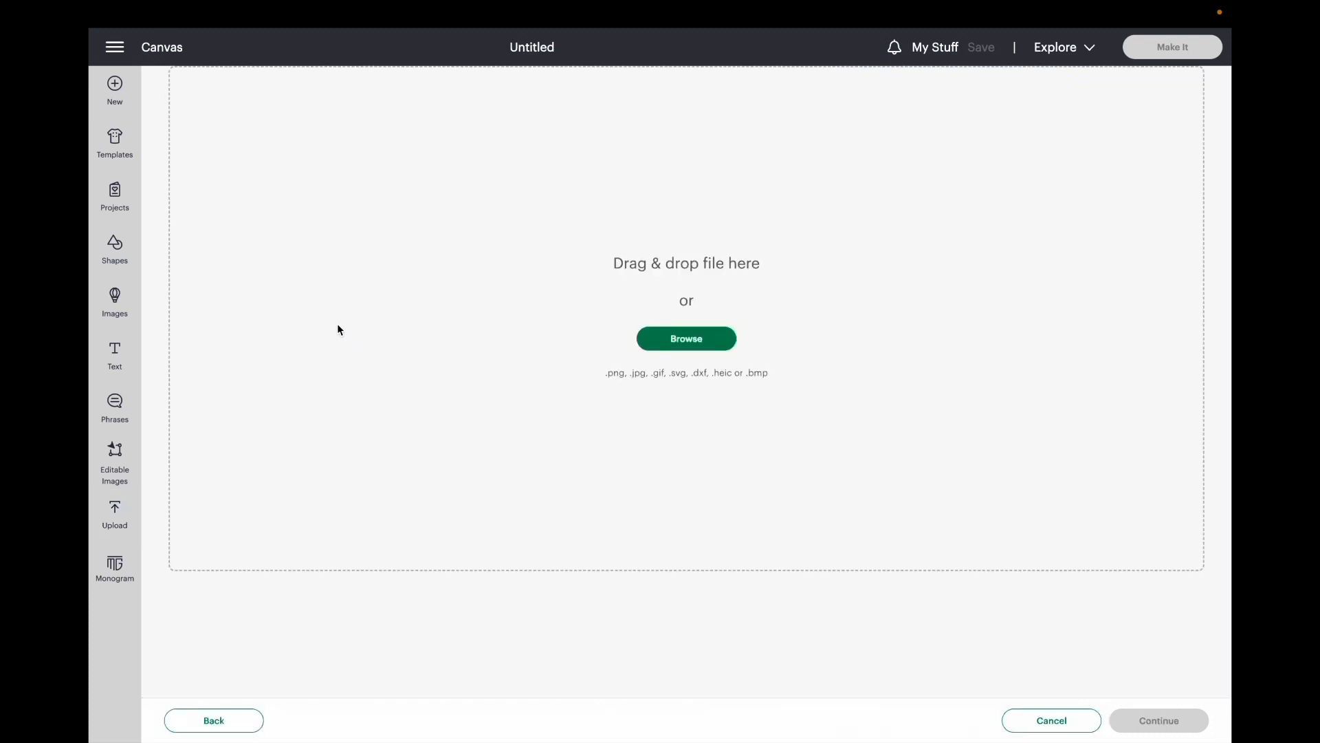
click(703, 347)
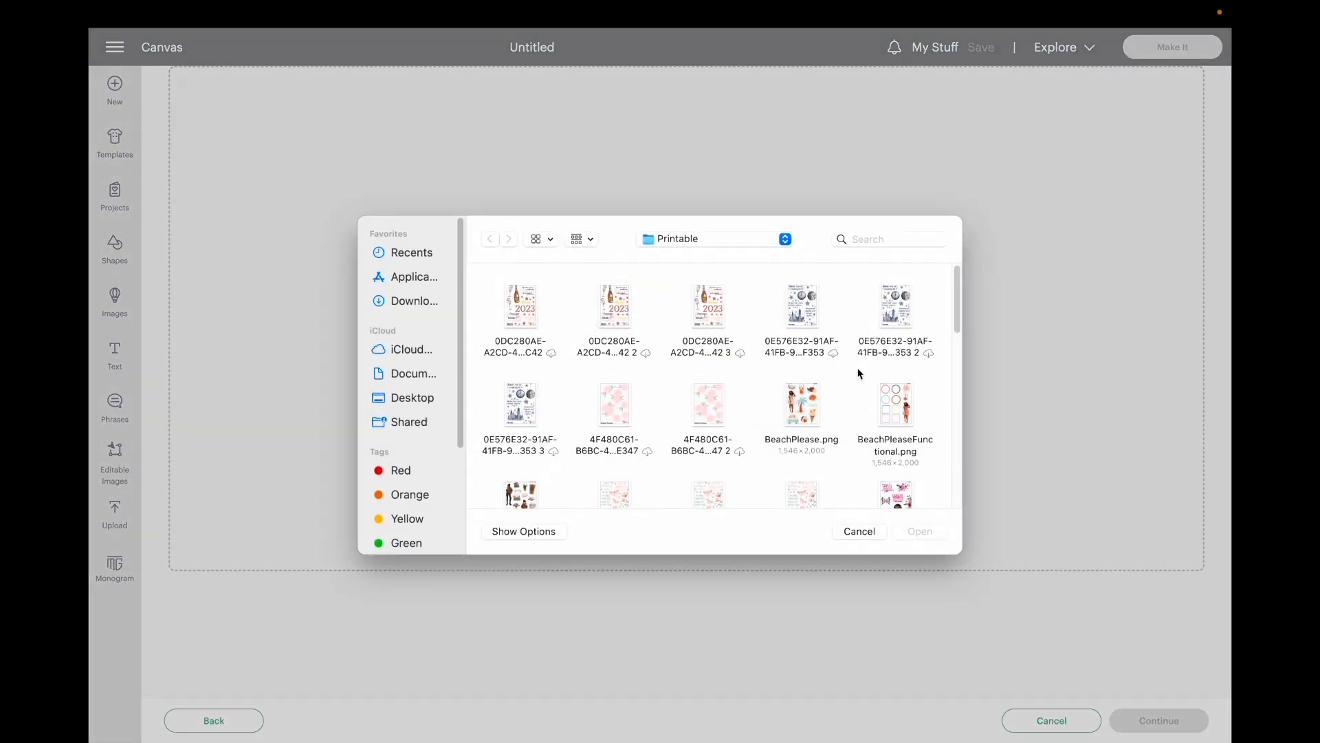
click(785, 241)
click(801, 238)
drag(960, 315, 999, 493)
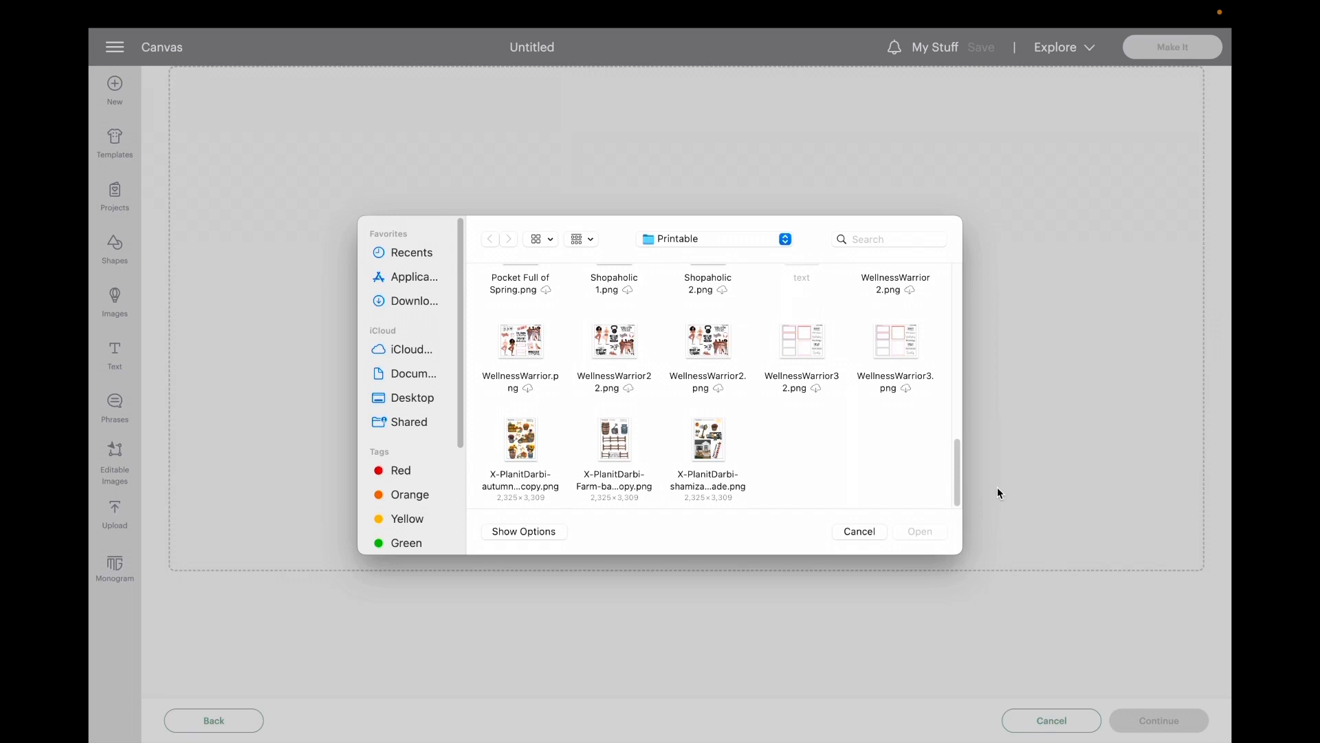
click(714, 455)
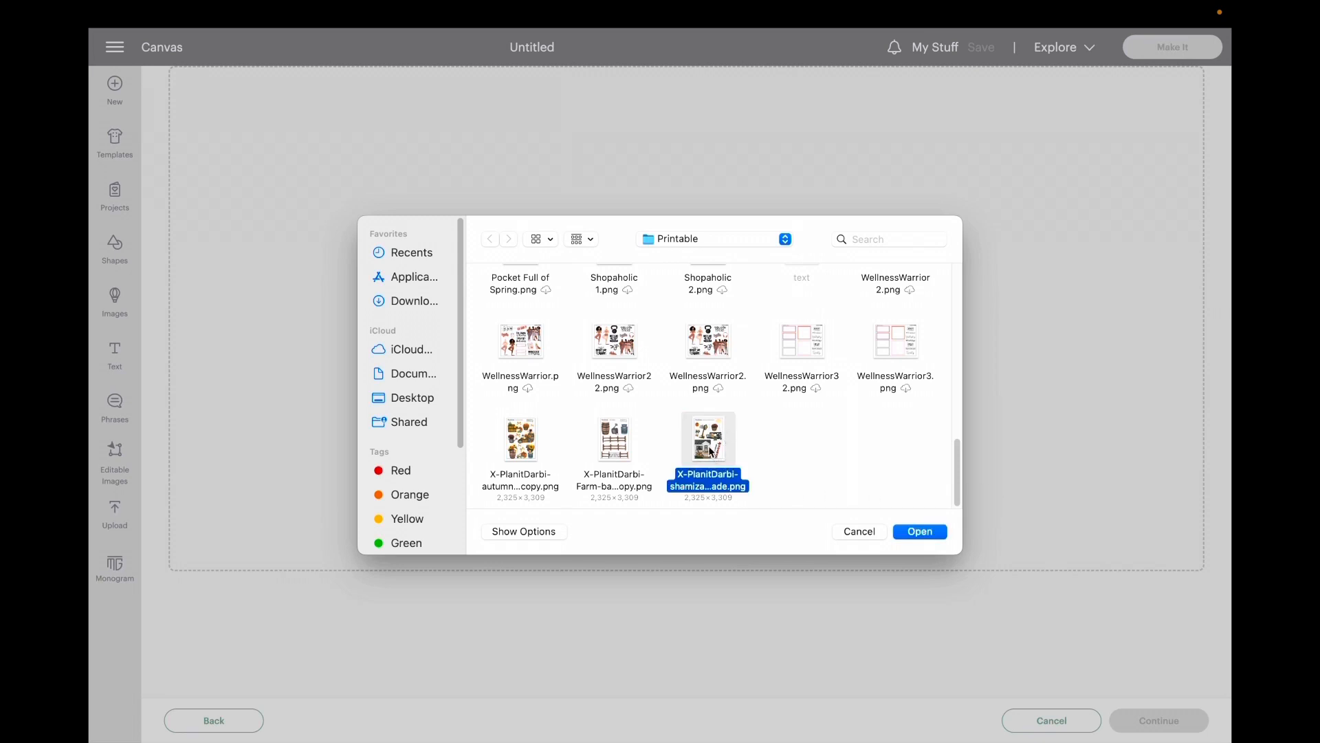
click(920, 537)
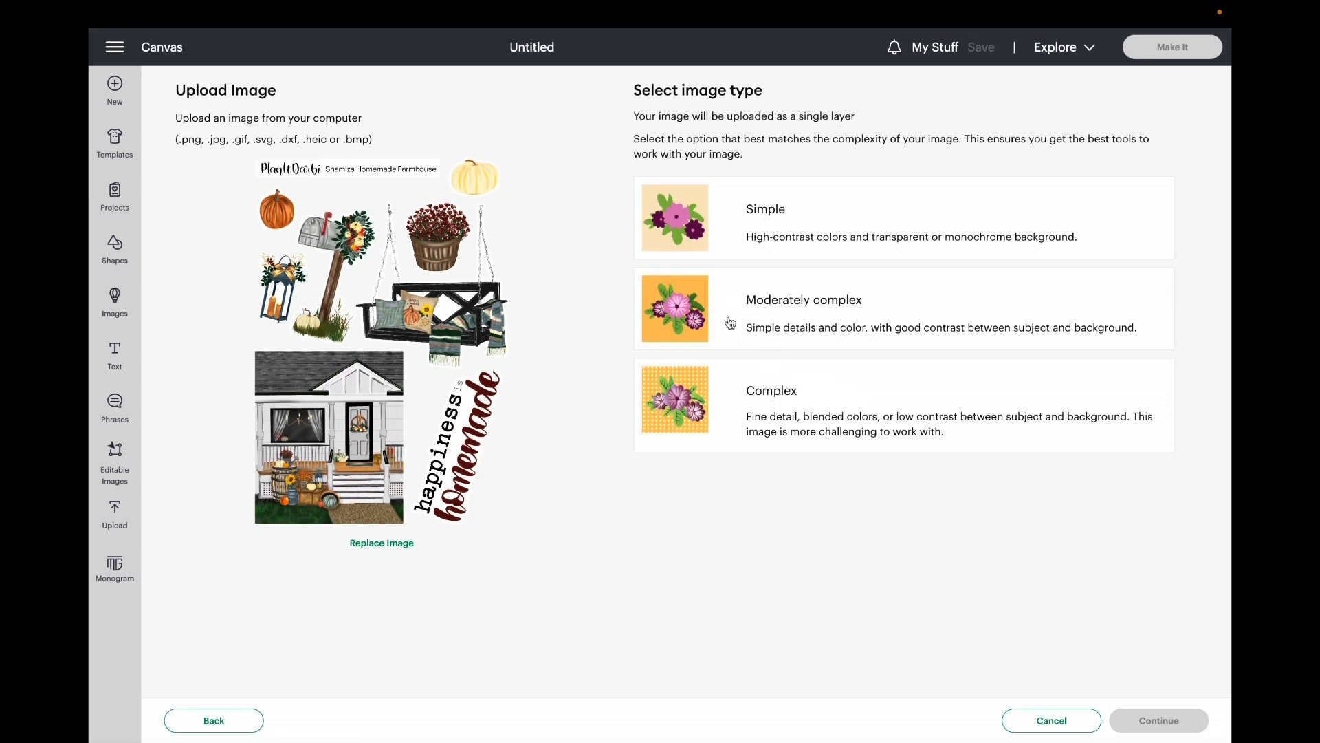
Step: Set the image type to Complex and continue past the background remover without erasing anything
click(807, 427)
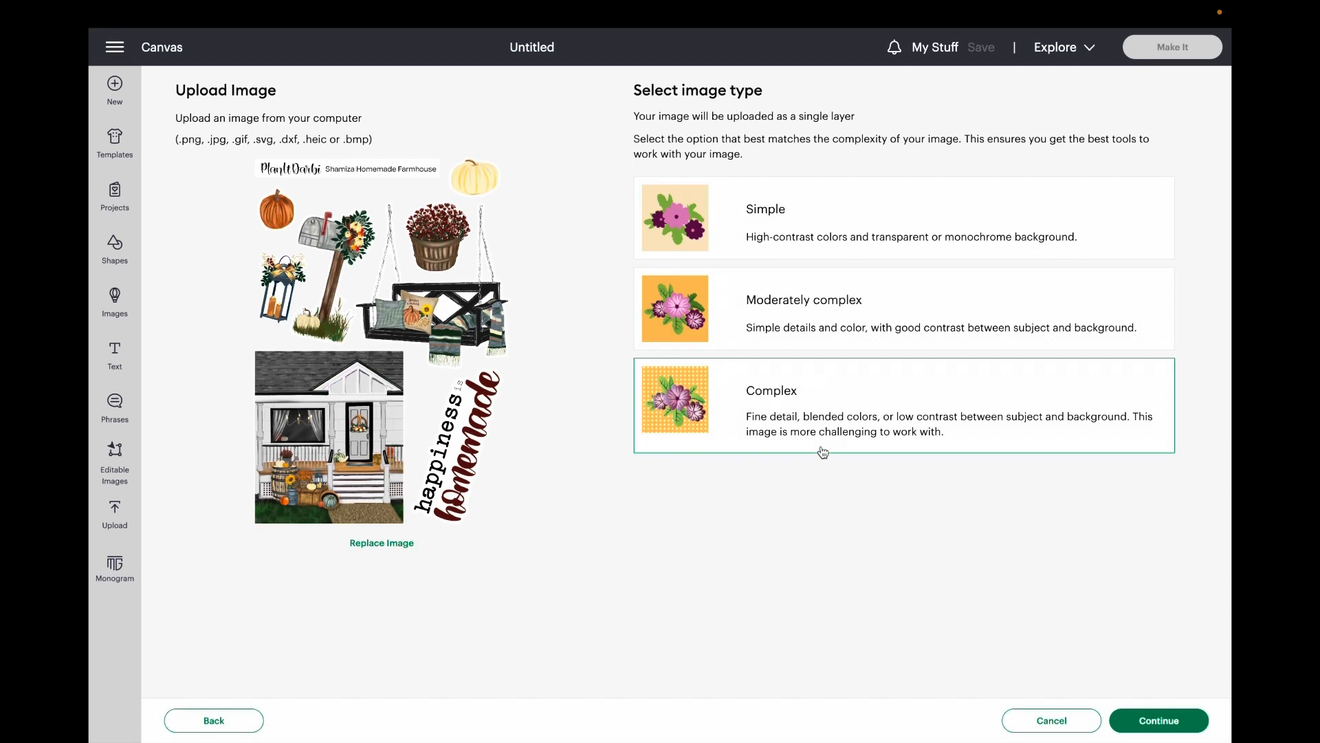
click(757, 207)
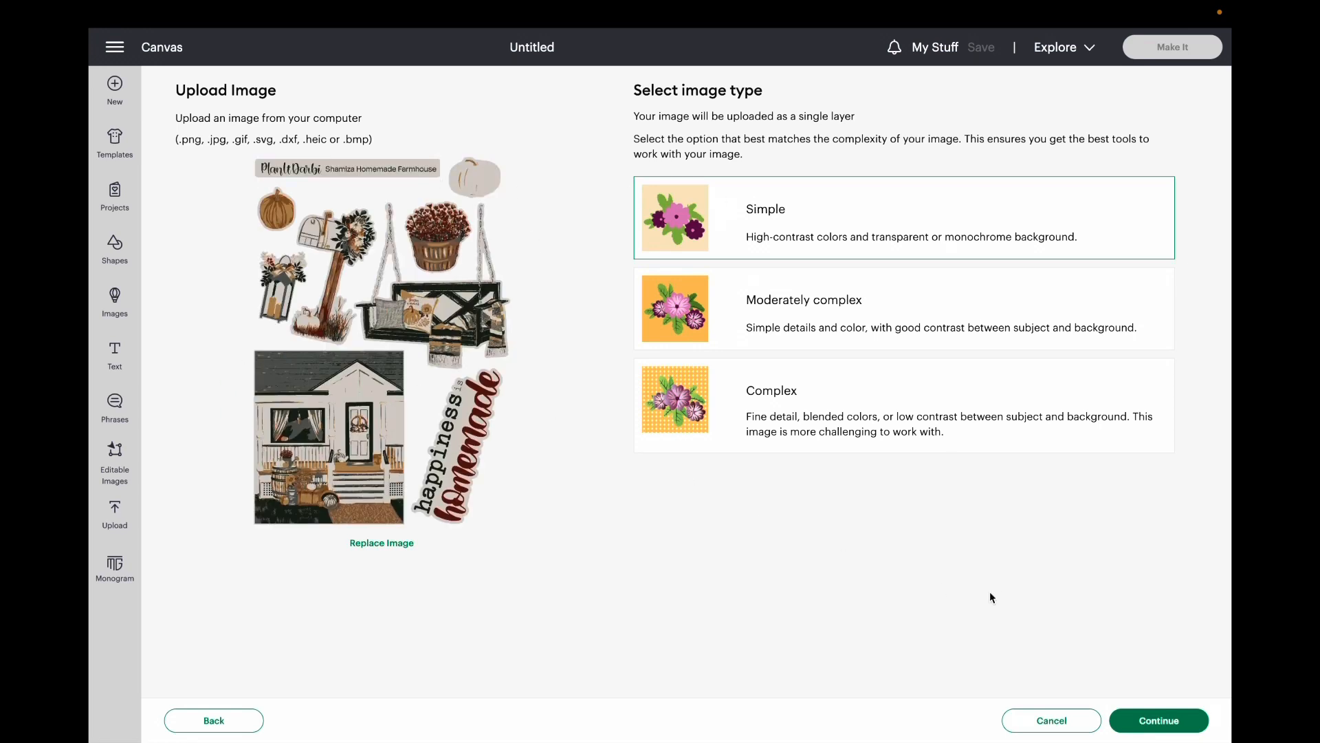
click(918, 424)
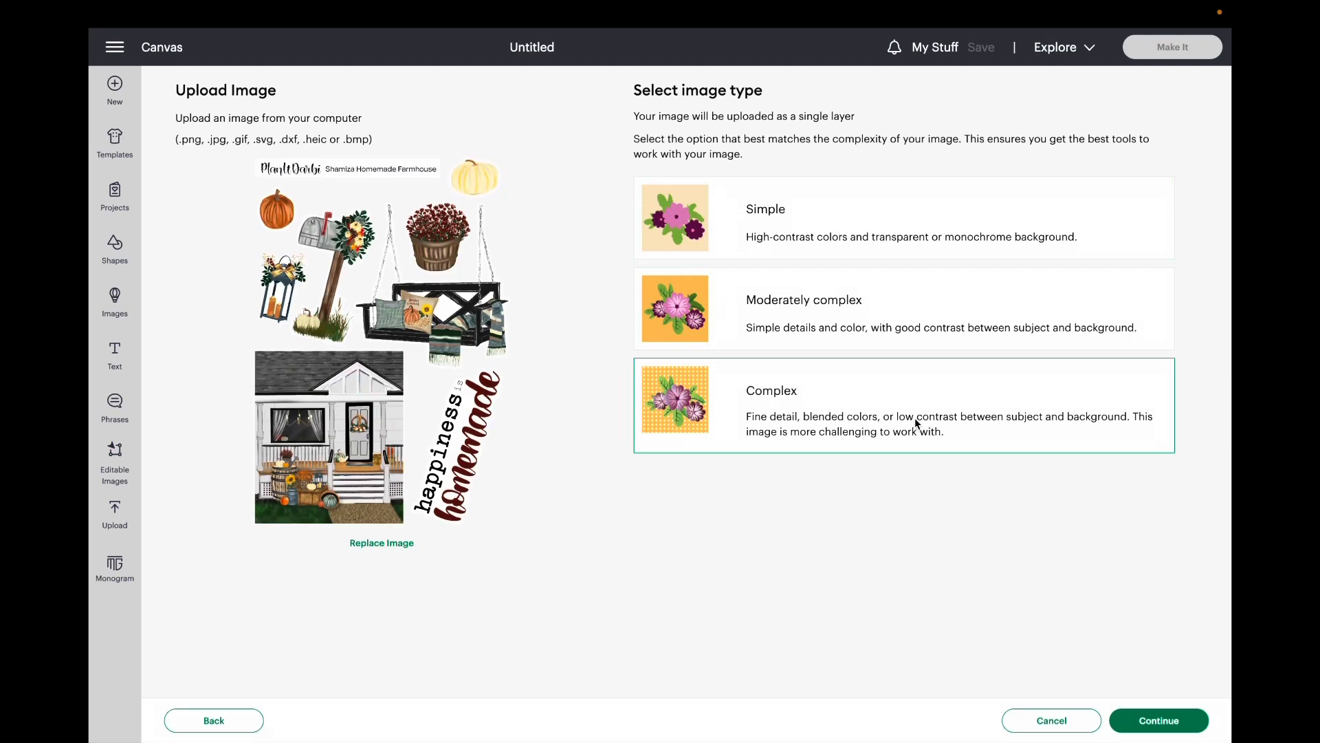
click(1137, 723)
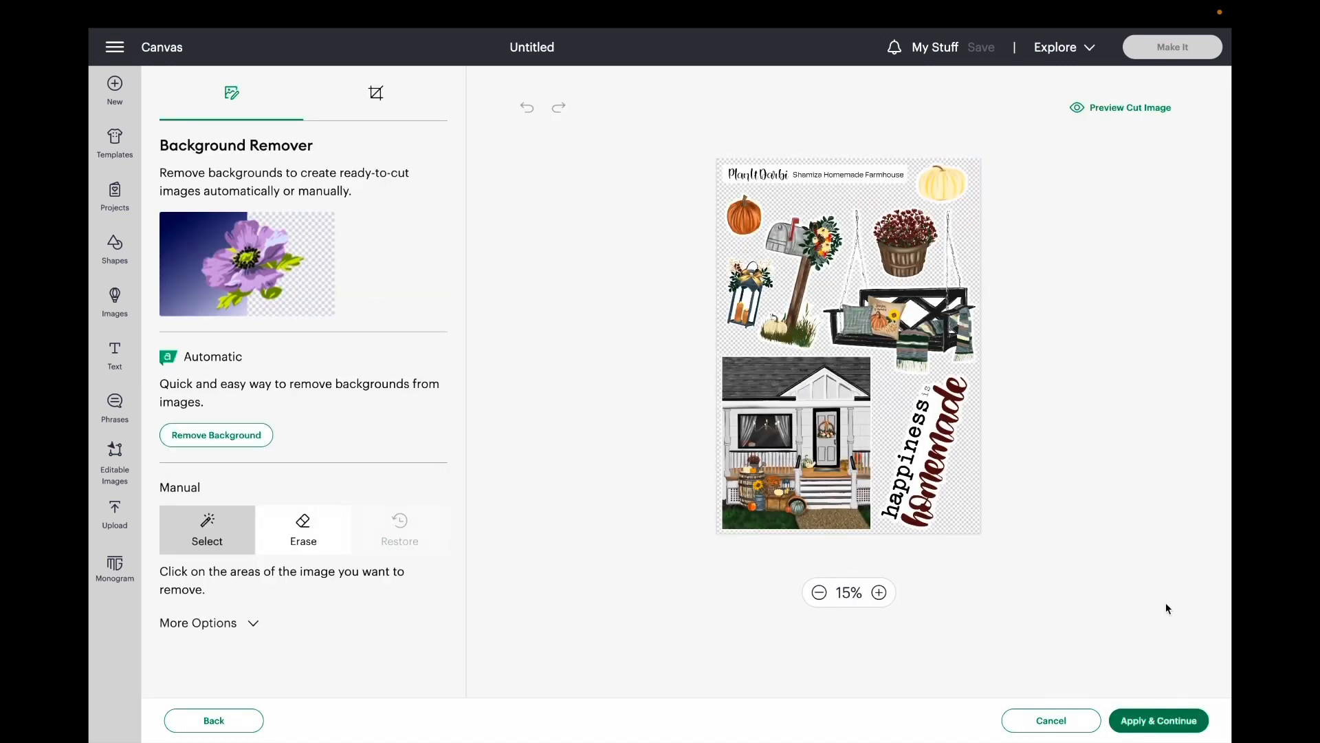
click(1188, 722)
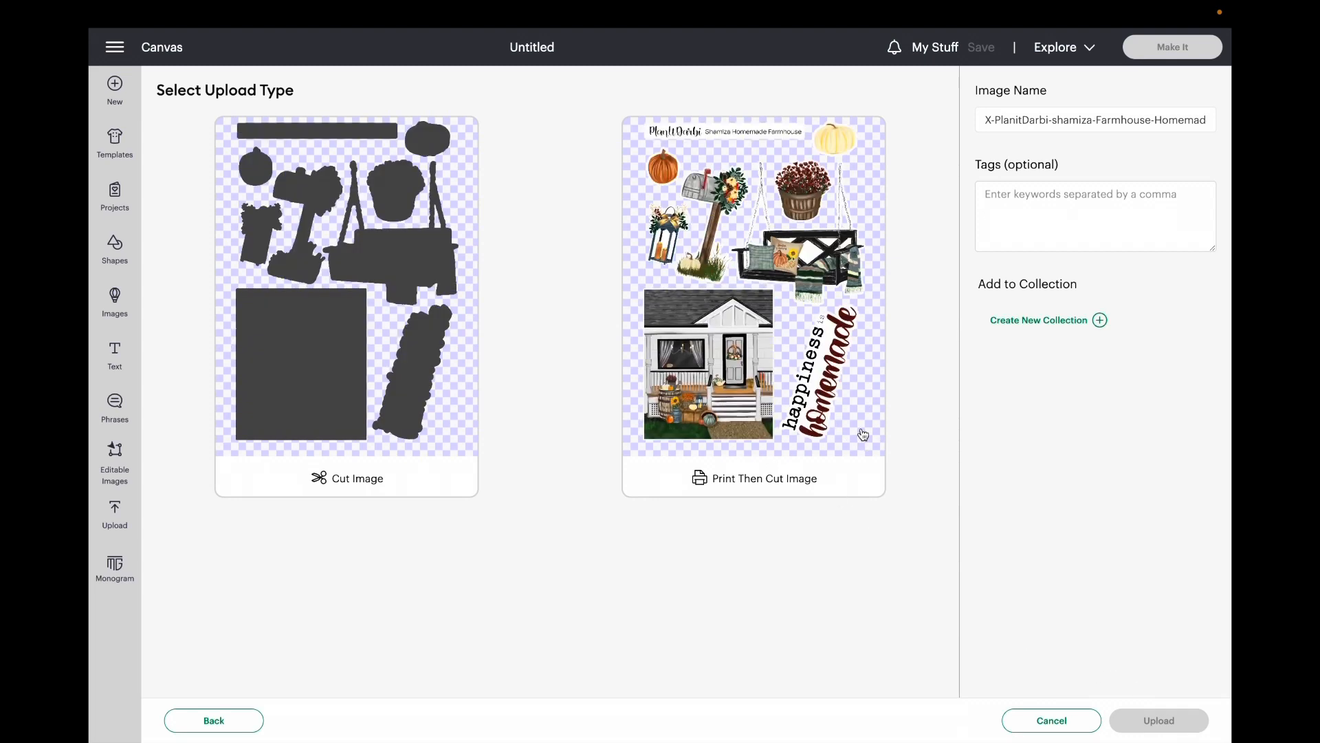
Step: Upload the sheet as a Print Then Cut image, shortening its name to Farmhouse-Homemade
click(862, 435)
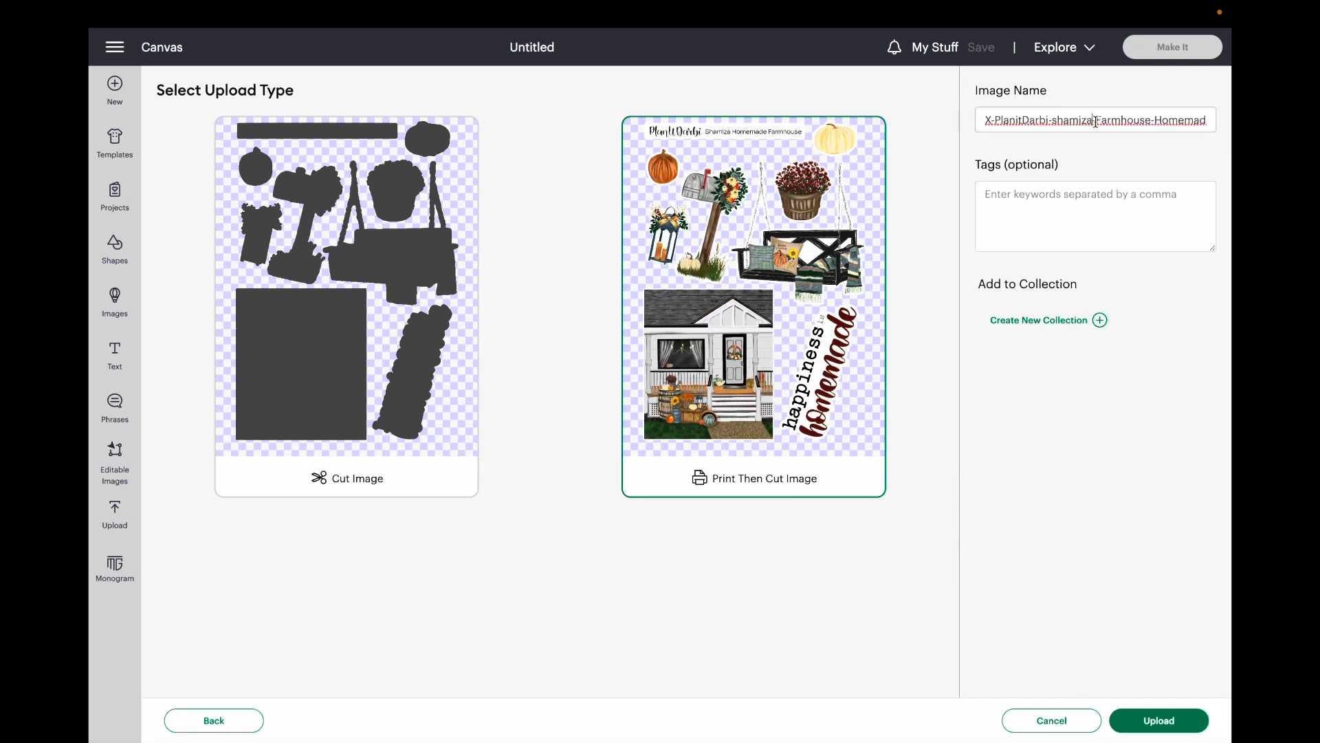
drag(1095, 120, 932, 114)
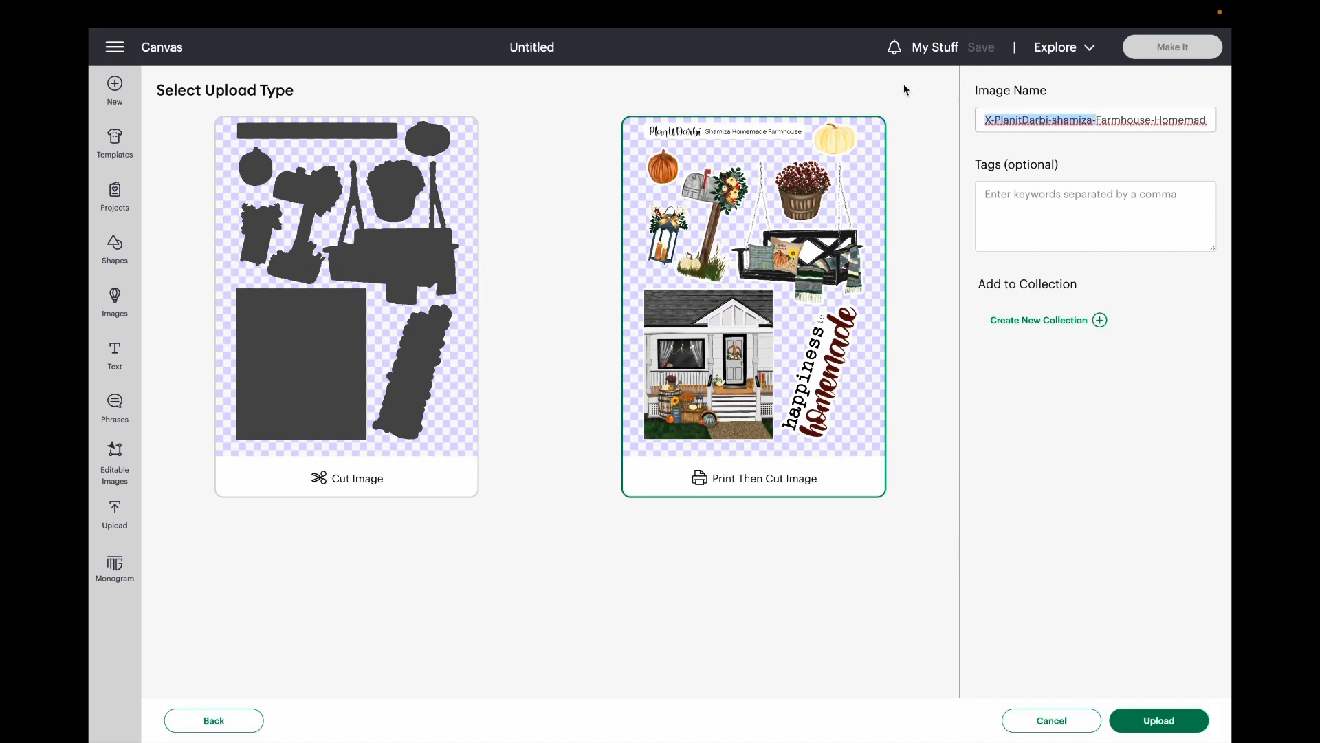
key(BackSpace)
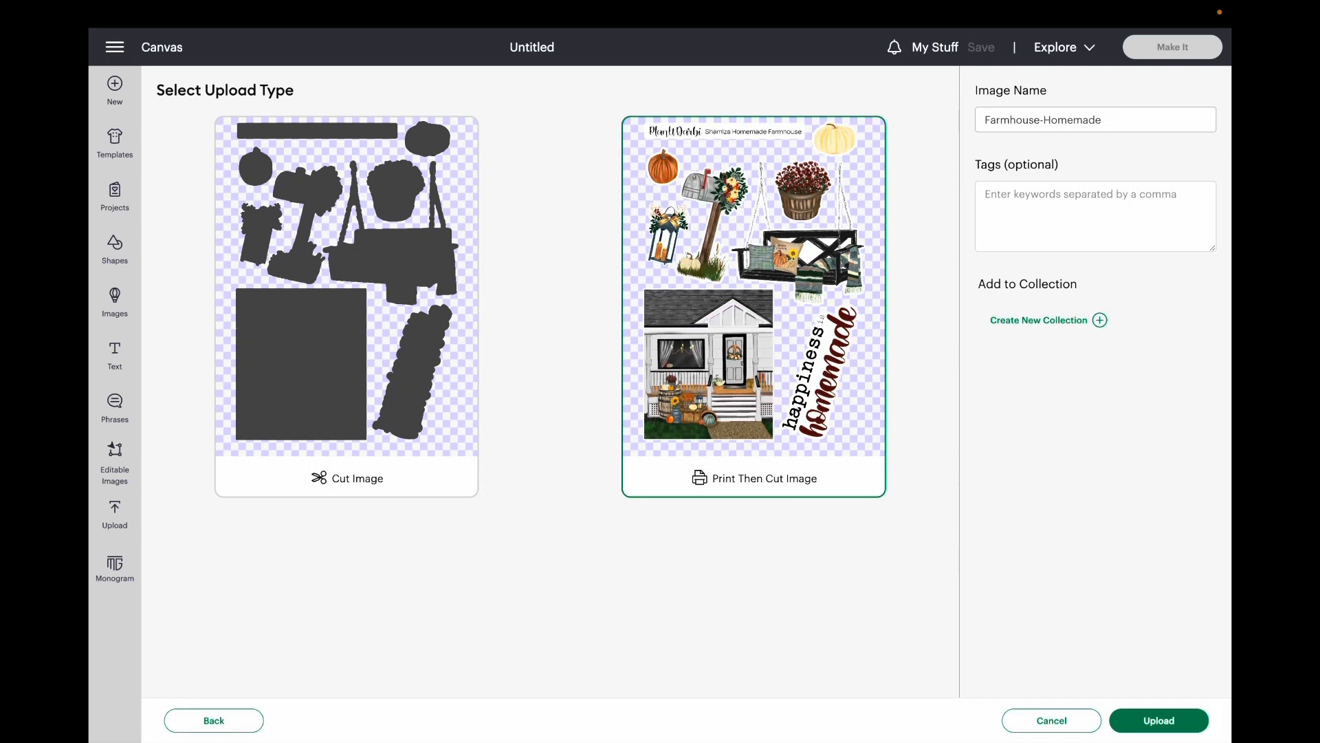
click(1153, 725)
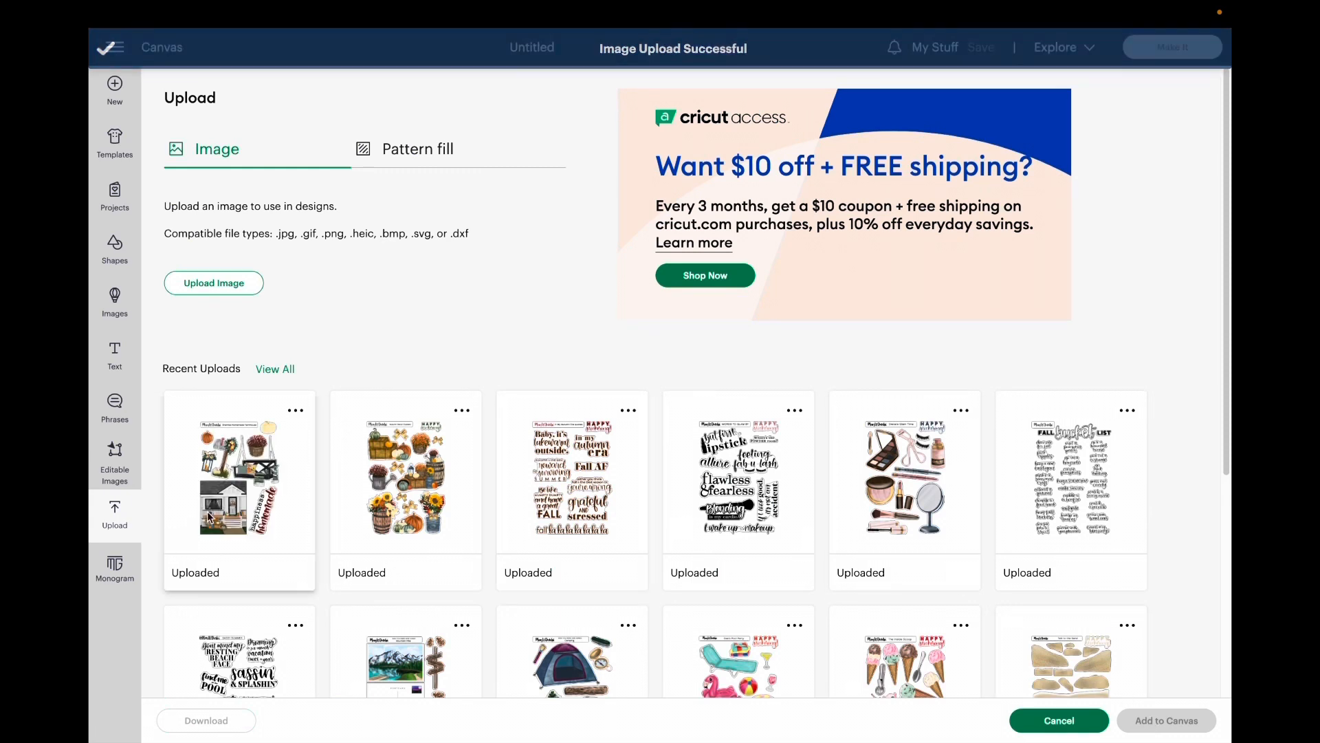
Step: Add the uploaded Farmhouse-Homemade image to the canvas and, with proportions unlocked, resize it to 5 in wide by 7 in high
click(234, 455)
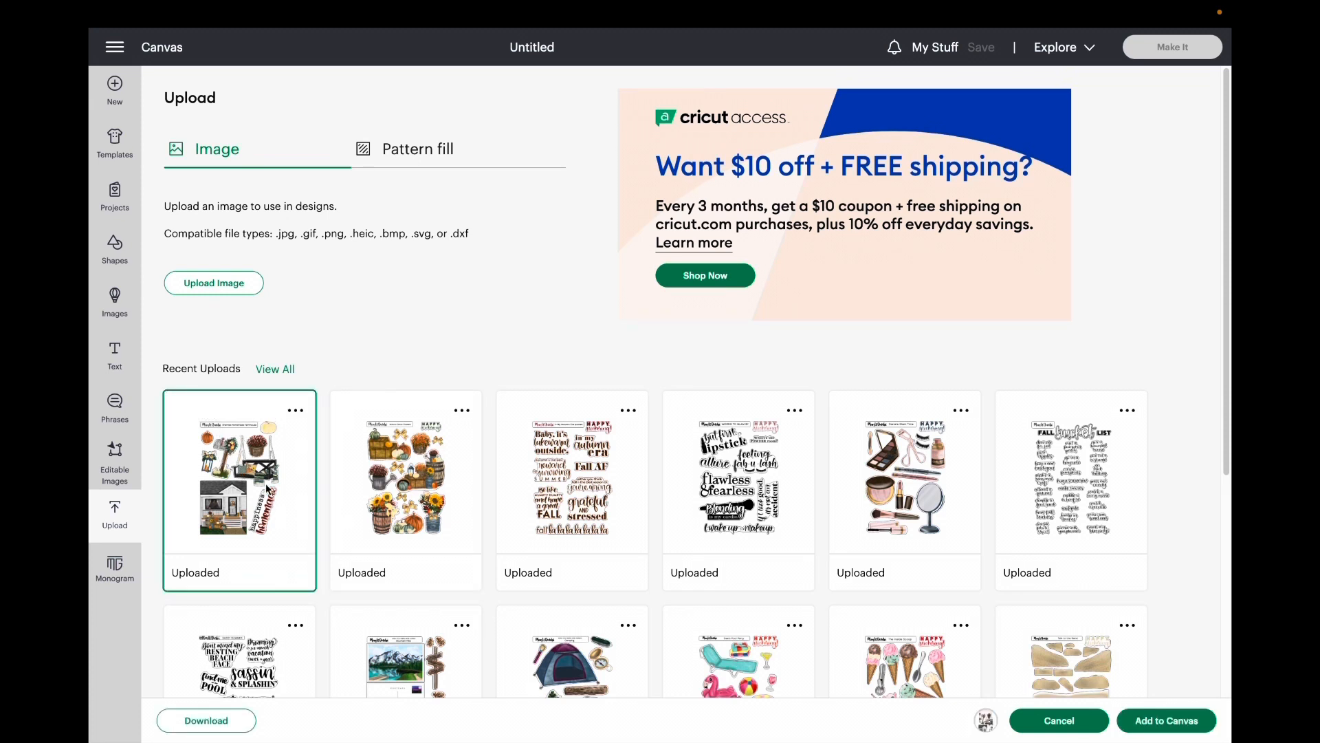
click(1202, 721)
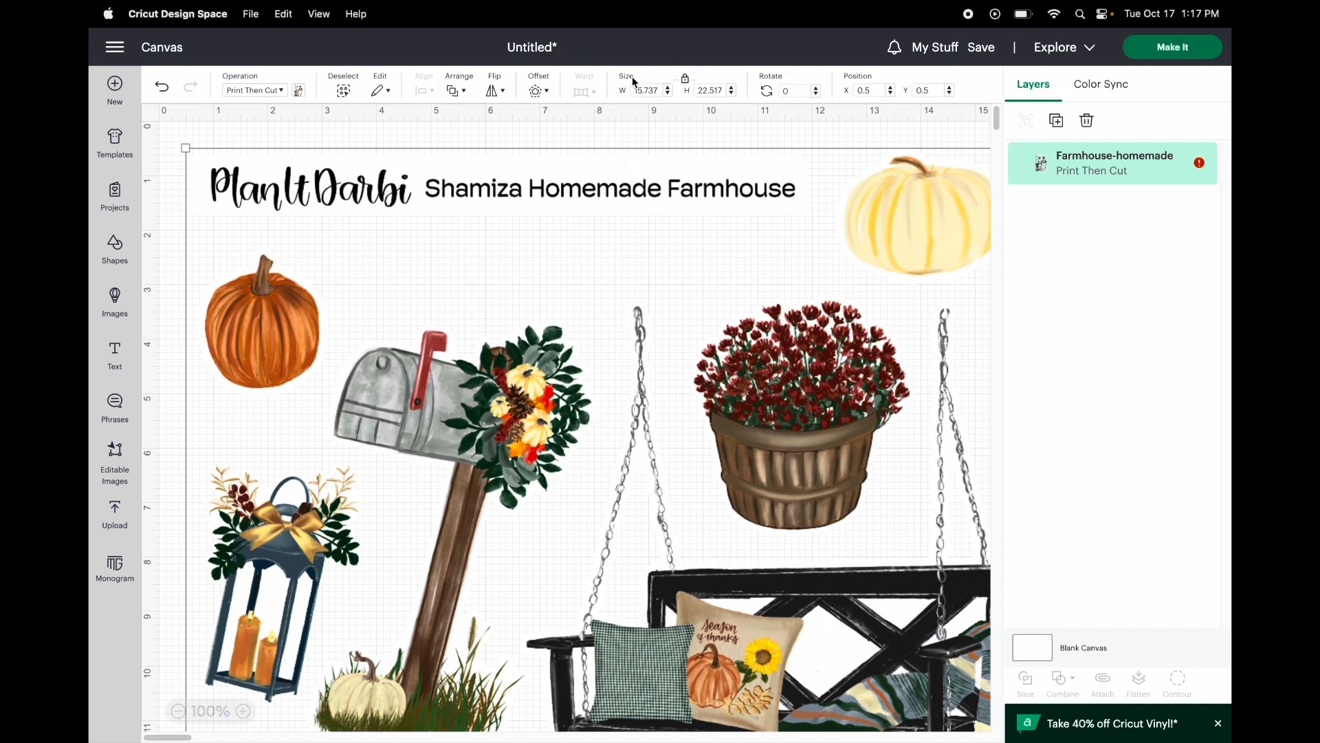
click(686, 81)
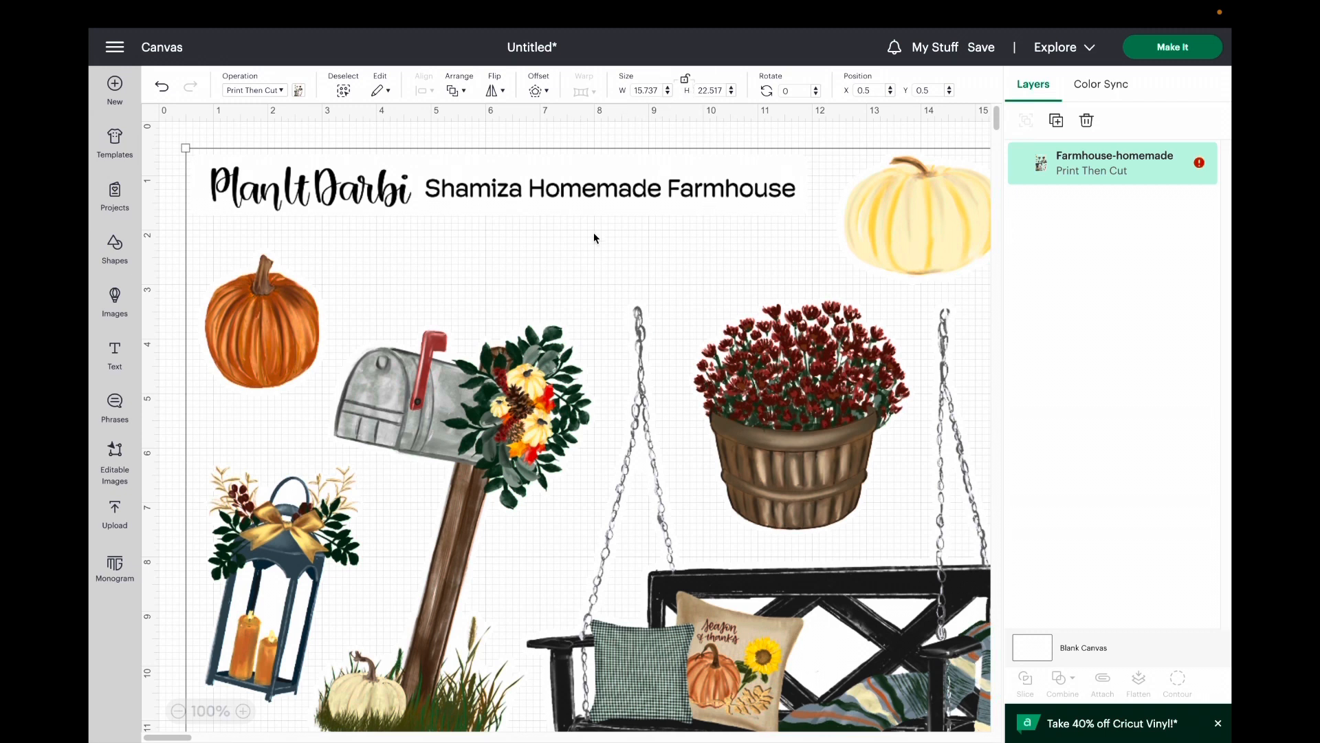
click(641, 87)
drag(641, 88, 627, 91)
text(5)
key(Tab)
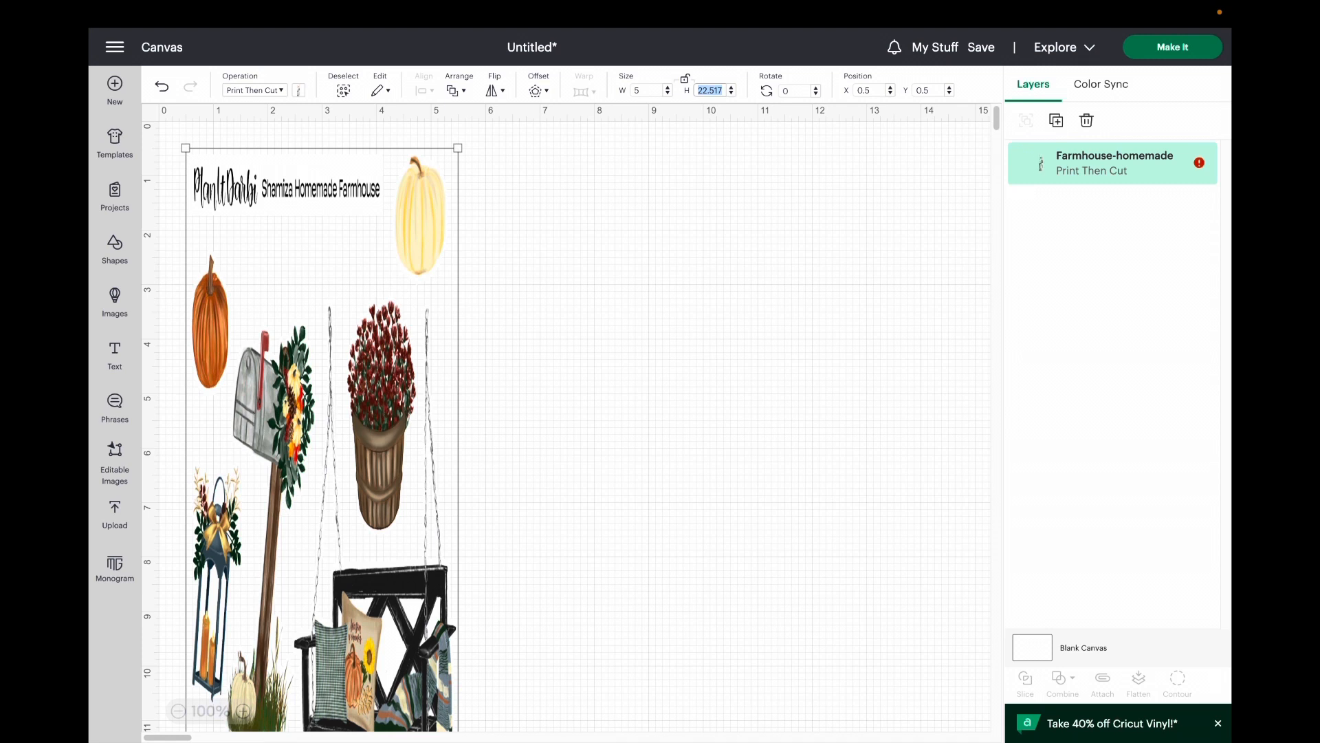
text(7)
key(Return)
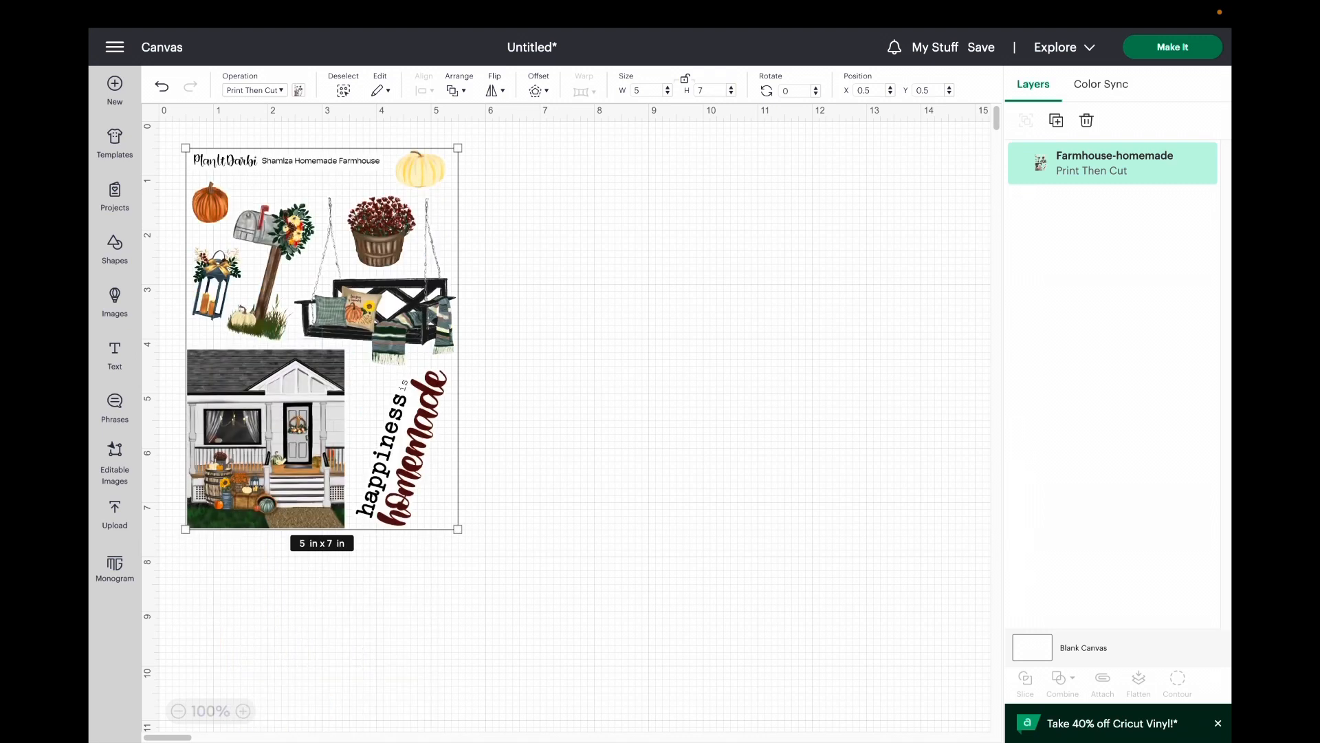
Step: Move the sticker sheet to about X 7.7, Y 1.2 in and insert a basic square in the freed canvas space
click(588, 358)
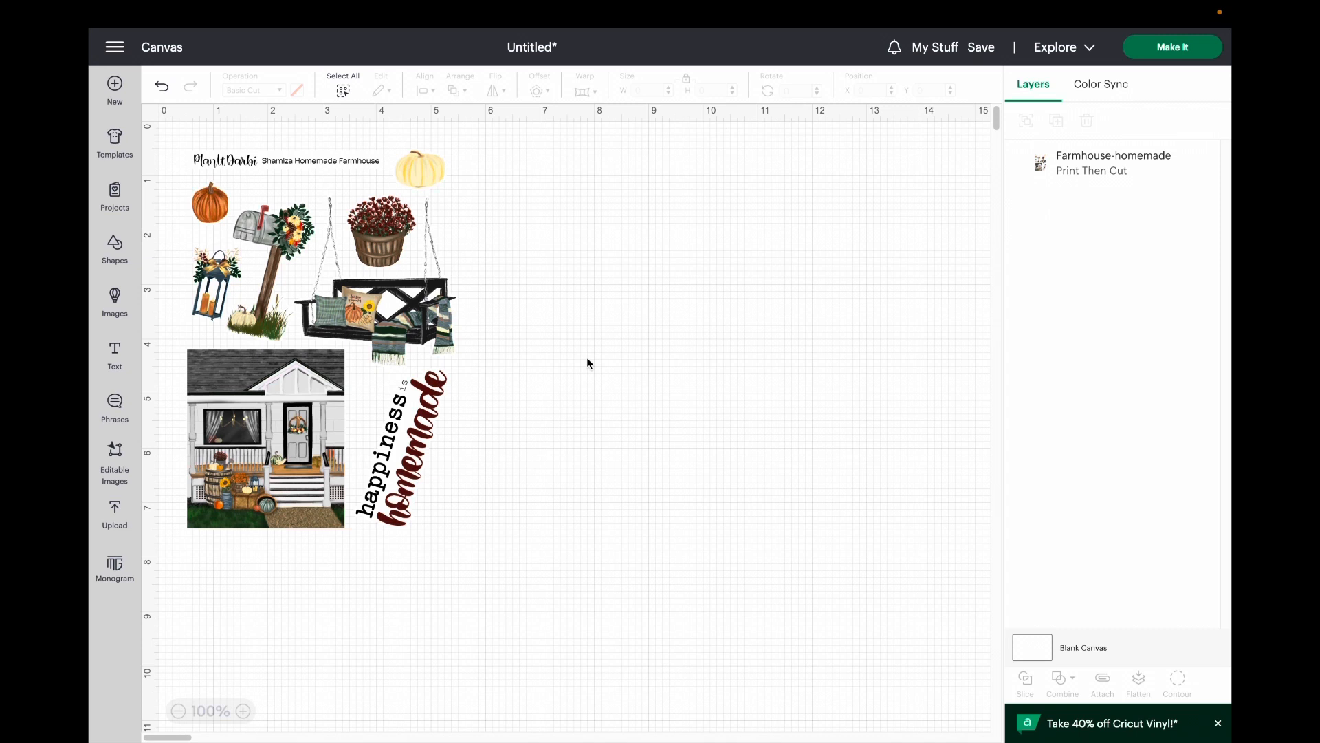
drag(286, 293, 742, 354)
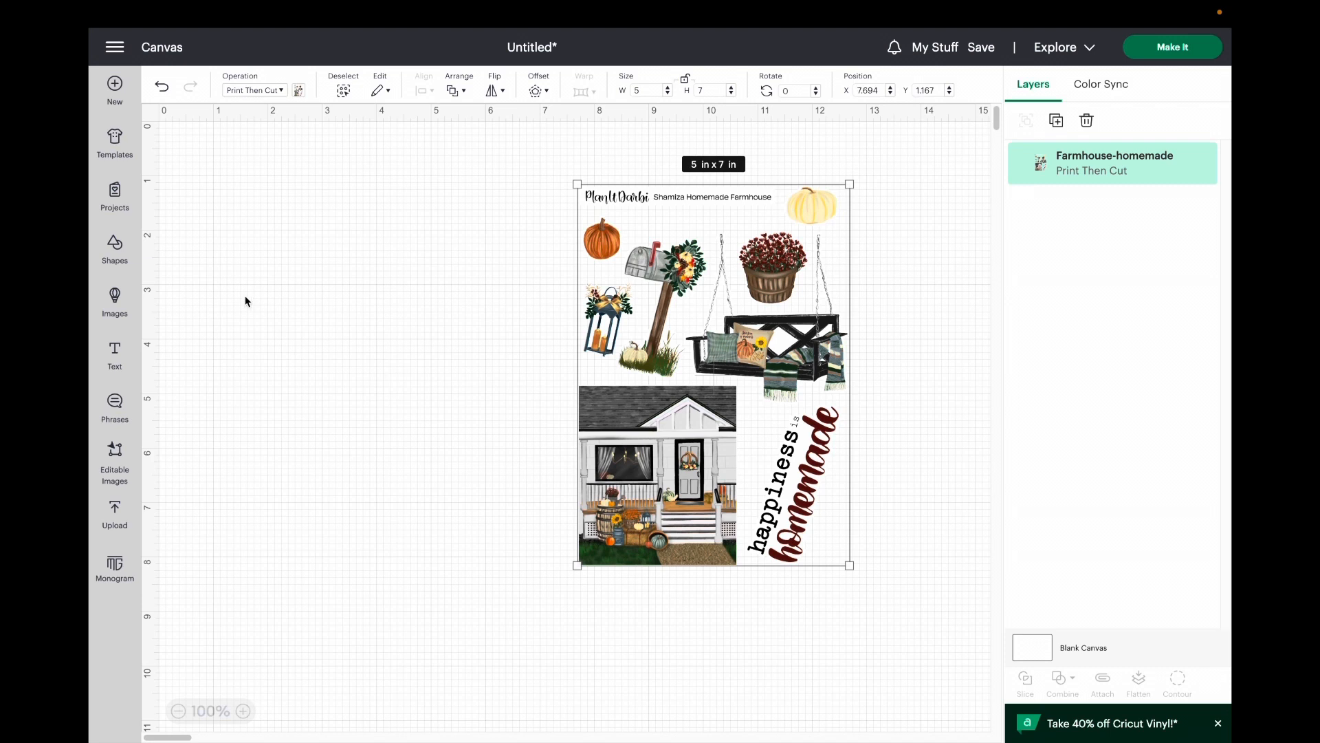
click(111, 251)
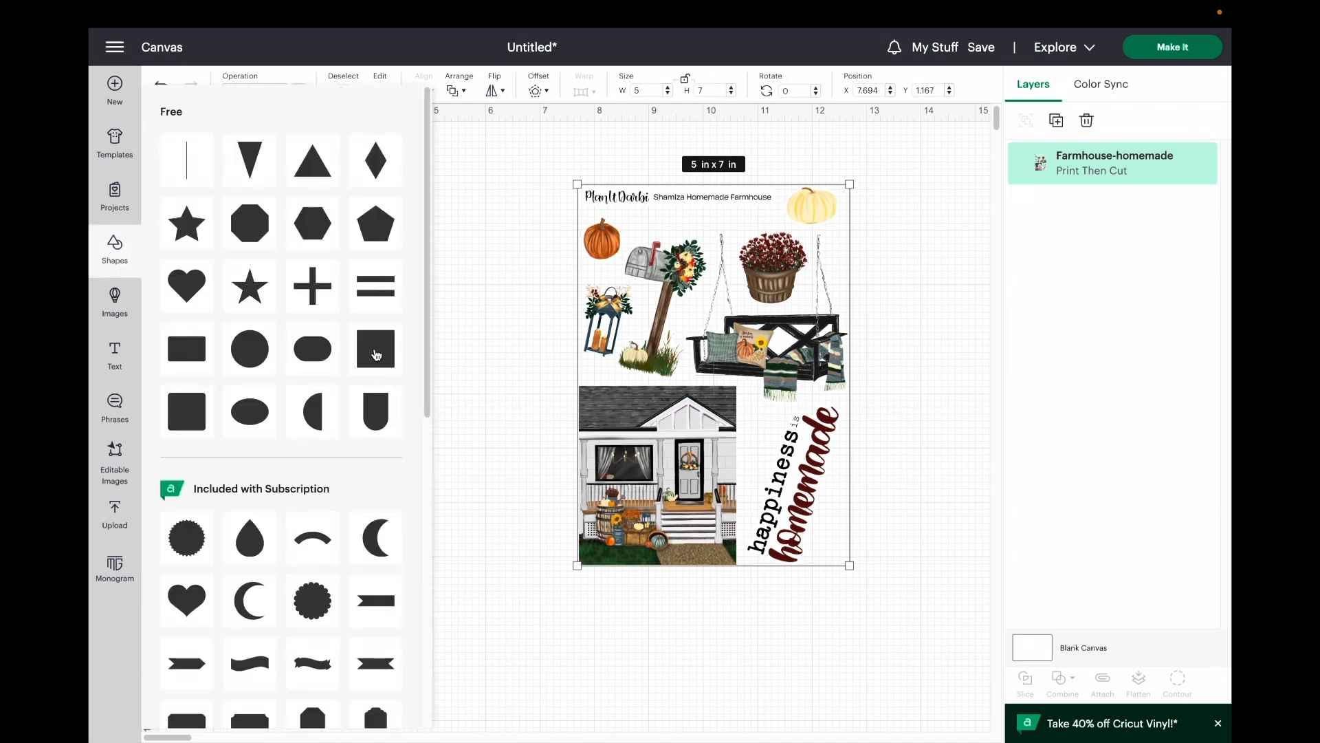
click(376, 355)
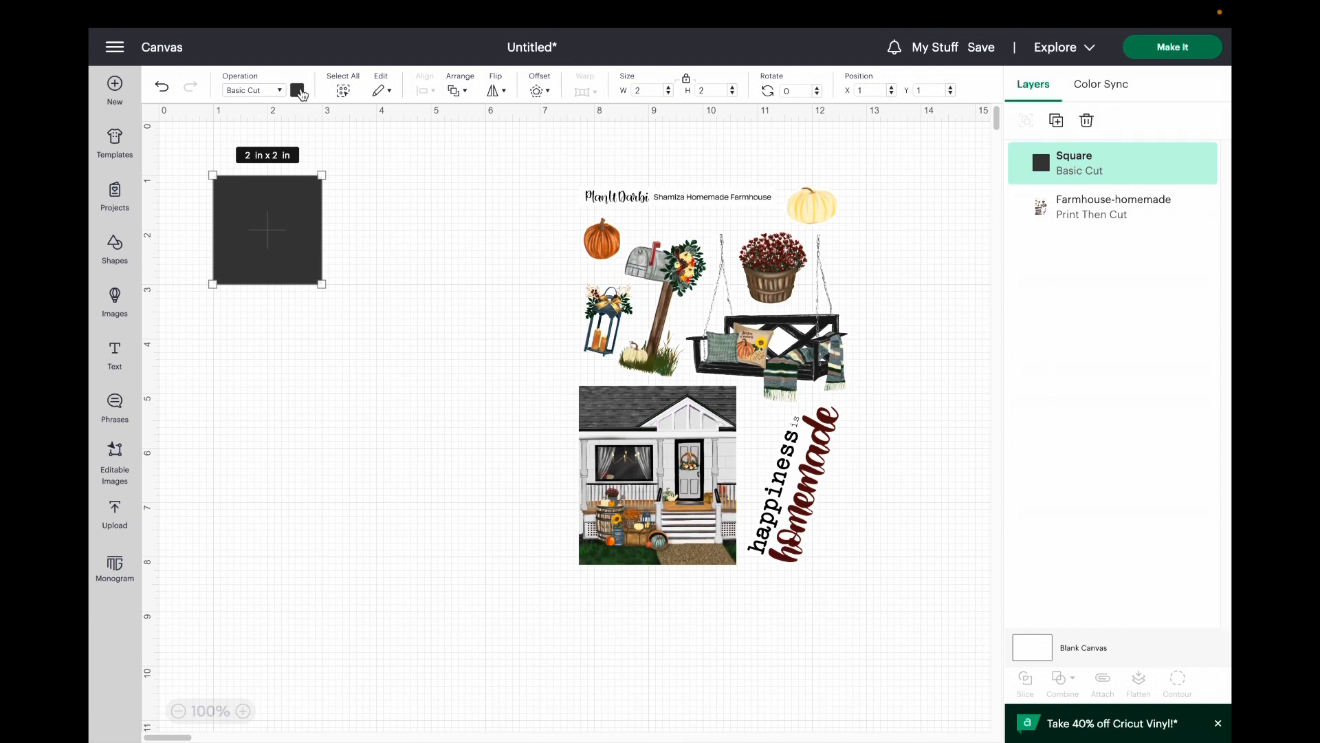
Step: Unlock the square's proportions and set its size to 5 in wide by 7 in high
click(685, 80)
click(634, 90)
text(5)
key(Tab)
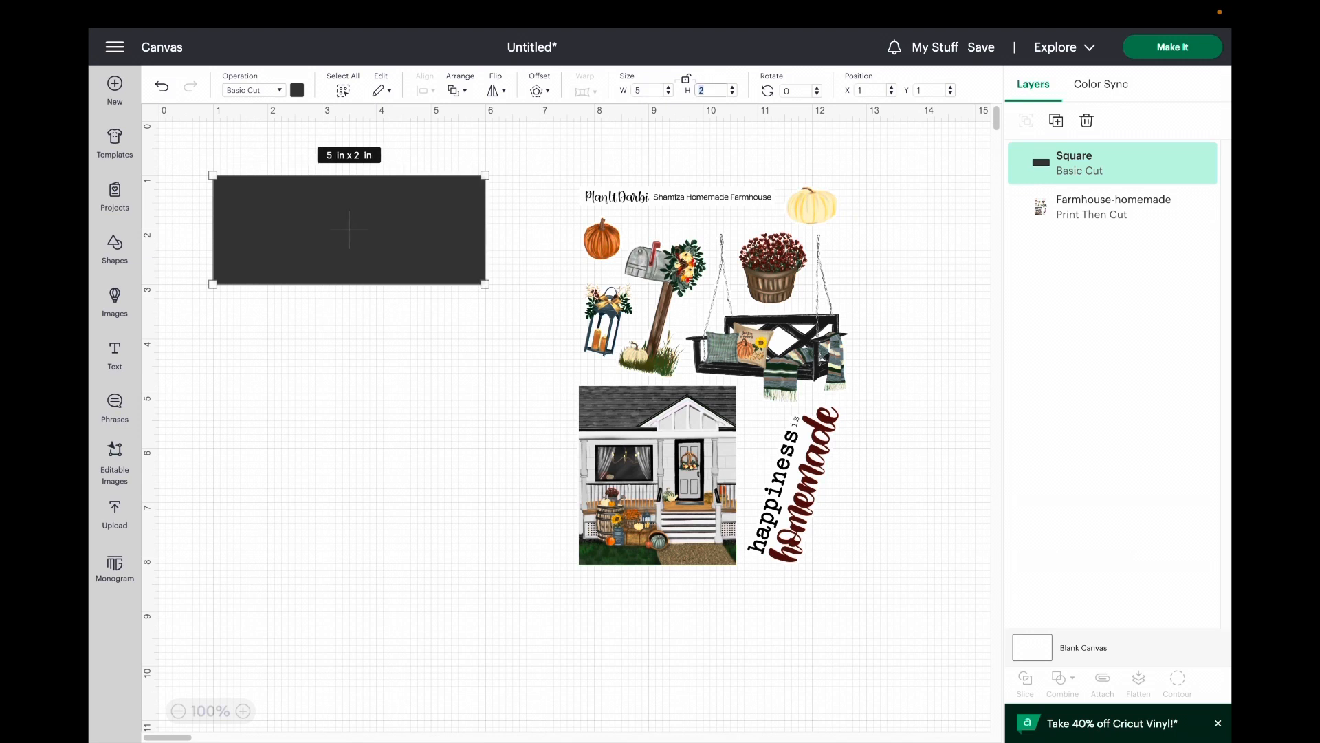
text(7)
key(Return)
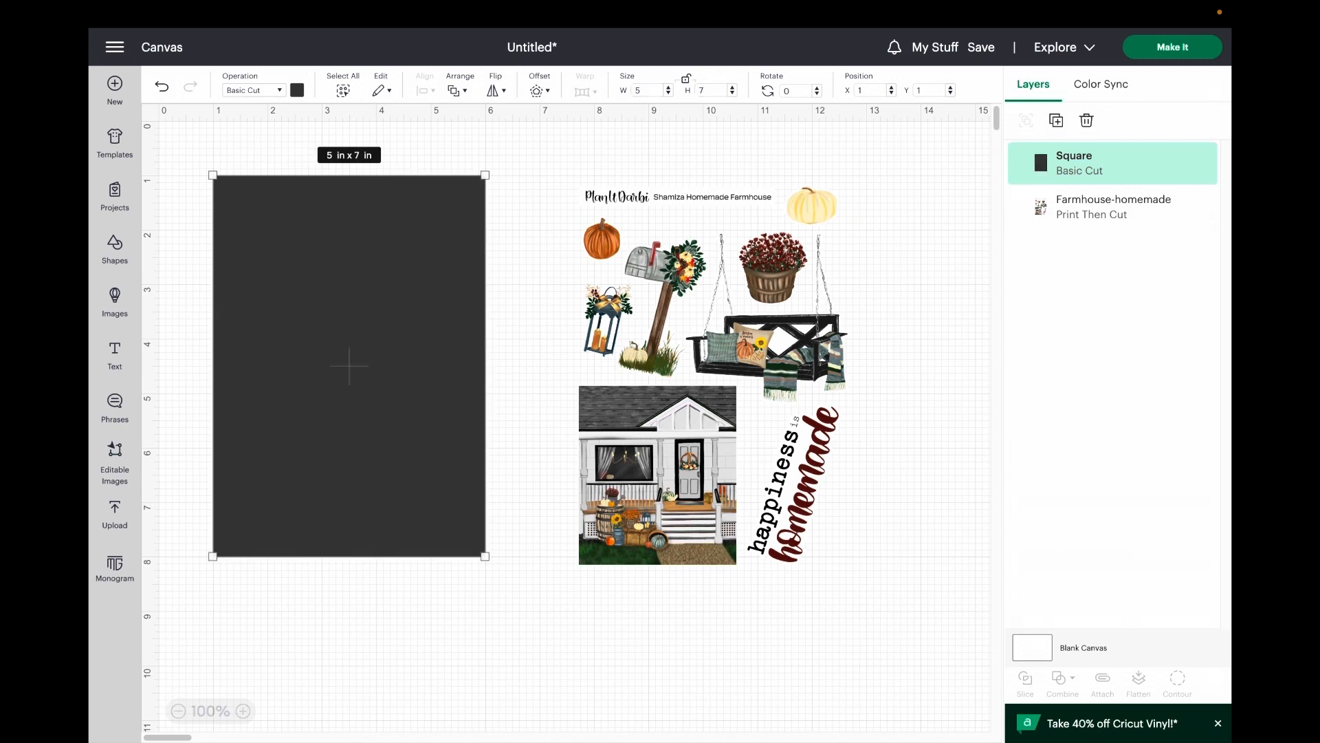
Step: Duplicate the 5 × 7 in square four times to have five identical background squares
click(390, 629)
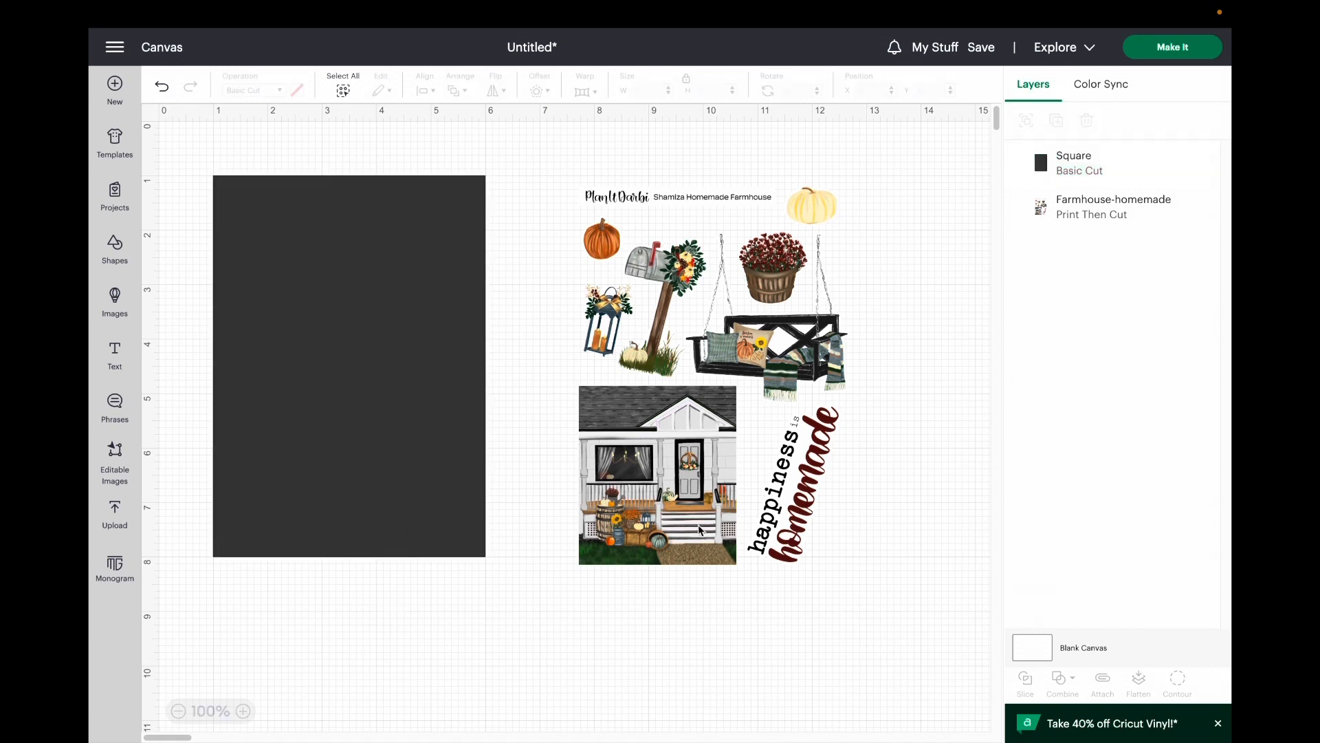
click(304, 467)
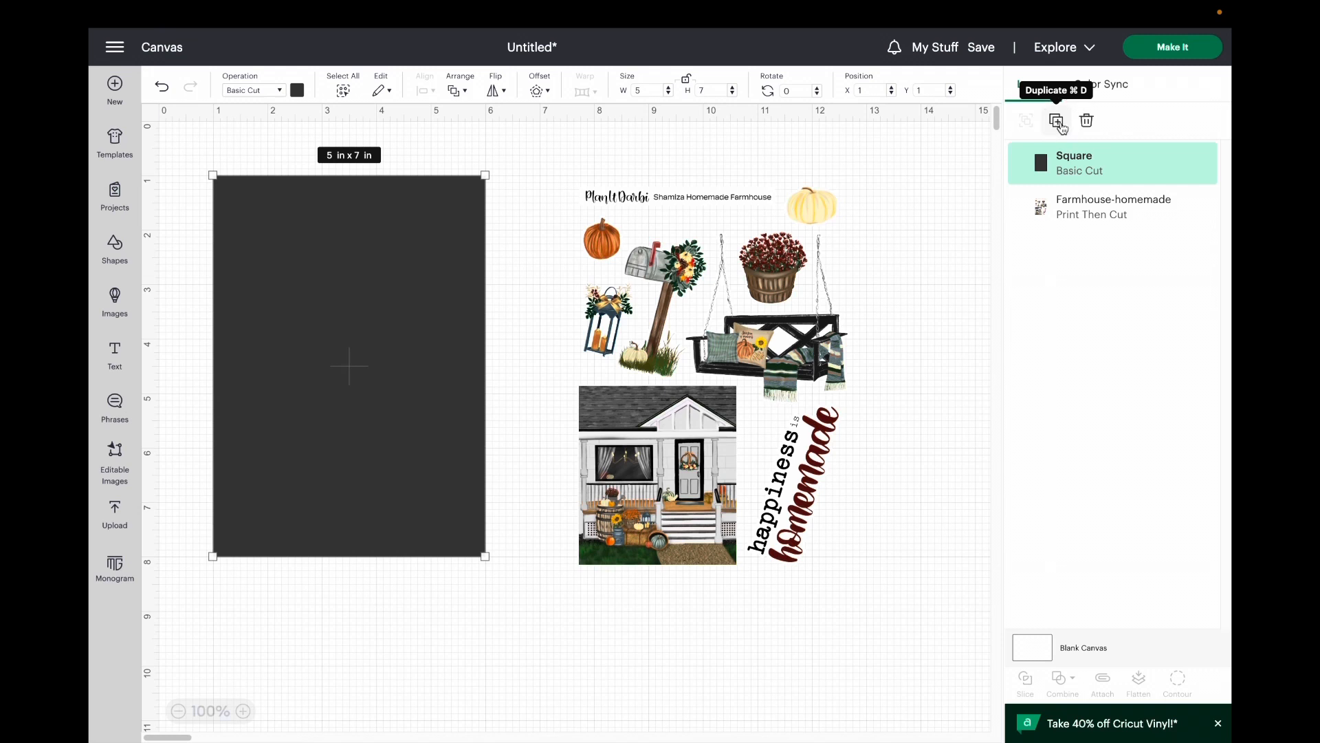
click(1058, 122)
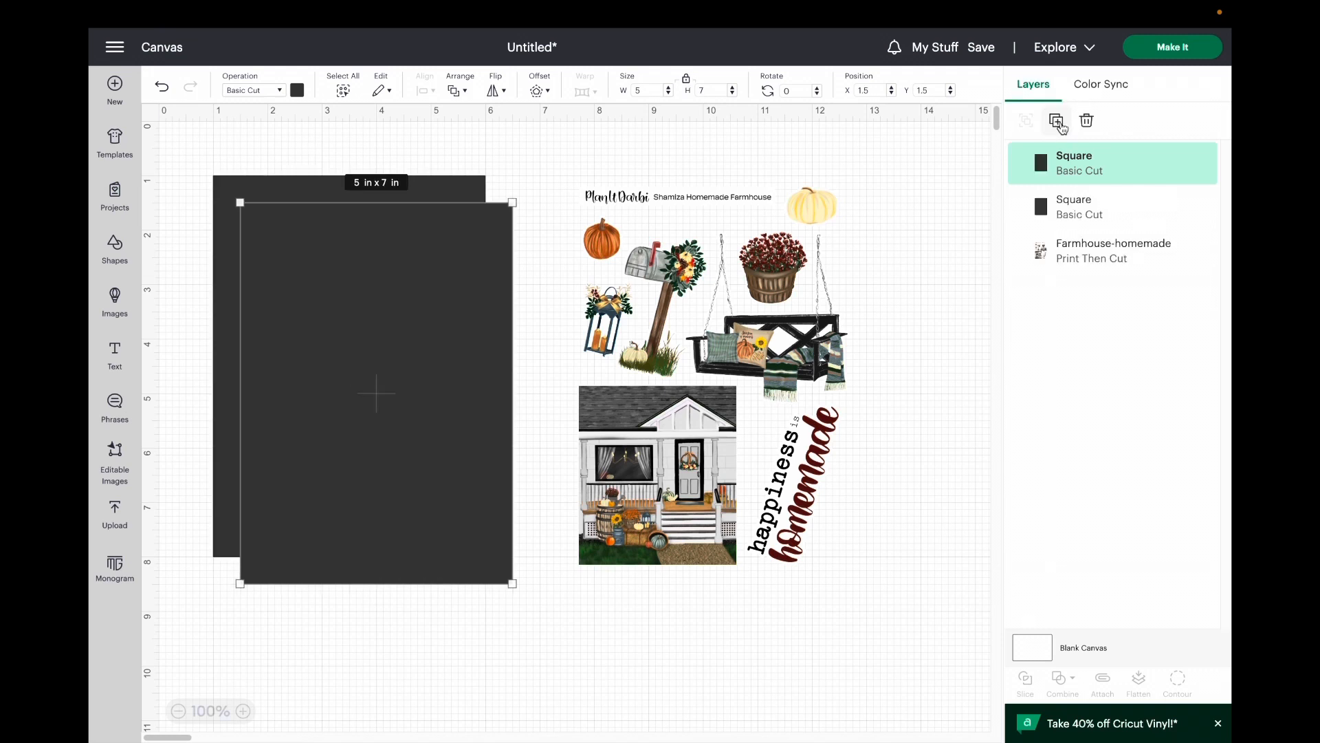
click(1058, 122)
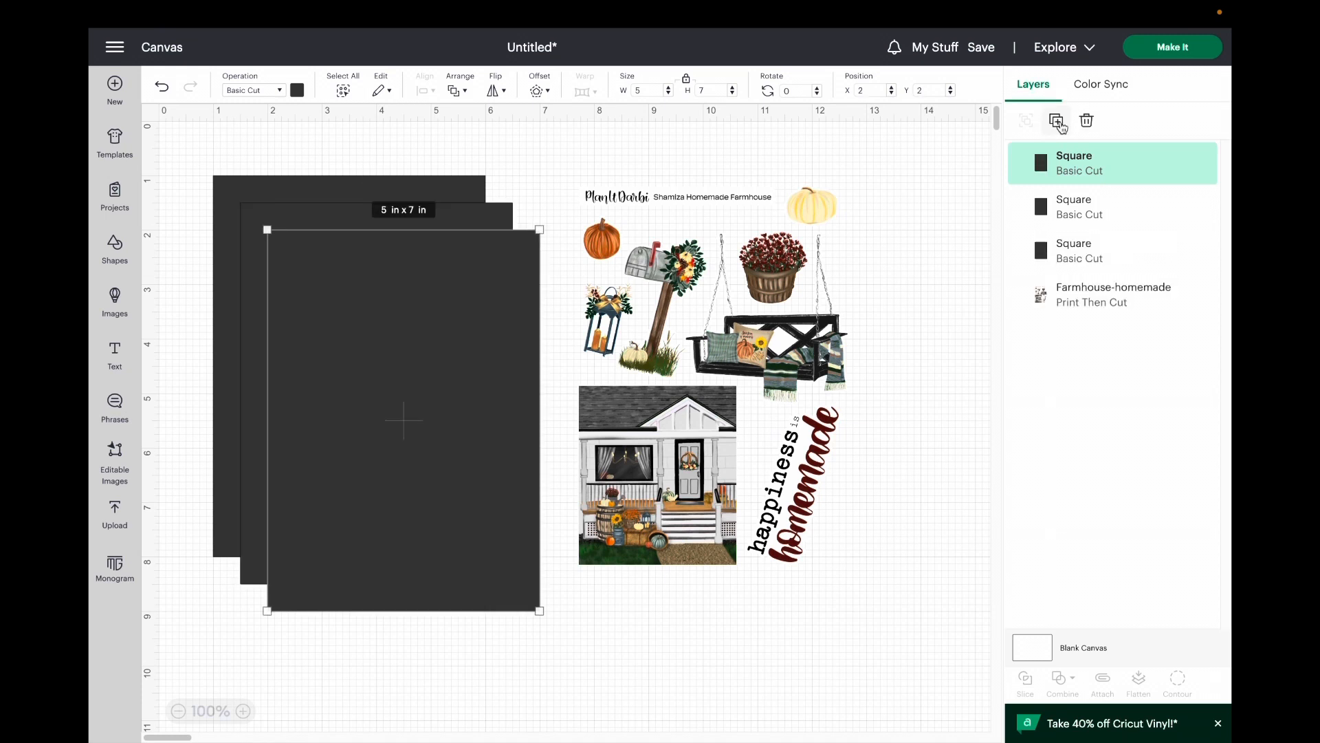
click(1059, 123)
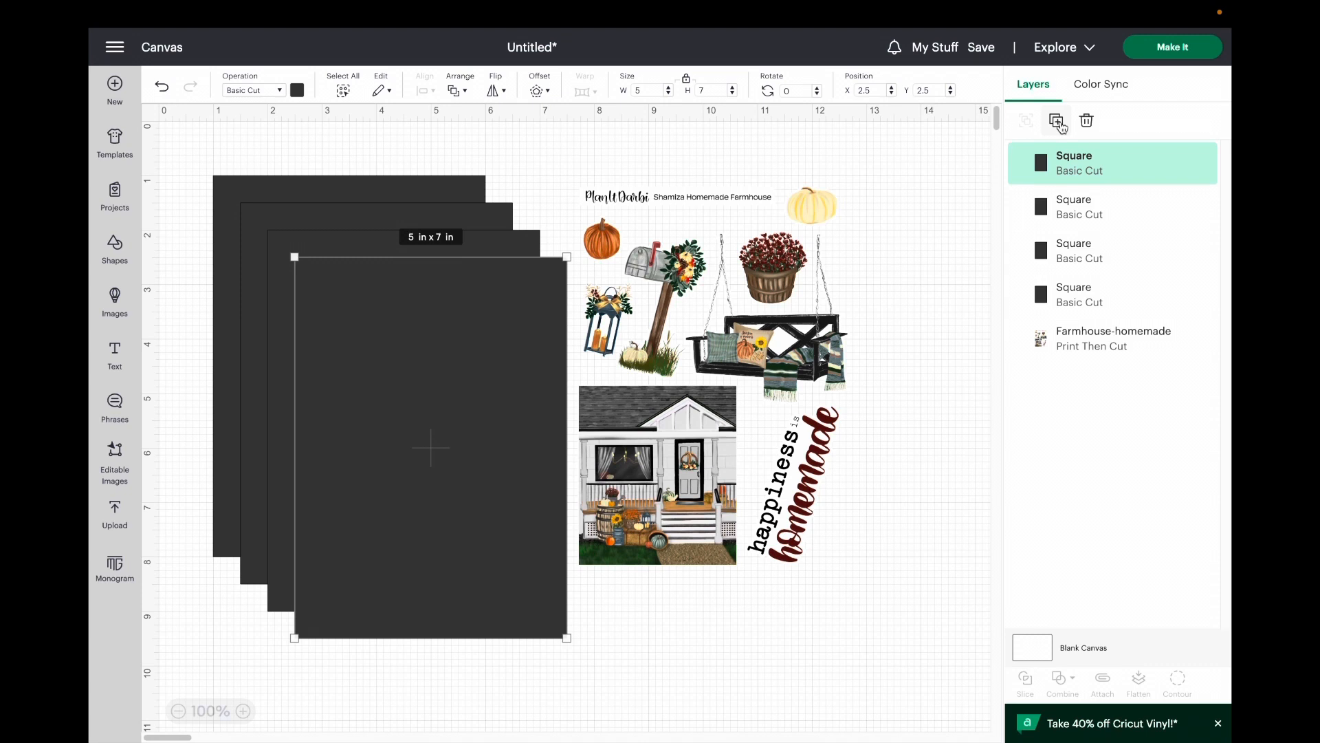
click(1058, 122)
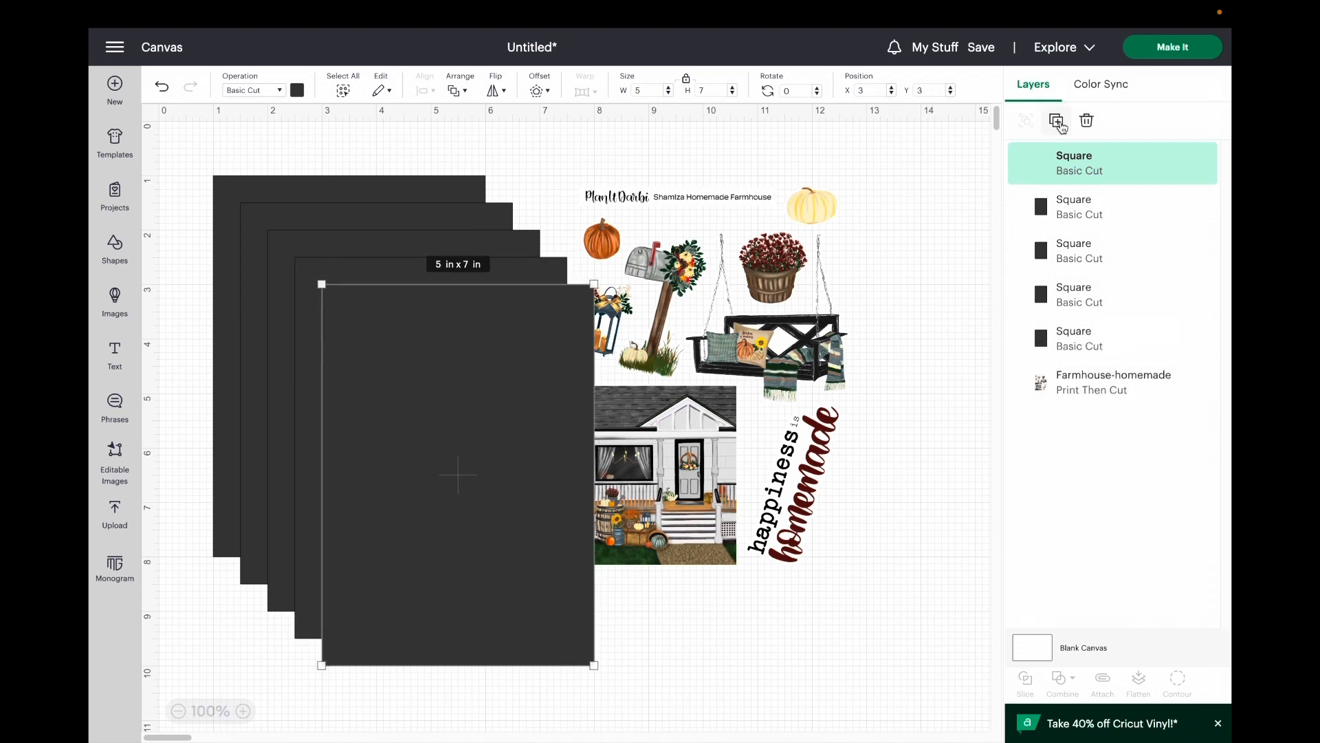
click(945, 227)
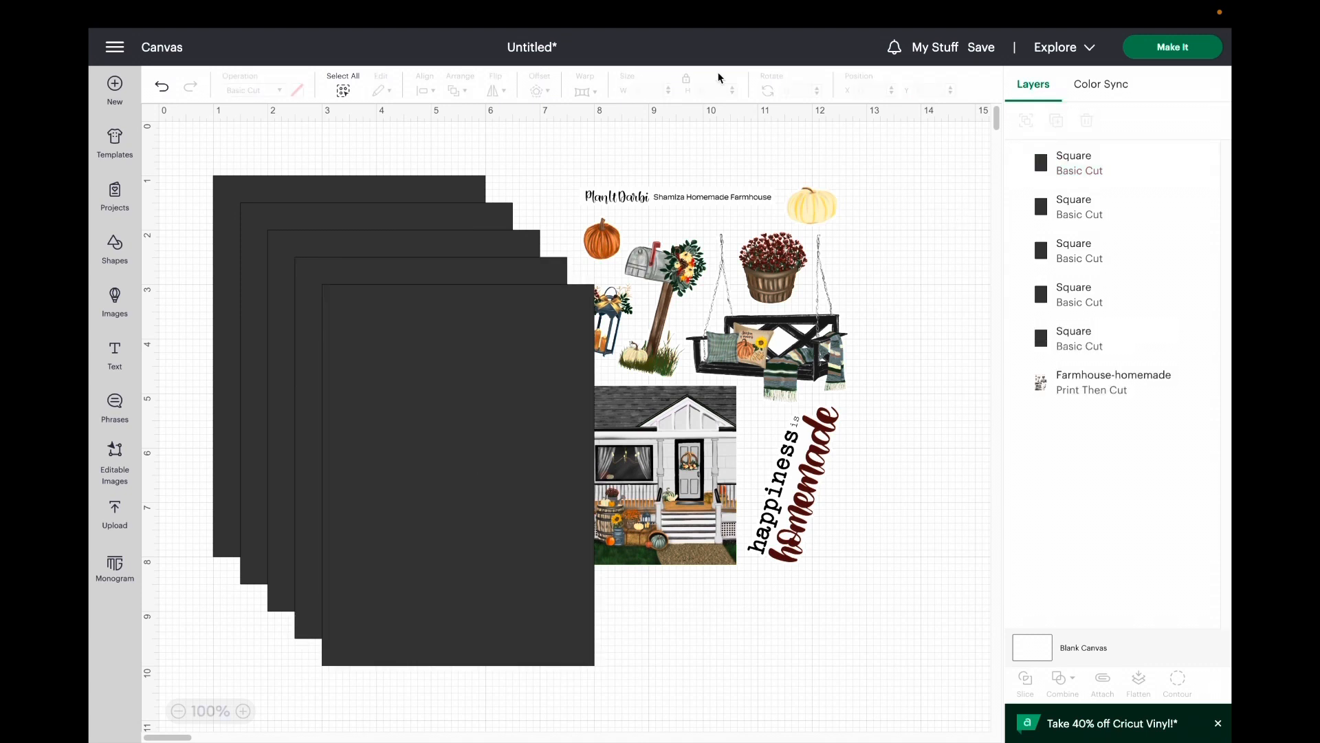
Step: Move the Farmhouse-homemade sheet over the frontmost square, bring it to the front and line it up with that square
drag(735, 246, 507, 348)
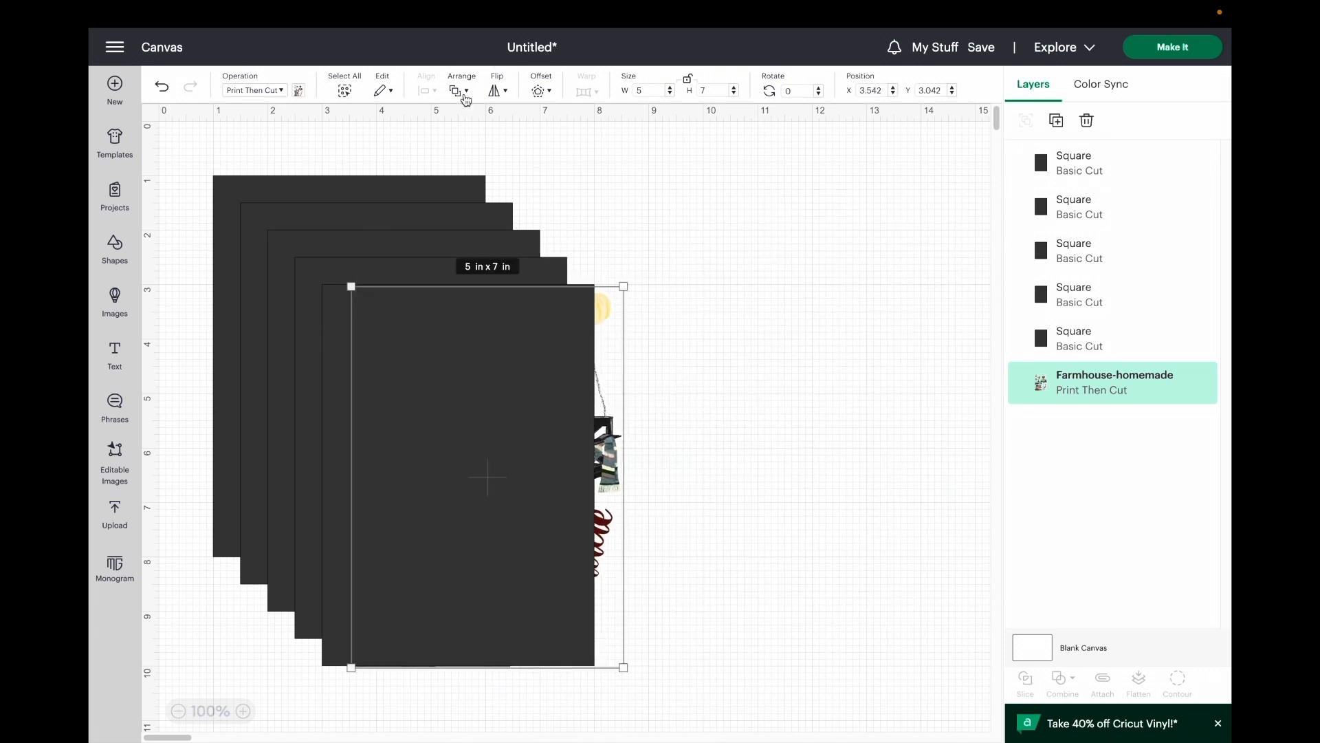
click(467, 92)
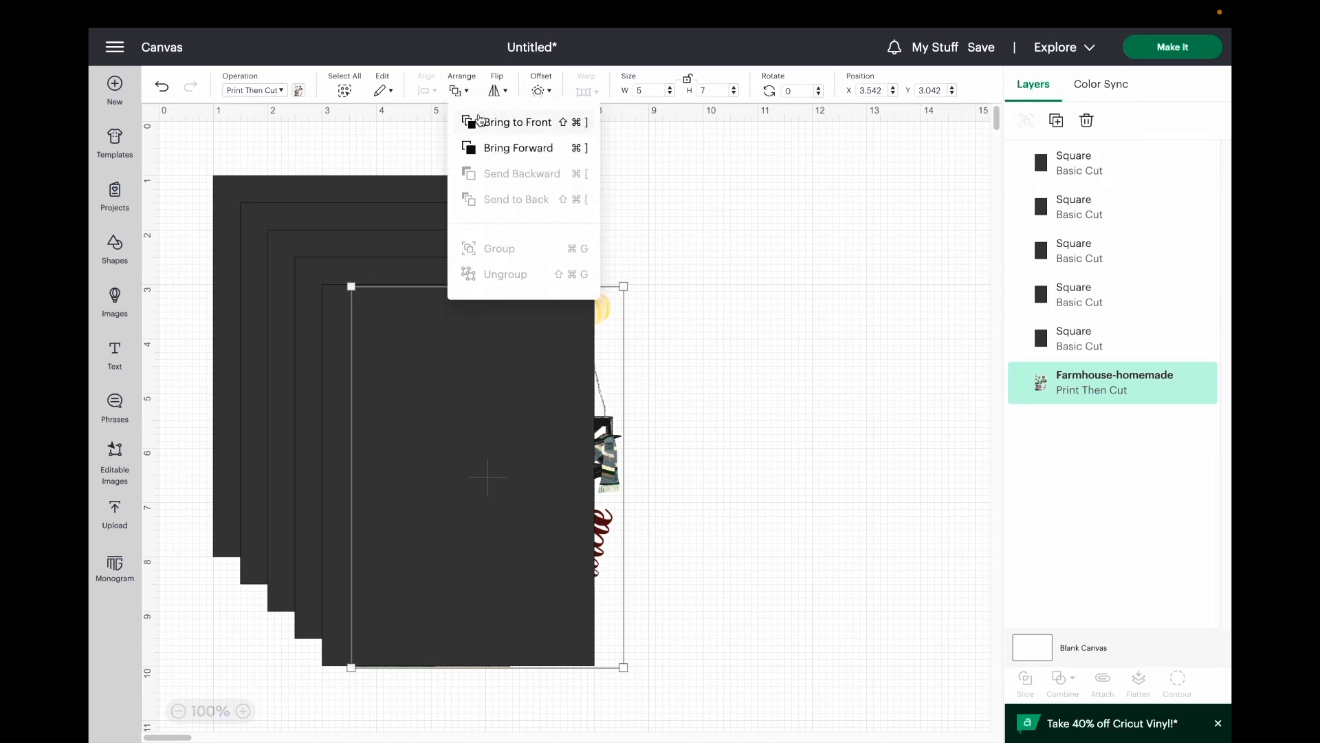
click(484, 125)
click(728, 330)
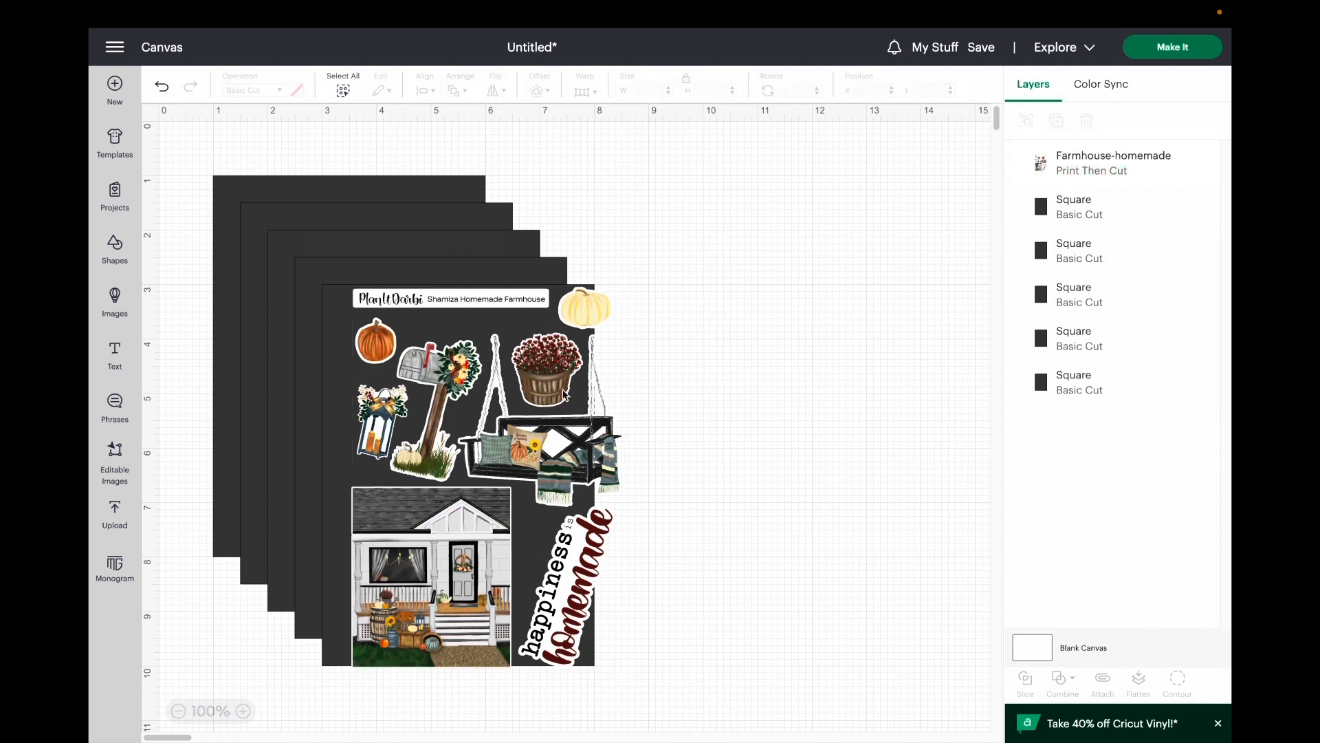
drag(565, 395, 536, 390)
click(784, 365)
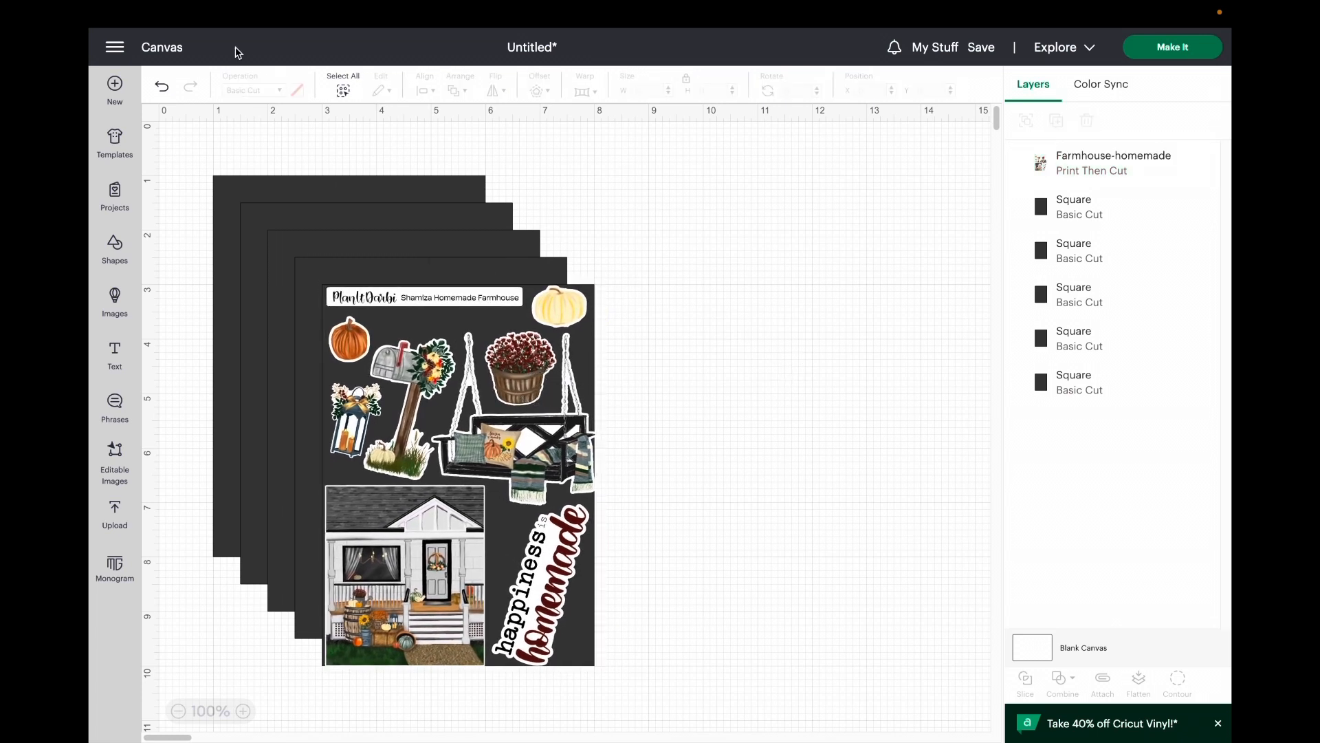
Step: Select the sticker sheet with all five squares and align them with Center so they stack exactly
drag(178, 135, 788, 697)
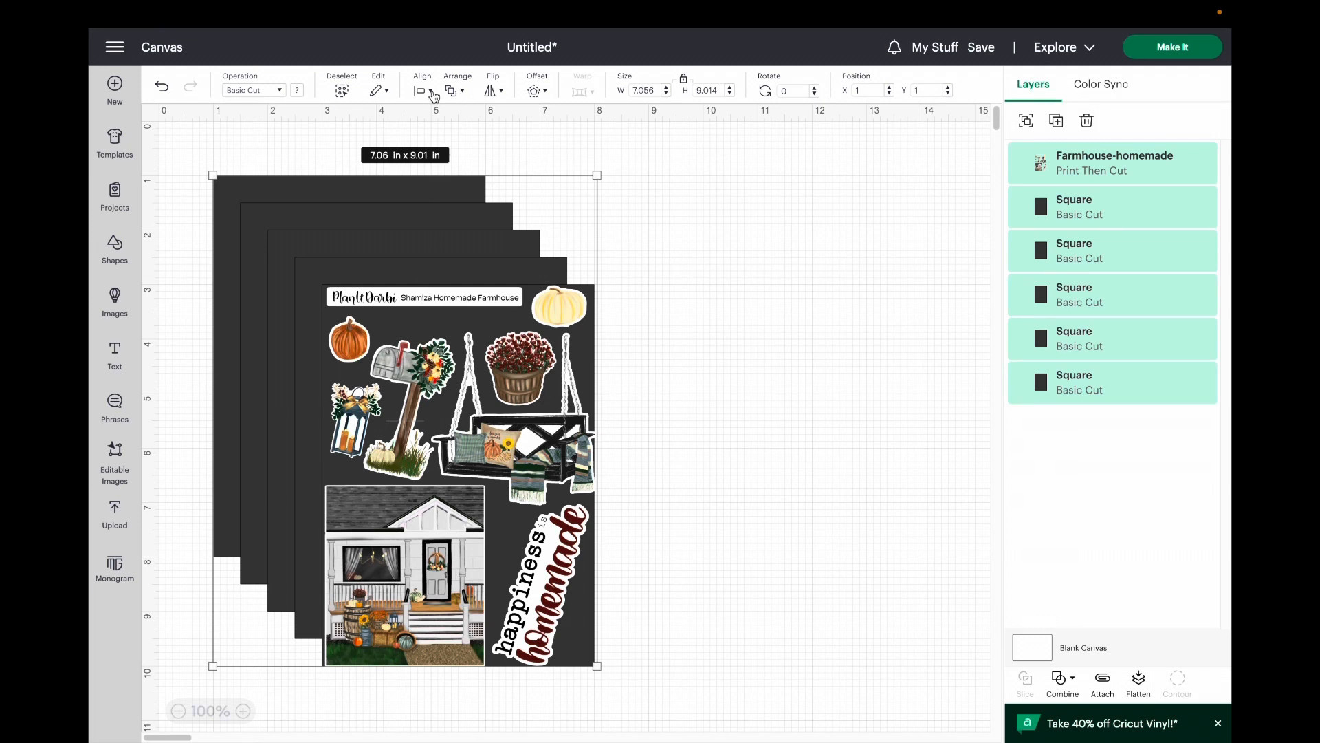
click(434, 93)
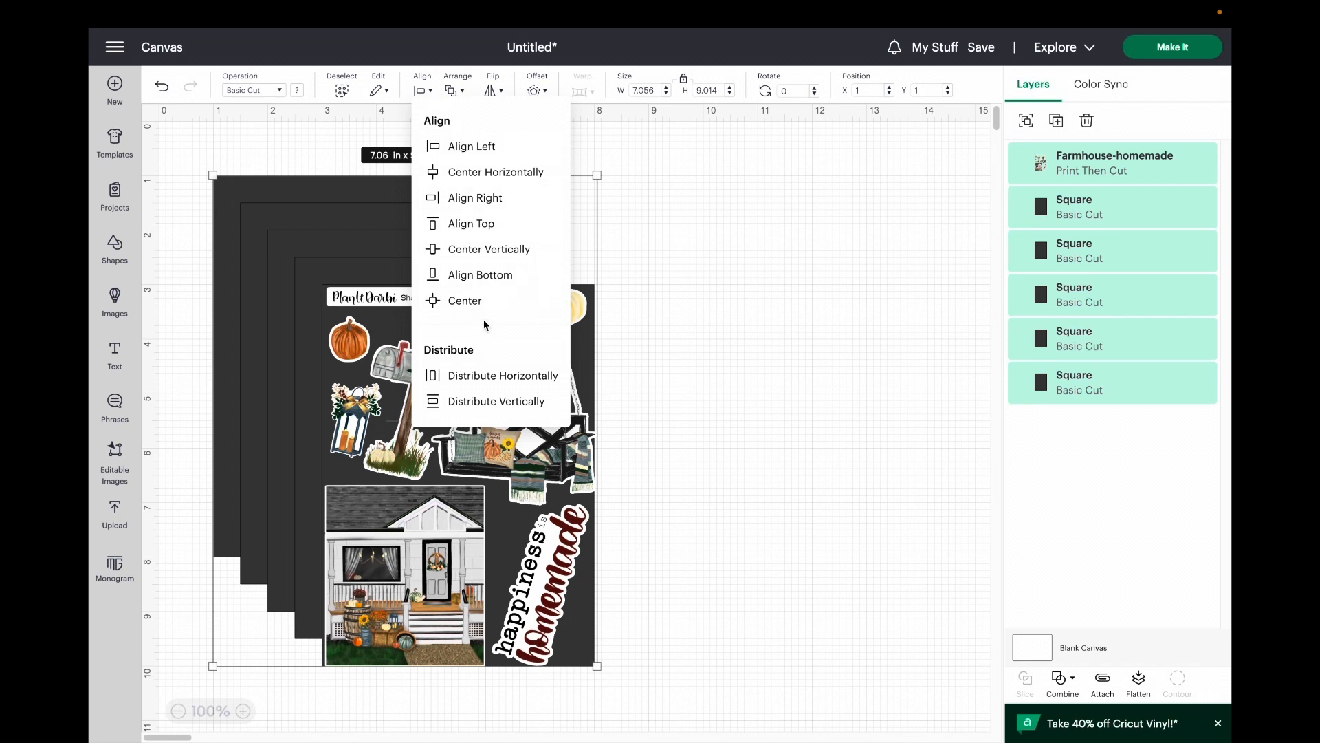
click(475, 303)
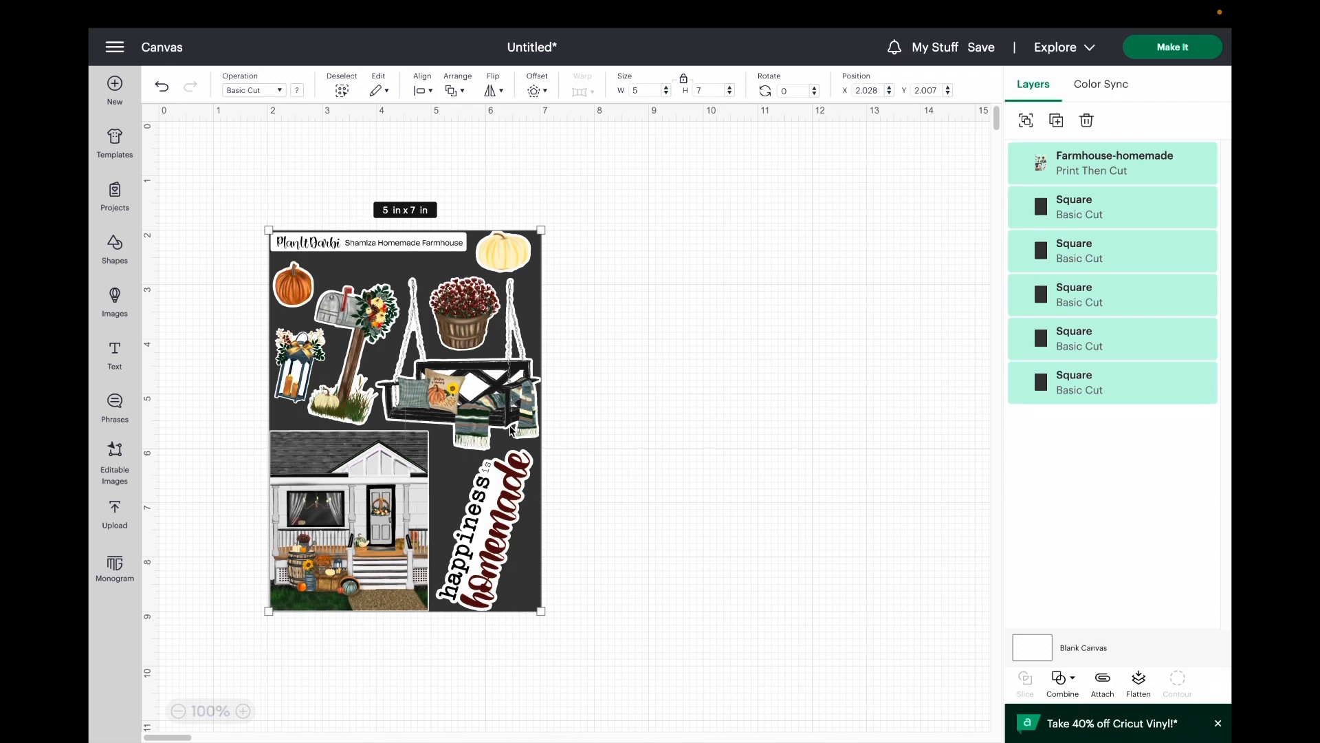
click(646, 419)
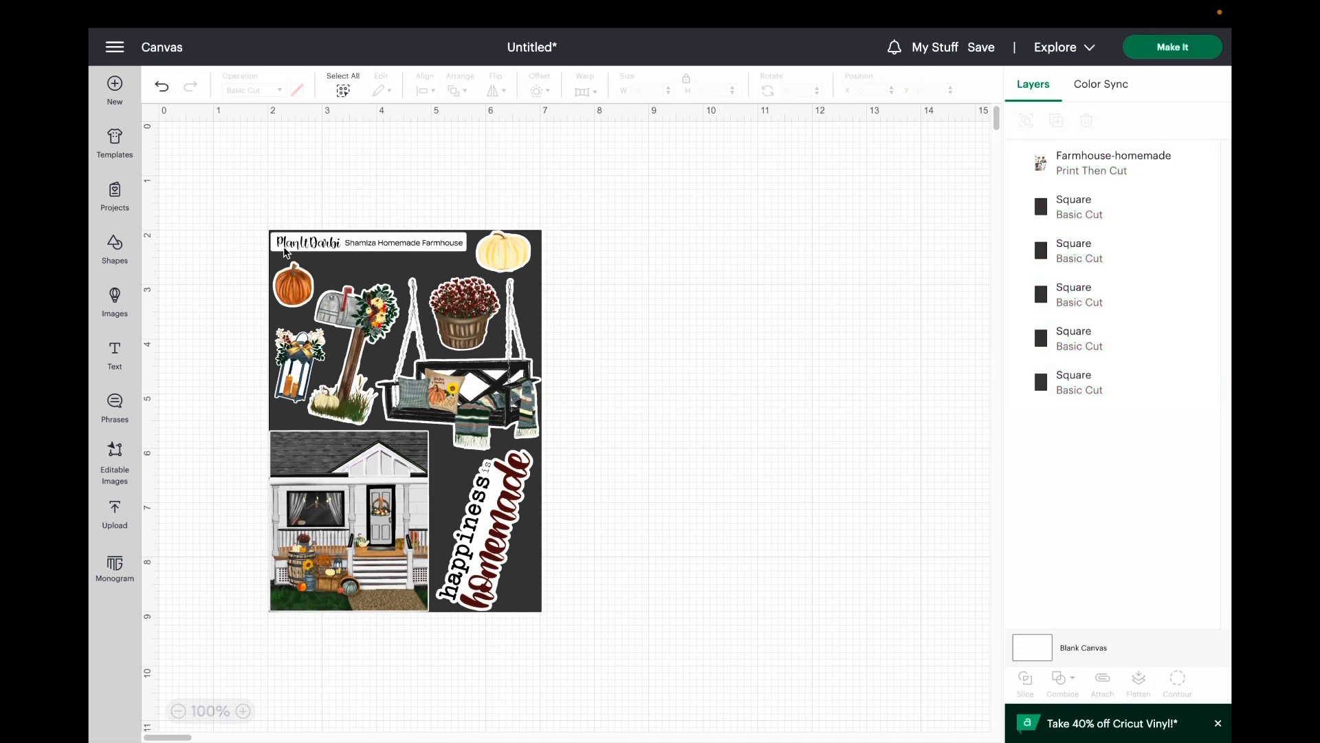
Step: Select the whole stack of sticker sheet and squares and attach the layers together
drag(230, 192, 619, 637)
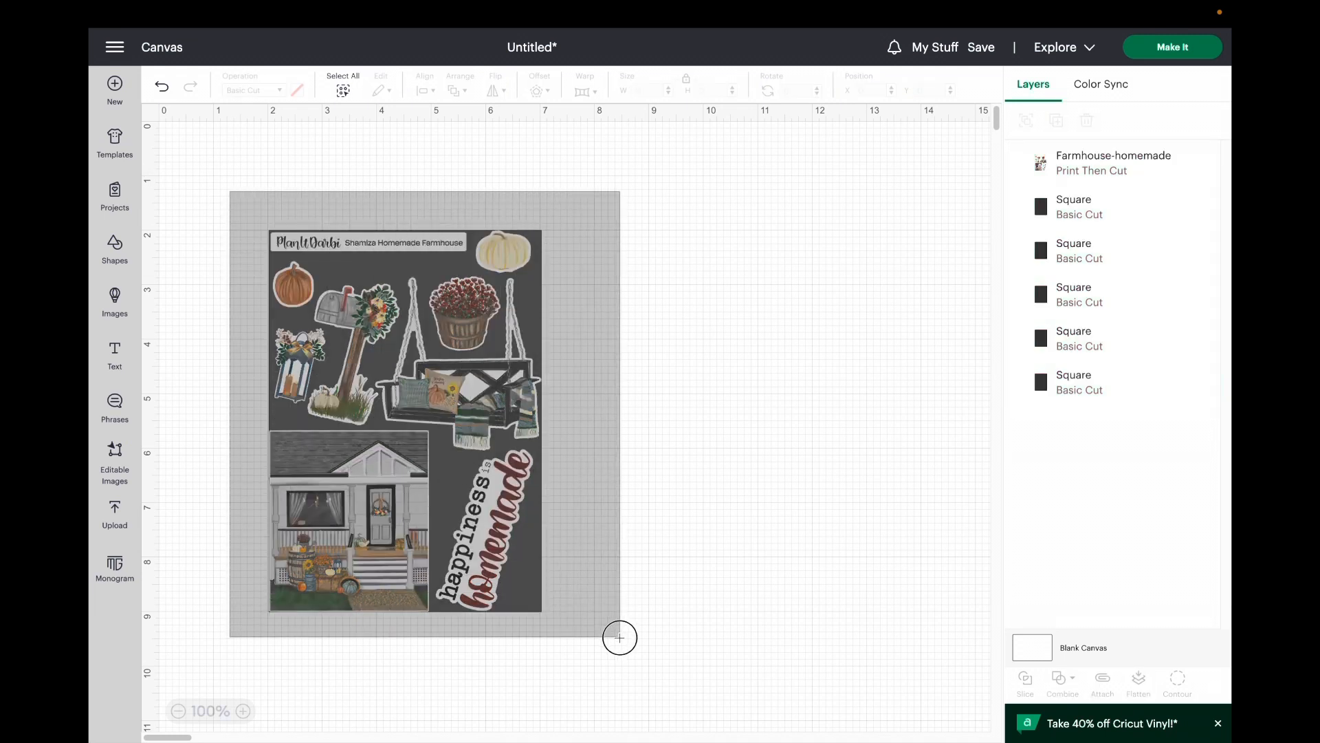
drag(619, 637, 623, 633)
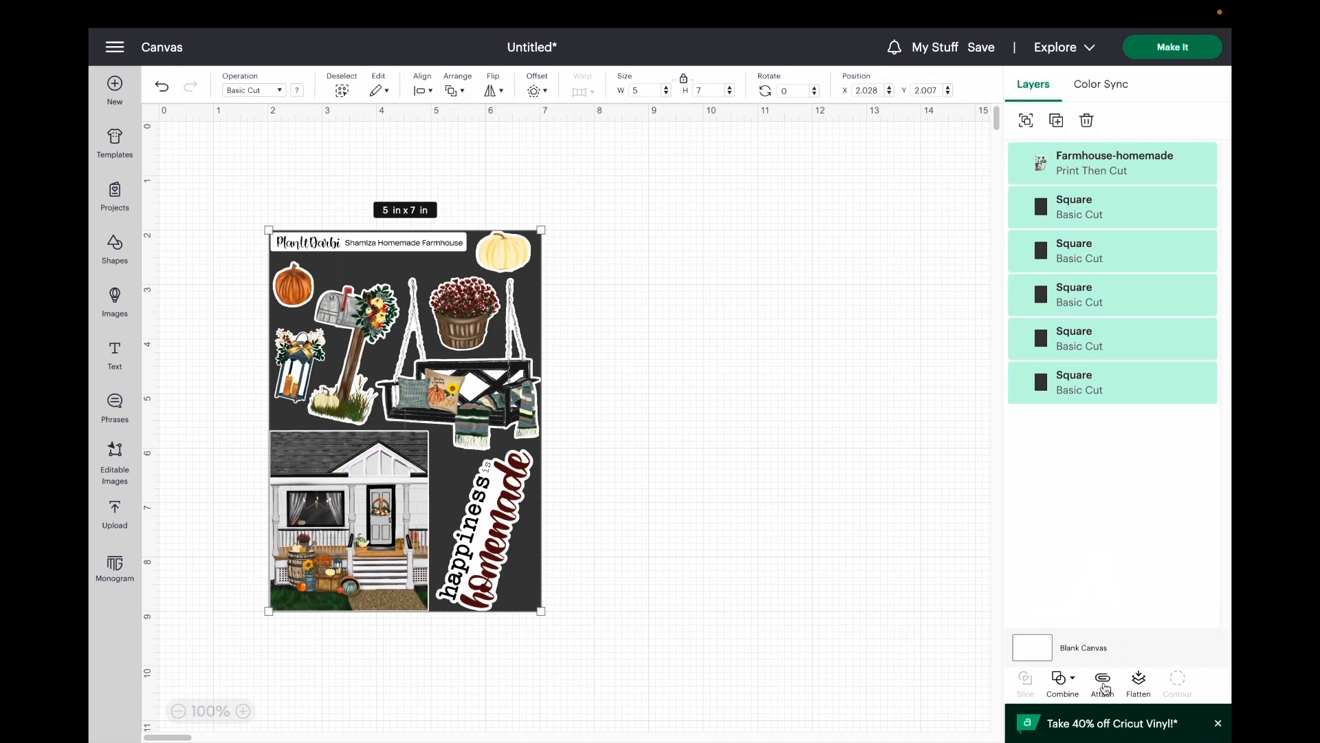
click(1103, 682)
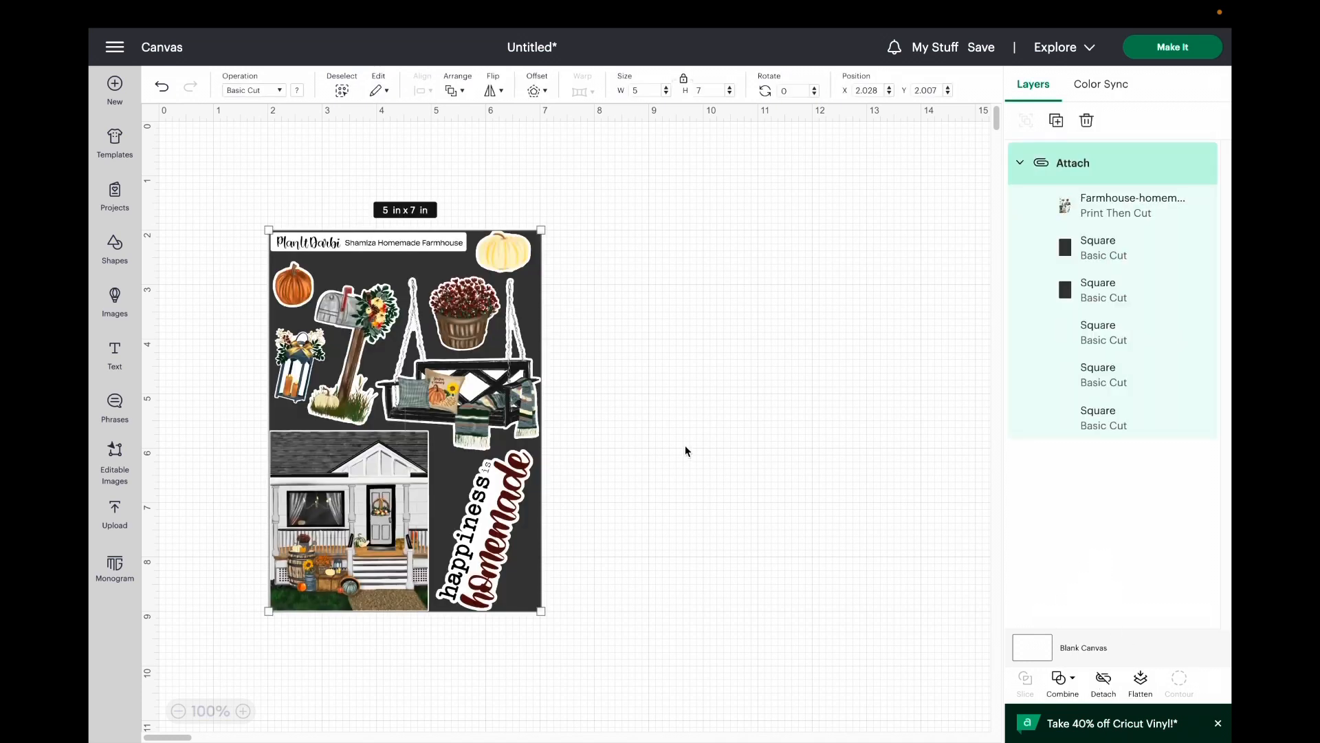
Step: Move the attached sheet around the canvas as one piece, leaving it at about X 3.7, Y 1.3 in
click(603, 443)
drag(427, 416, 729, 404)
drag(621, 351, 440, 396)
click(774, 419)
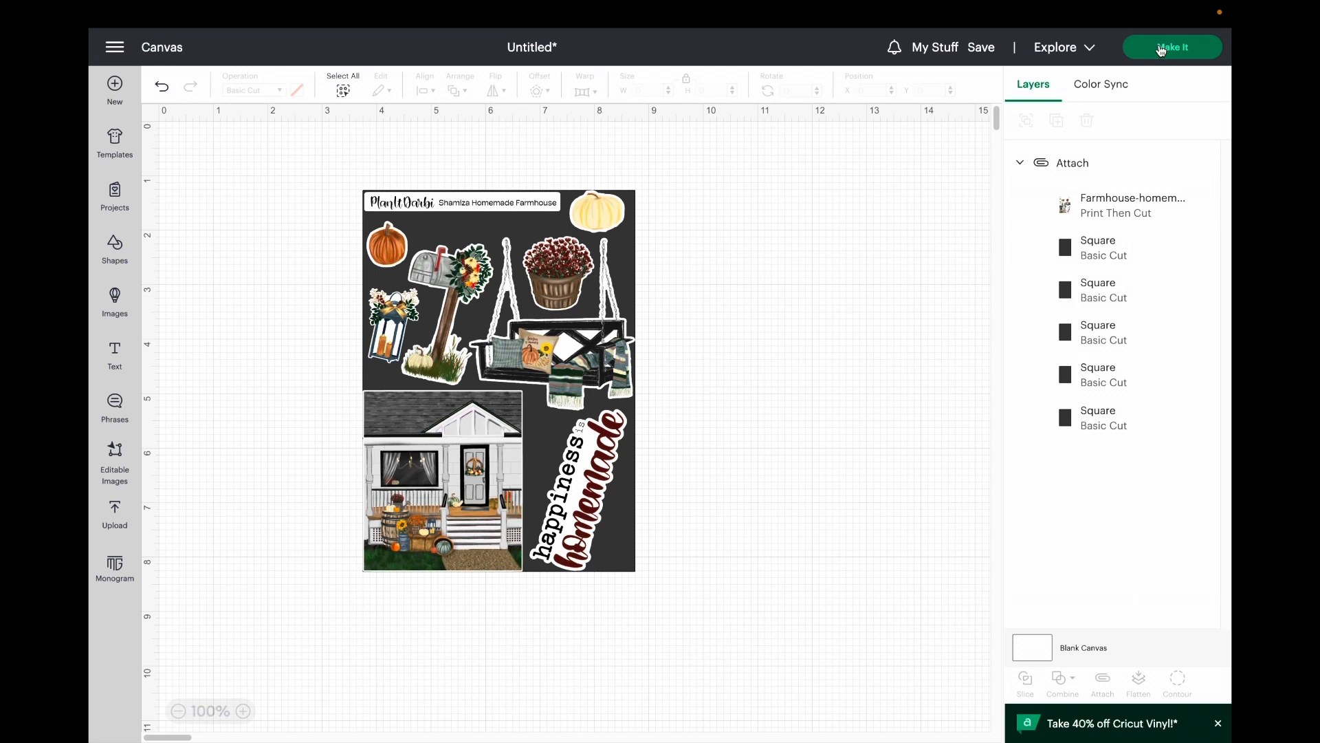
Step: Proceed to making the project and print one letter-size copy on the Canon TR4500 series with Add Bleed turned off
click(1161, 49)
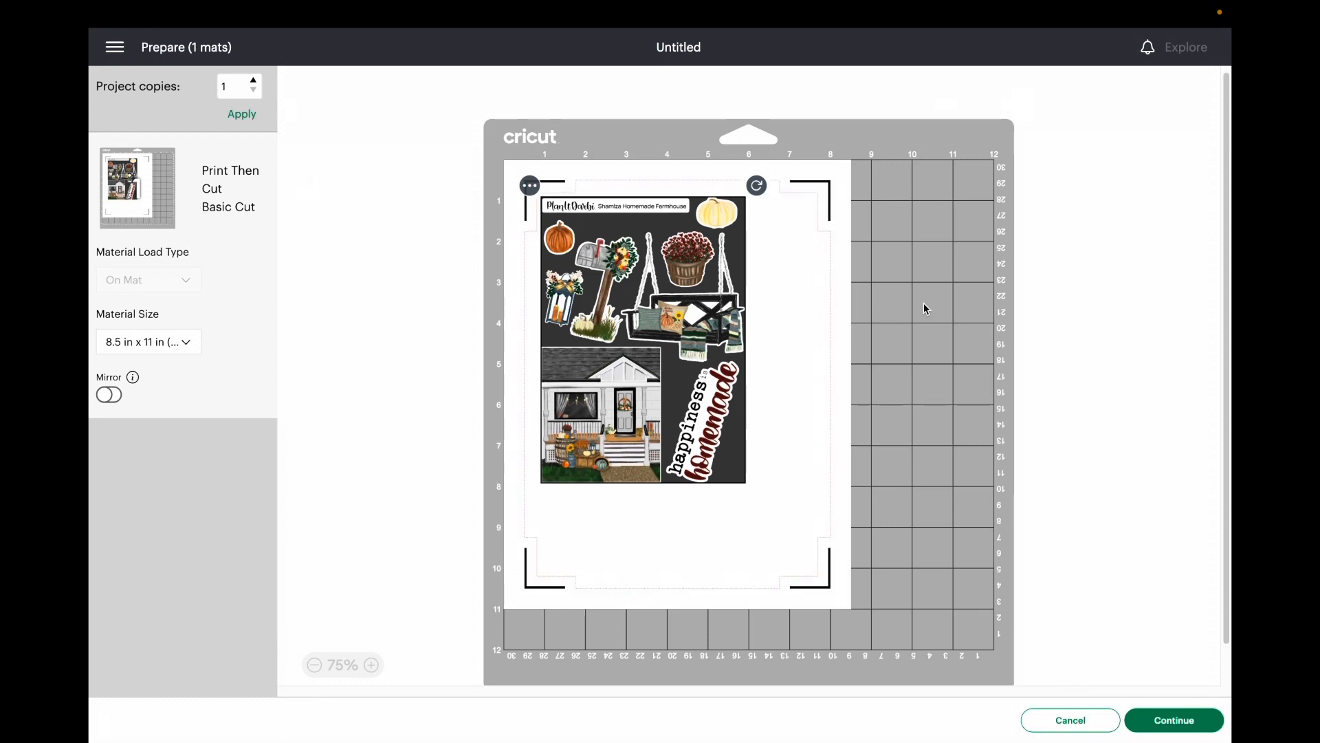
click(1190, 718)
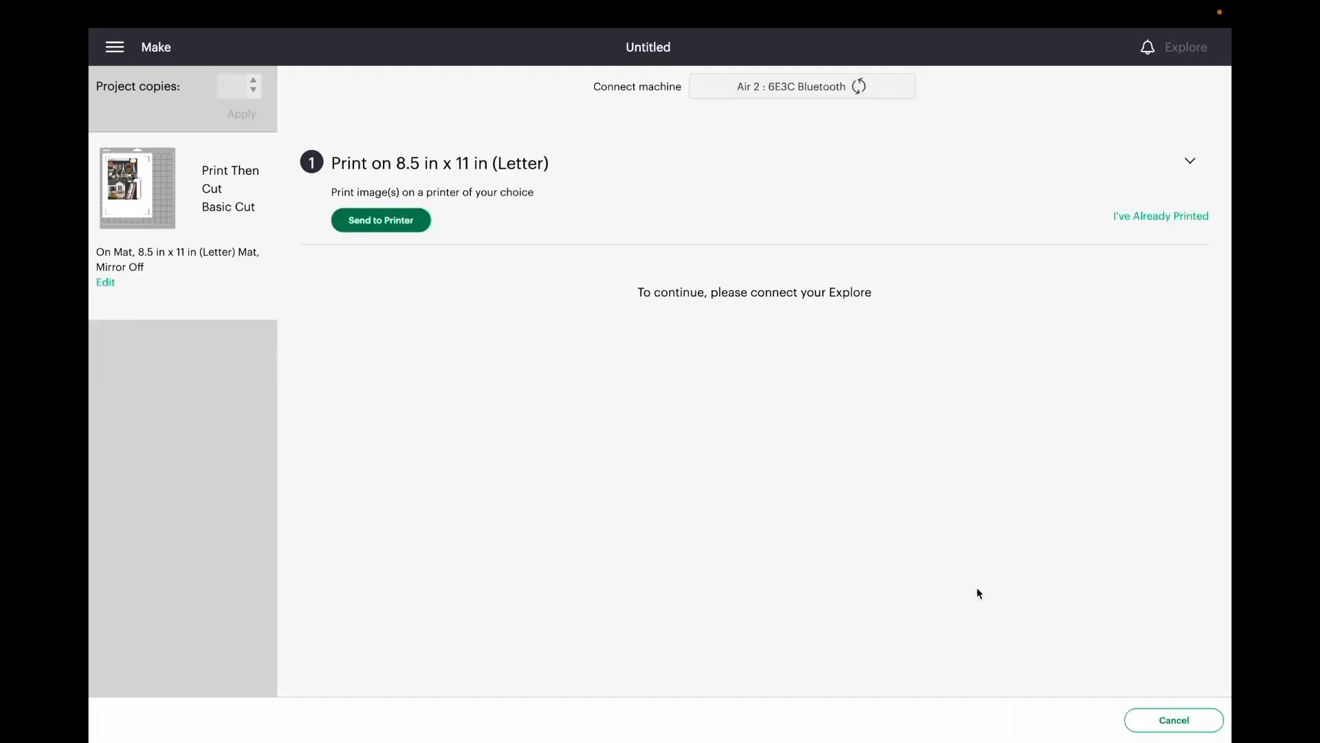
click(383, 221)
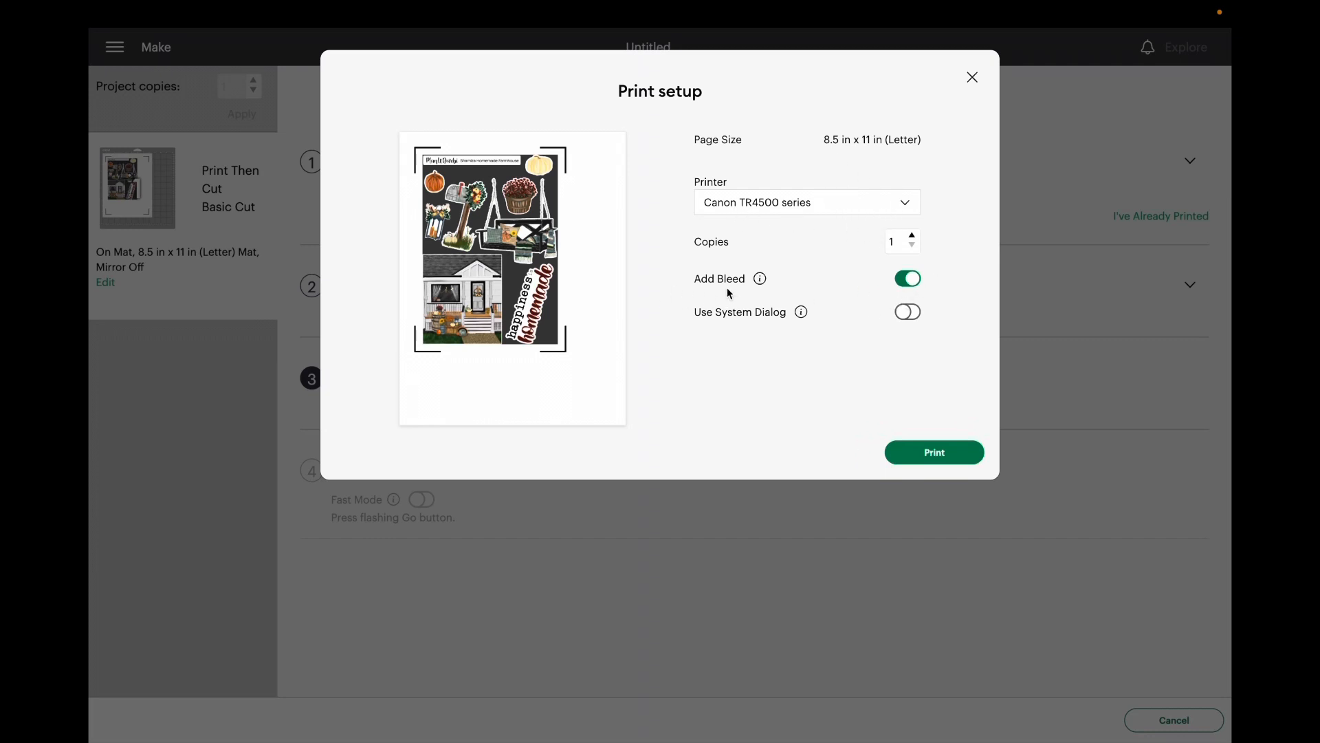
click(918, 279)
click(942, 453)
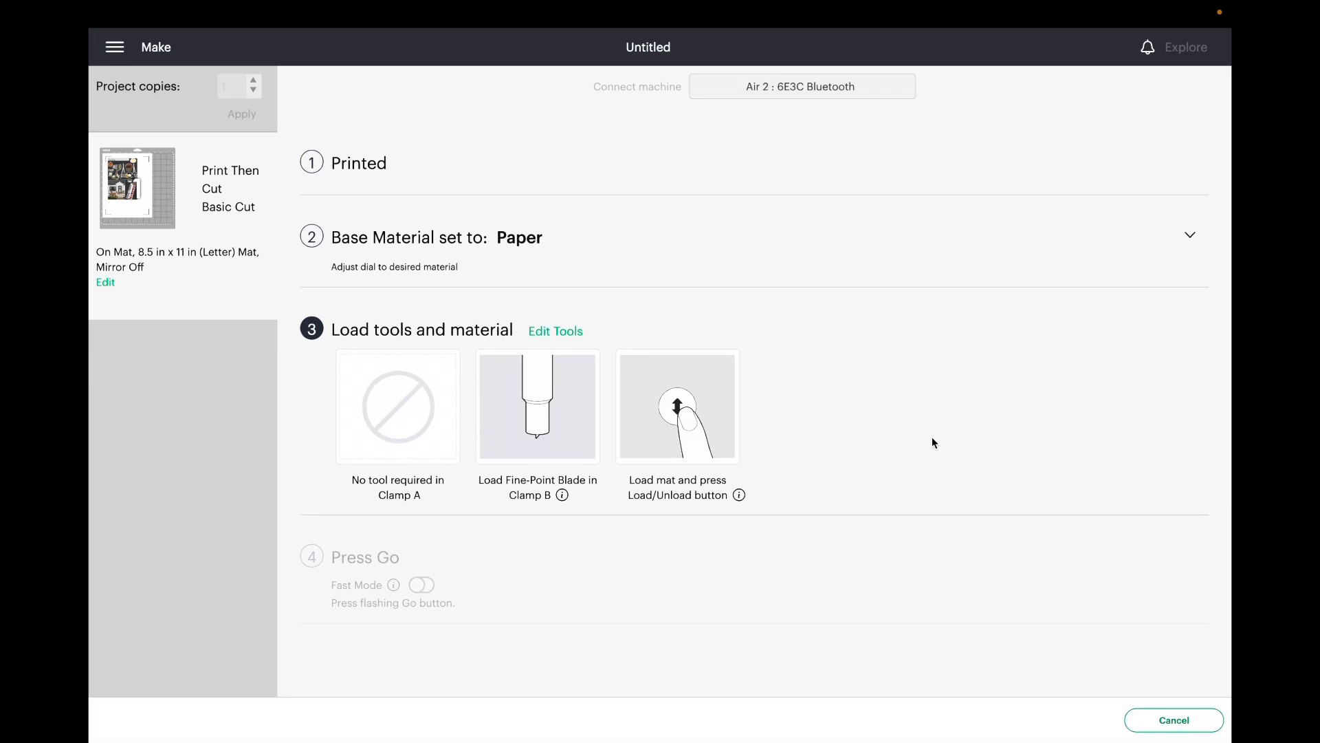
mouse_move(929, 21)
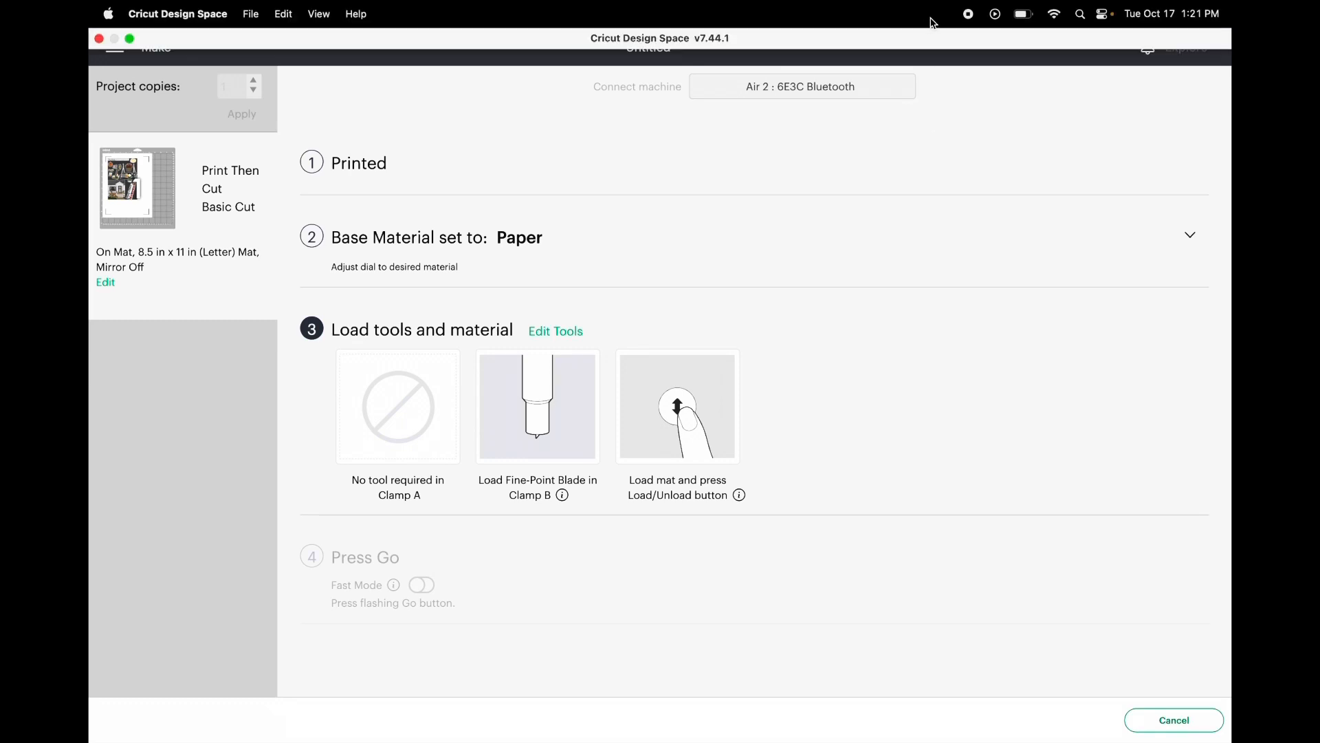
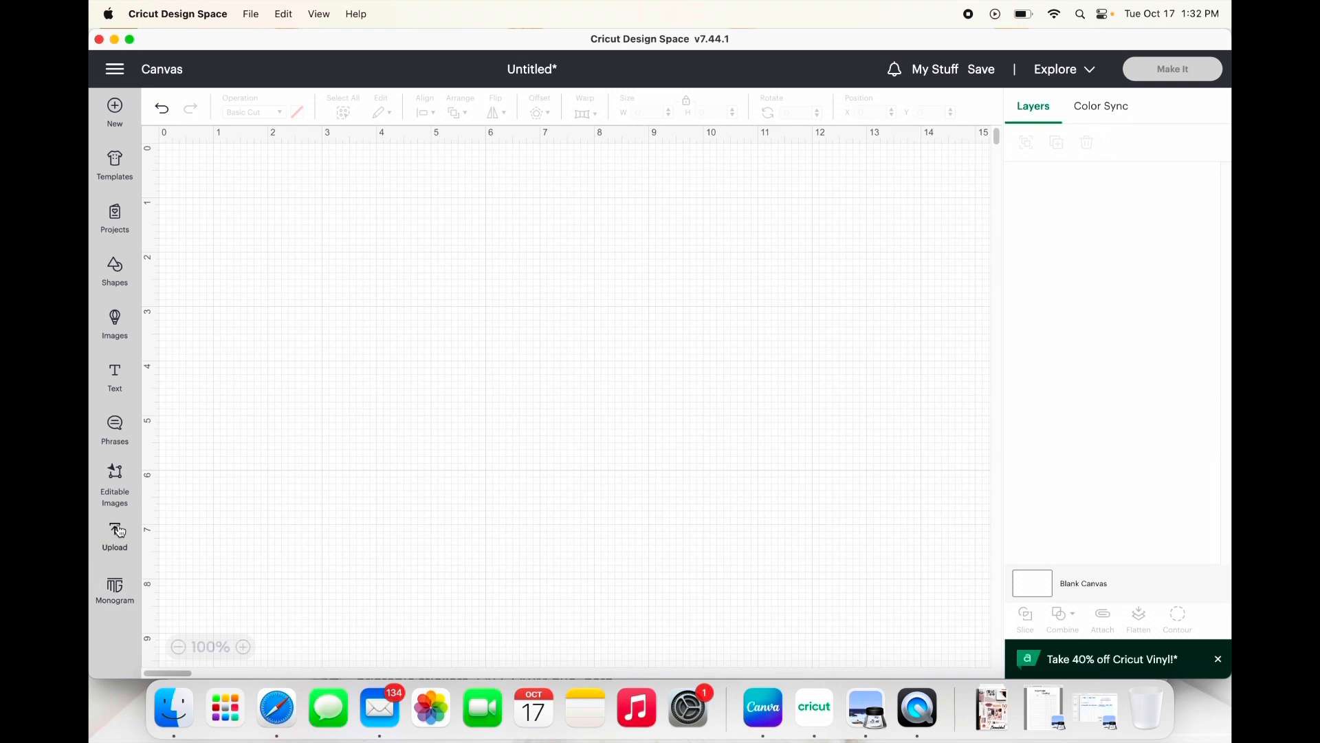
Step: Start a new image upload and open the X-PlanitDarbi Farm basics PNG from the Printable folder
click(114, 533)
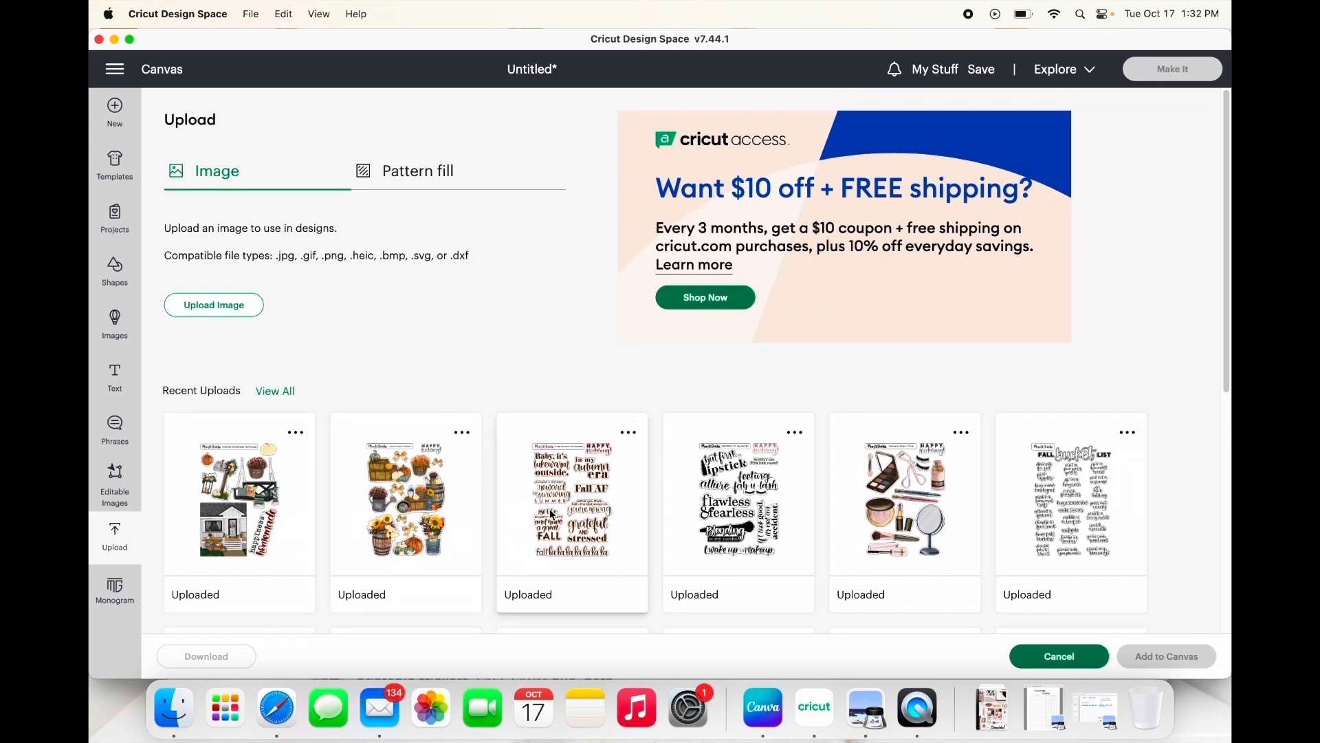
click(181, 307)
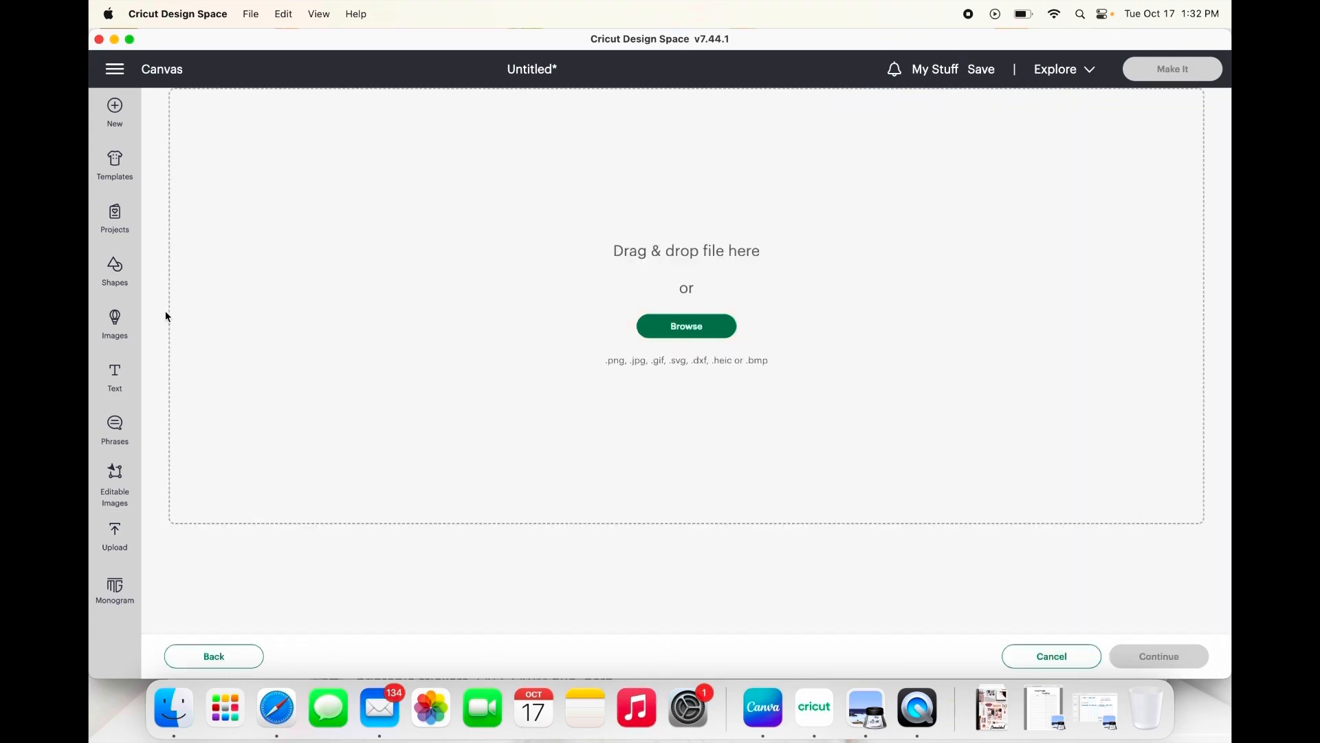
click(689, 332)
scroll(803, 340, down, 10)
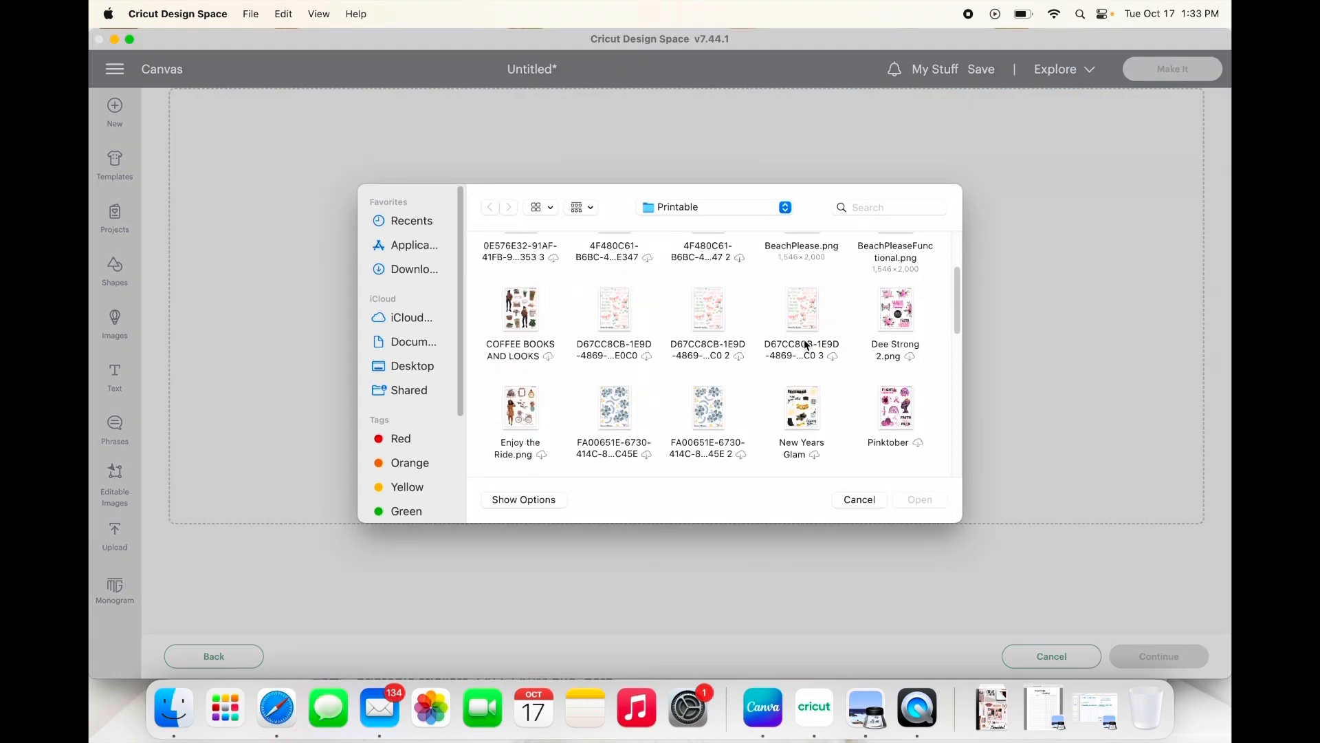
scroll(803, 339, down, 6)
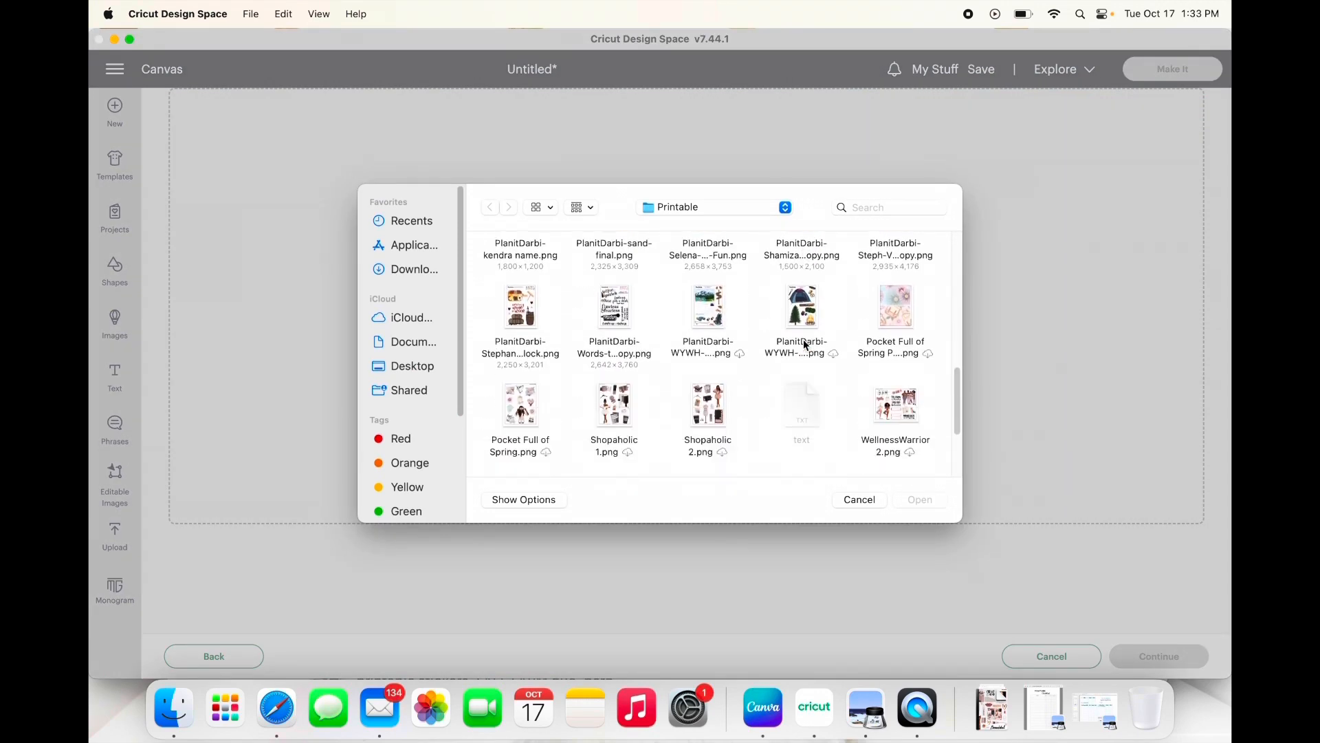
scroll(803, 340, down, 2)
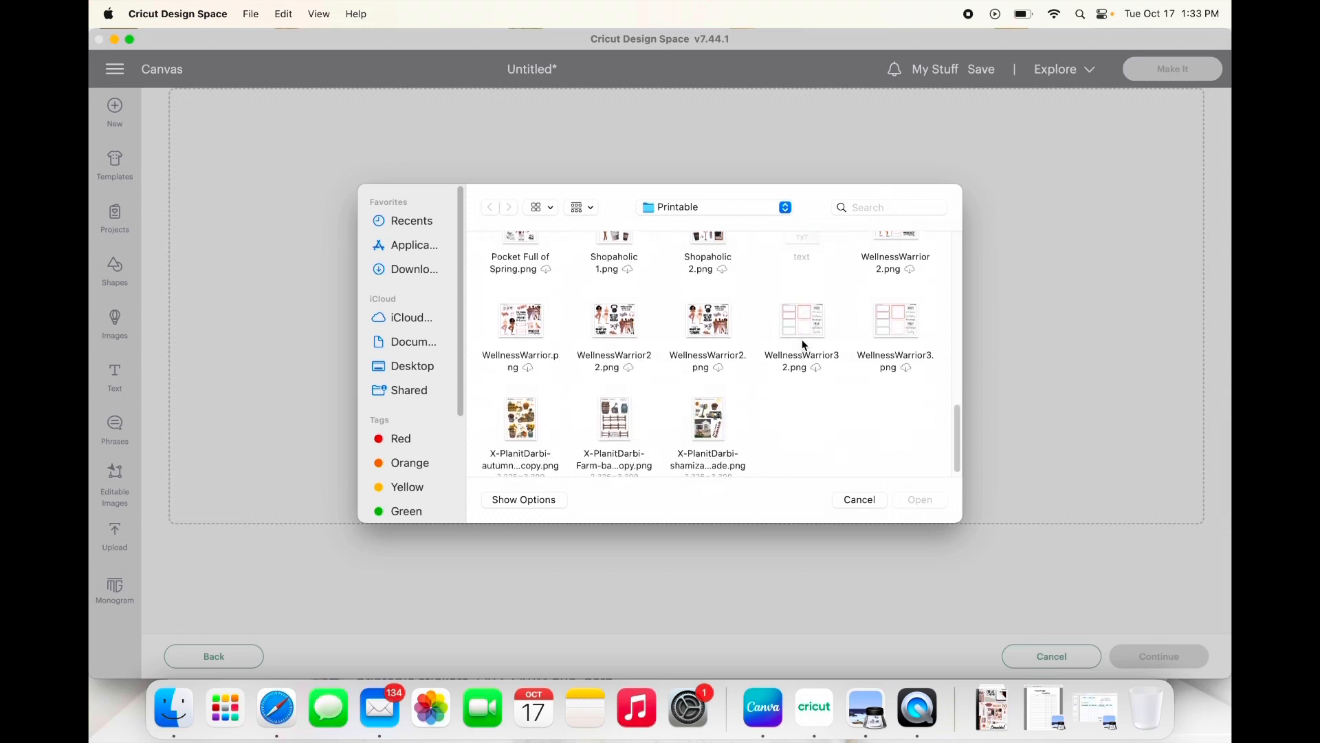
click(627, 421)
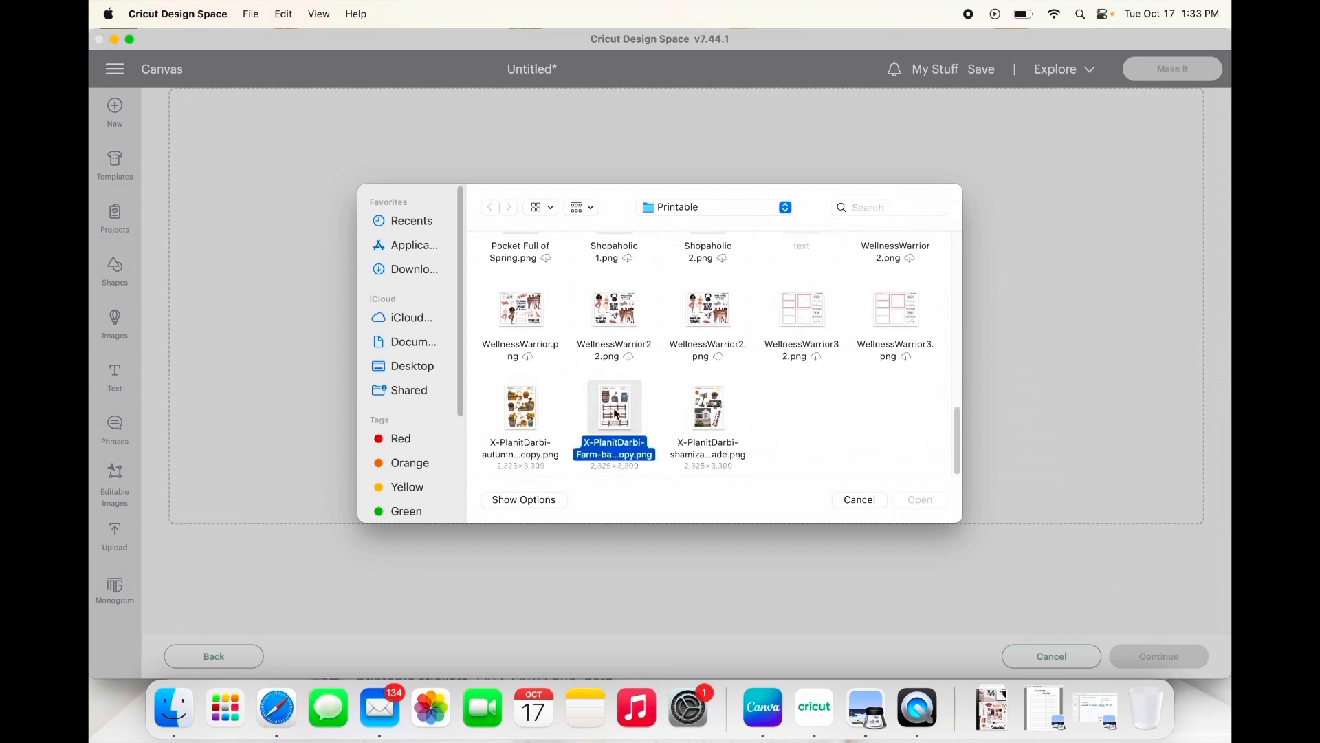
click(917, 505)
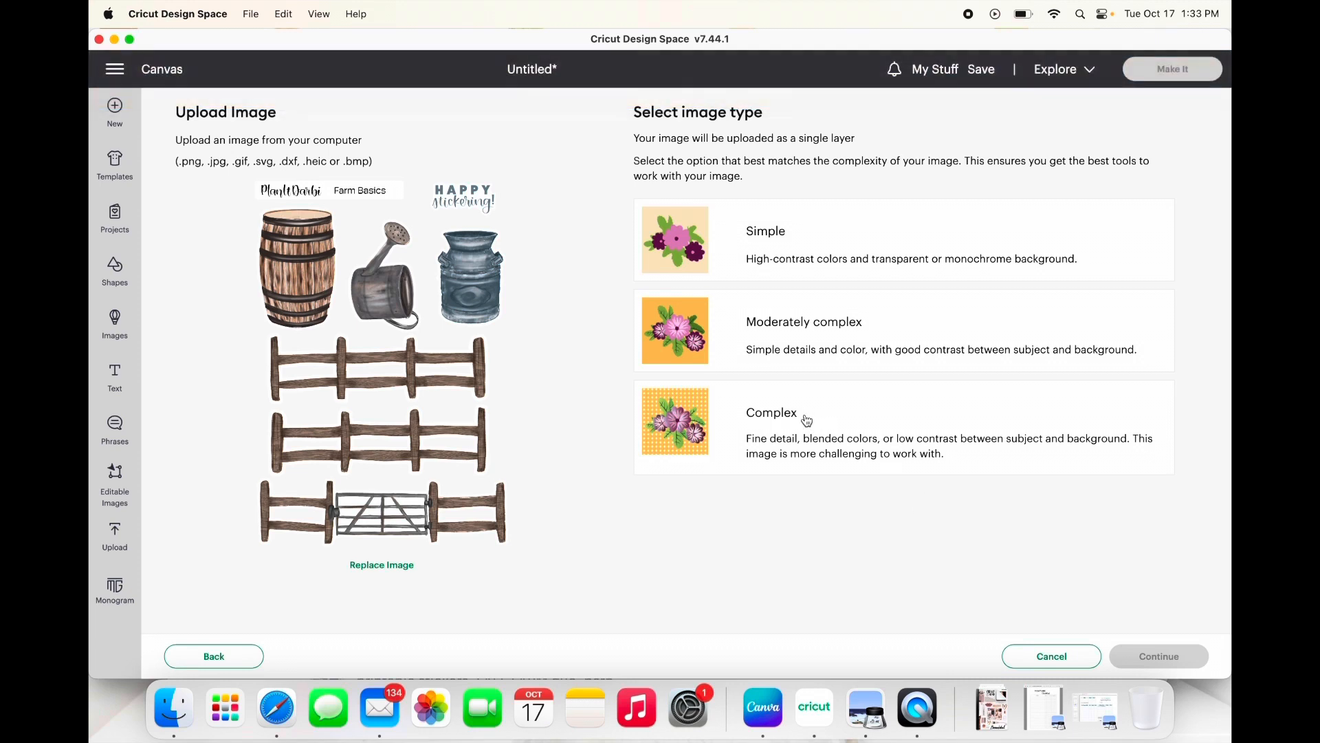
Step: Set the image type to Complex and apply the sheet without removing any background
click(793, 415)
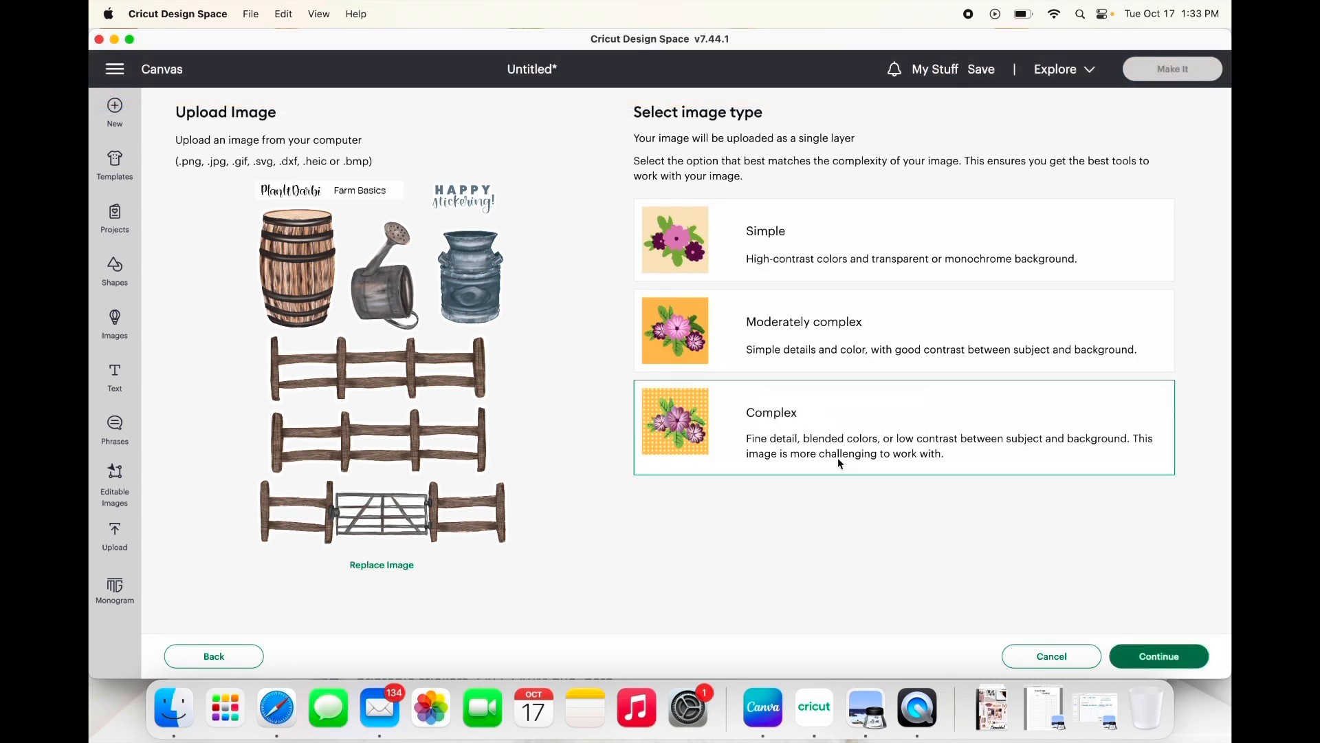
click(1188, 656)
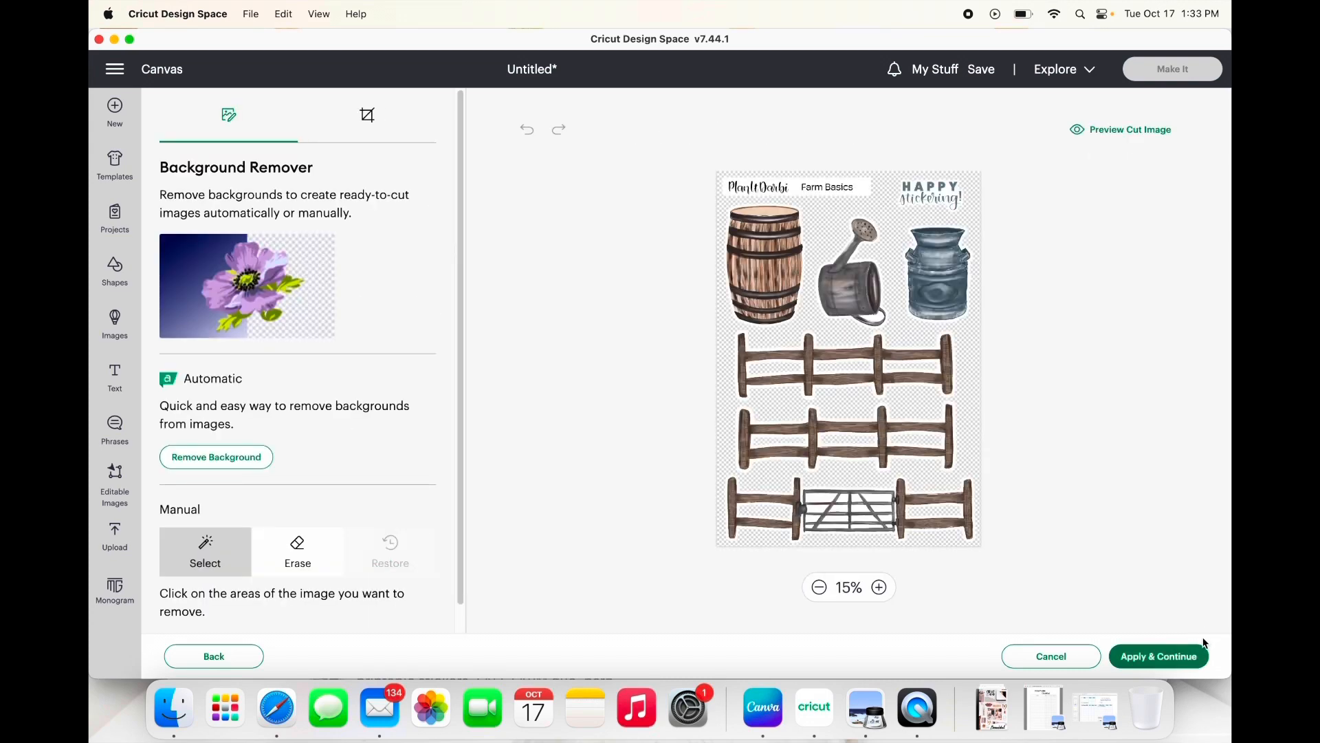
click(1182, 664)
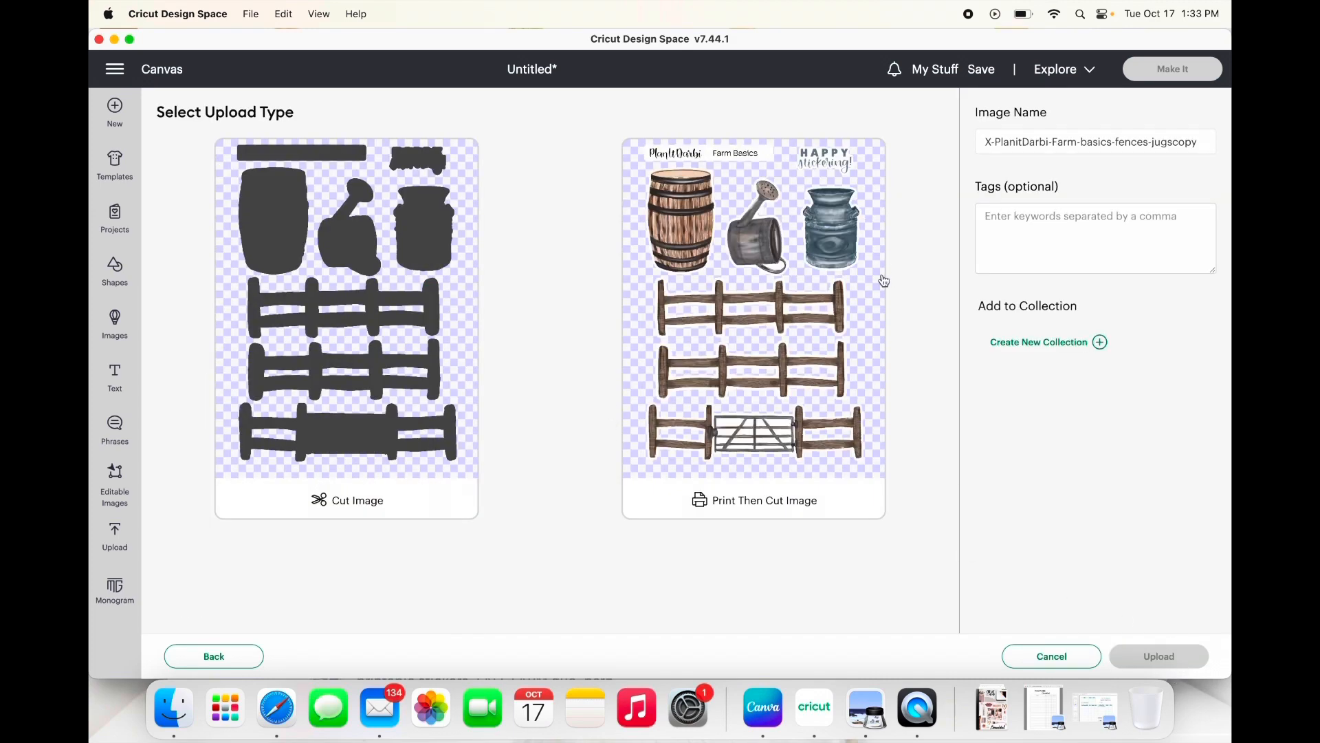
Step: Choose Print Then Cut as the upload type, rename the image to Farm Fences, and upload it
click(855, 271)
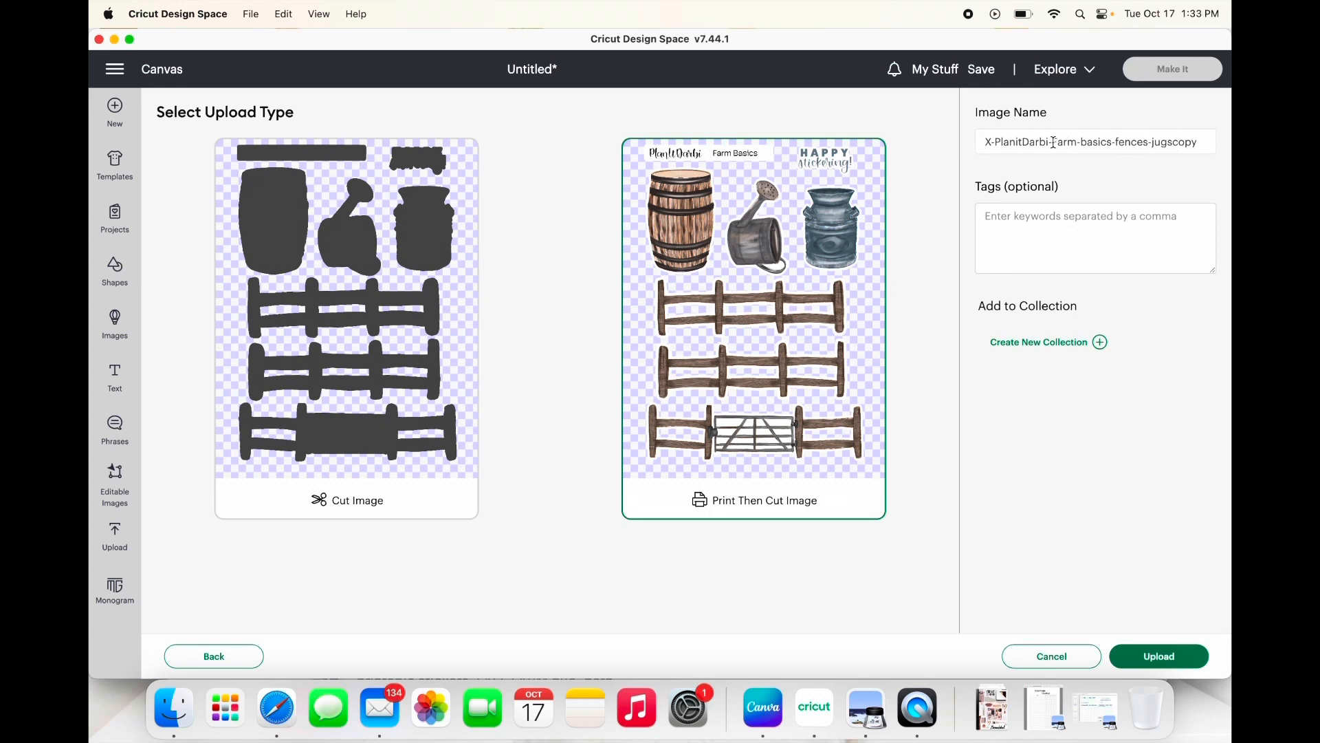
drag(1054, 145, 966, 143)
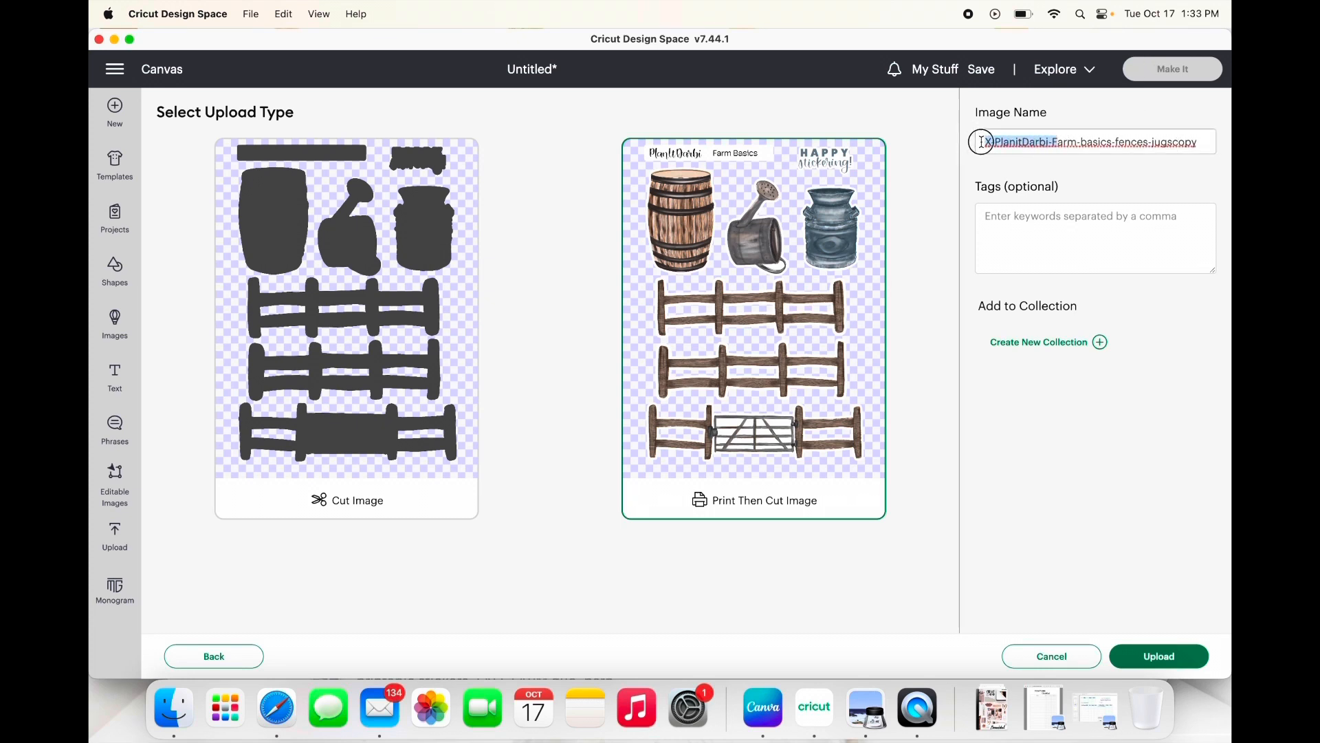
key(BackSpace)
text(F)
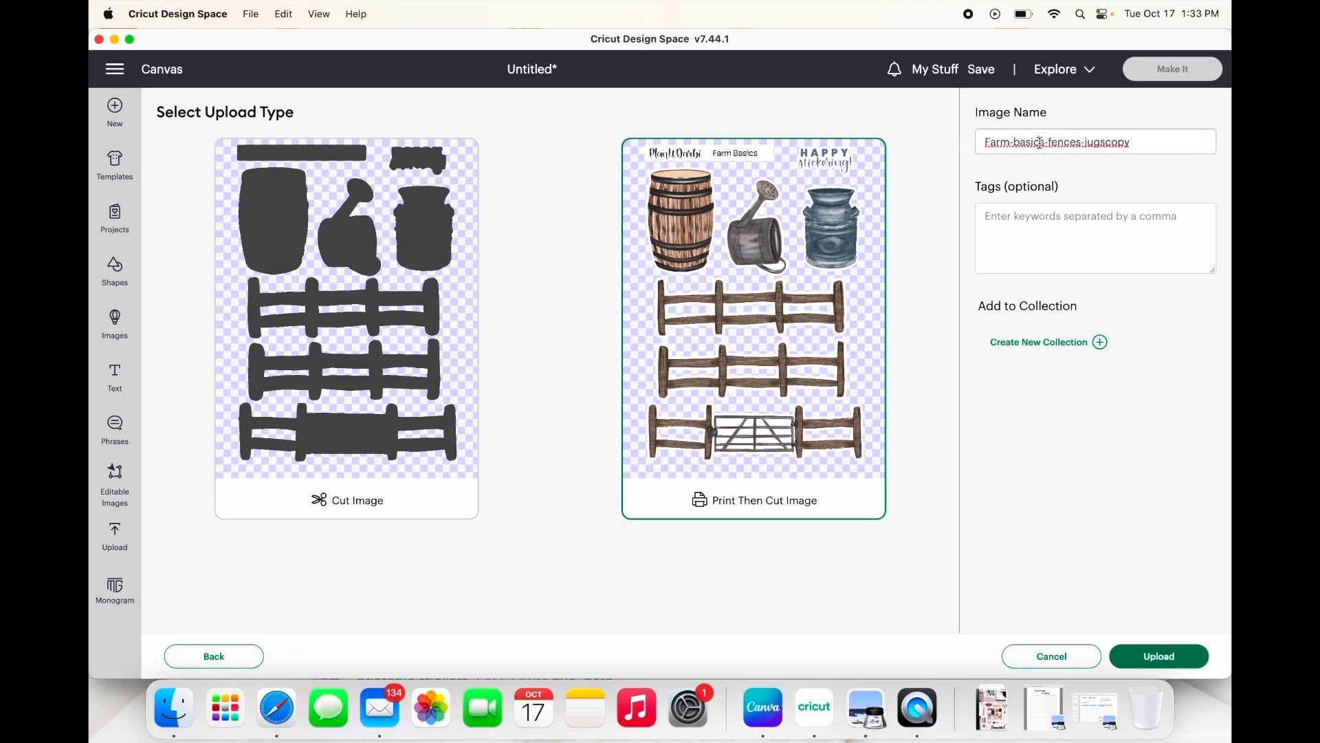
drag(1014, 142, 1141, 141)
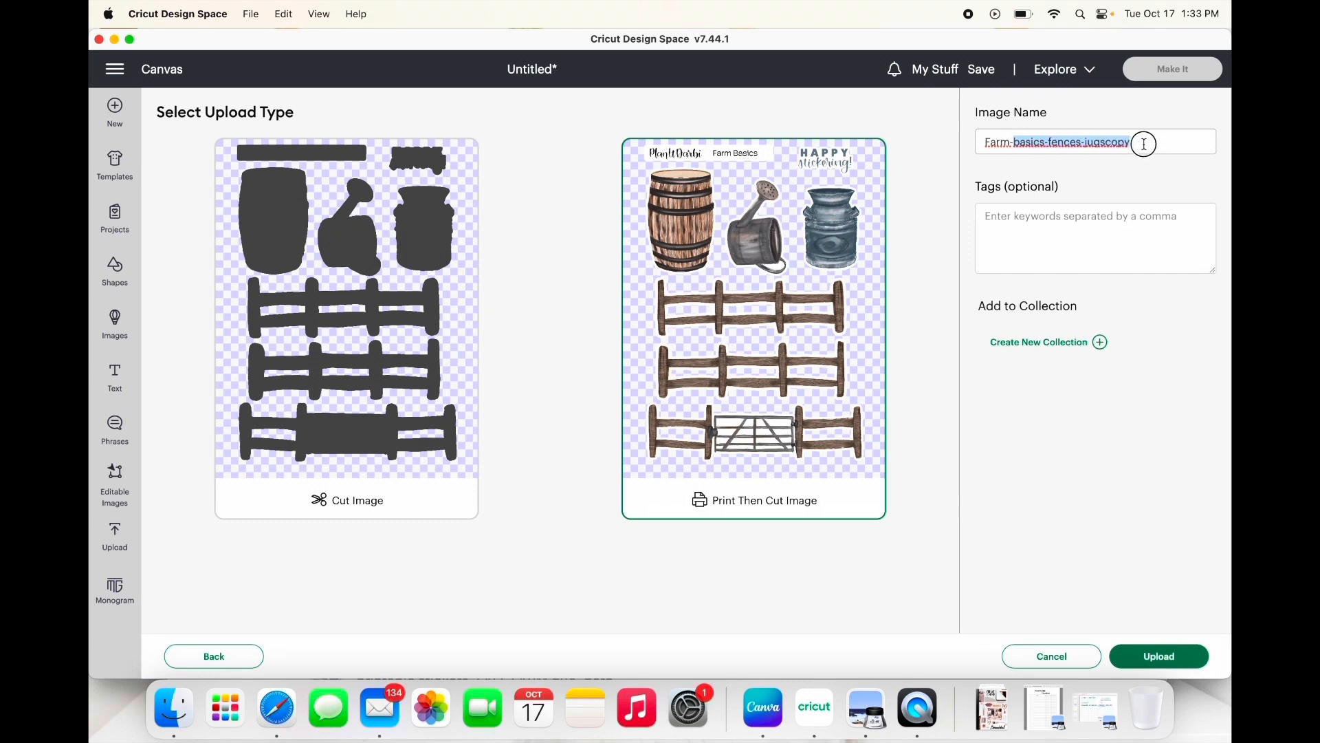
key(BackSpace)
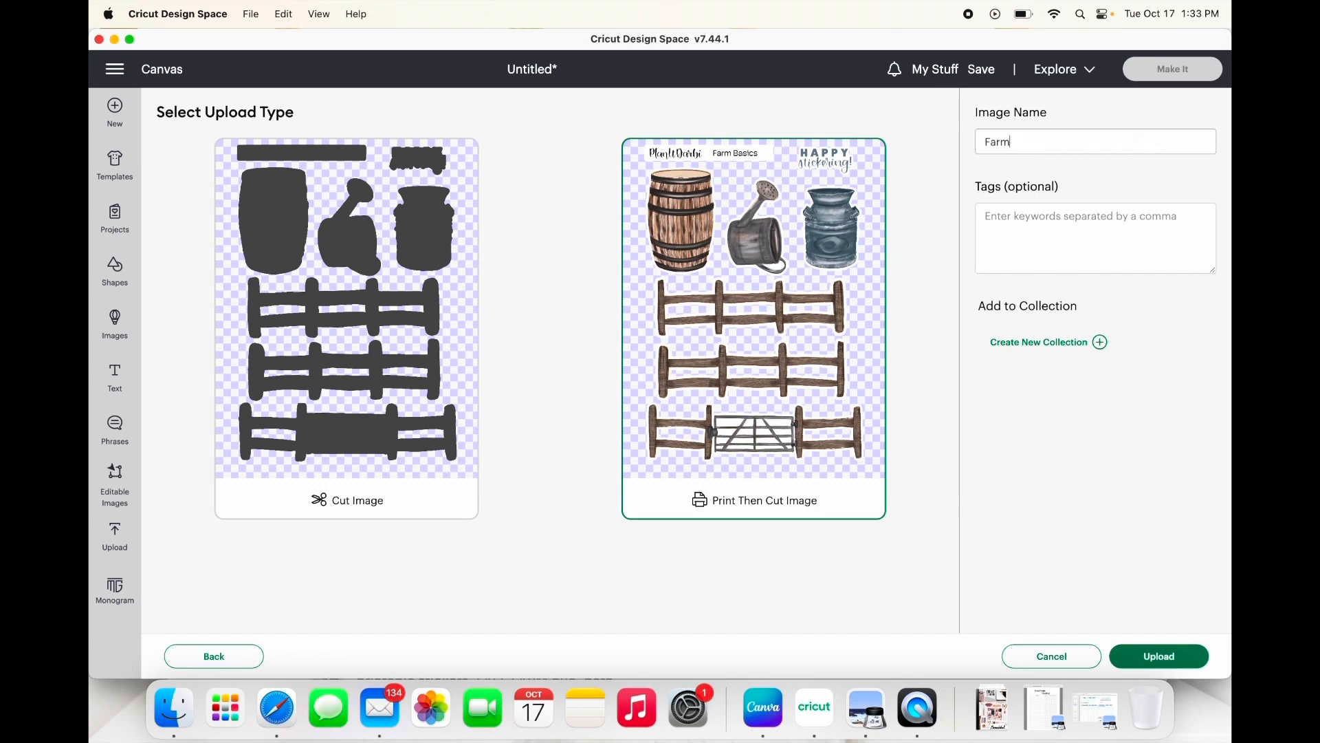
text(Fences)
click(1181, 665)
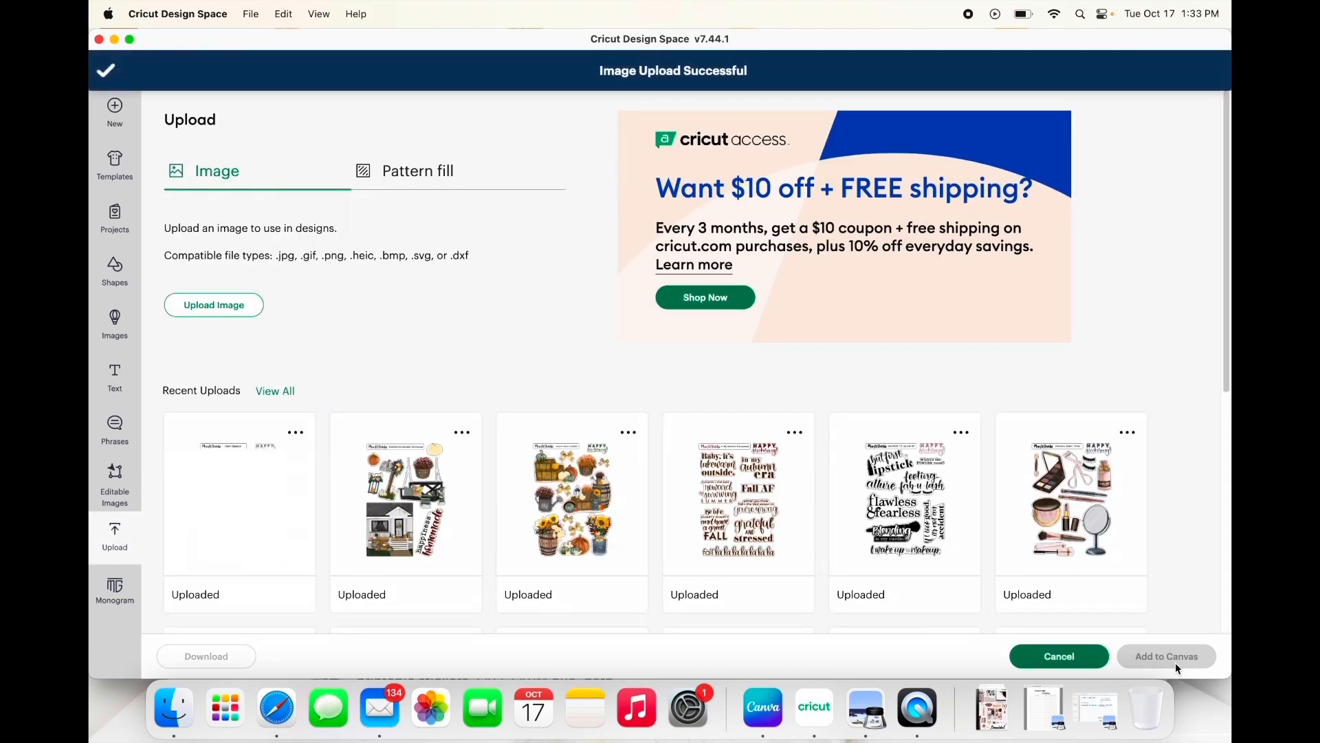
Step: Add the uploaded Farm Fences sheet to the canvas, unlock its proportions and resize it to 5 × 7 in
click(255, 519)
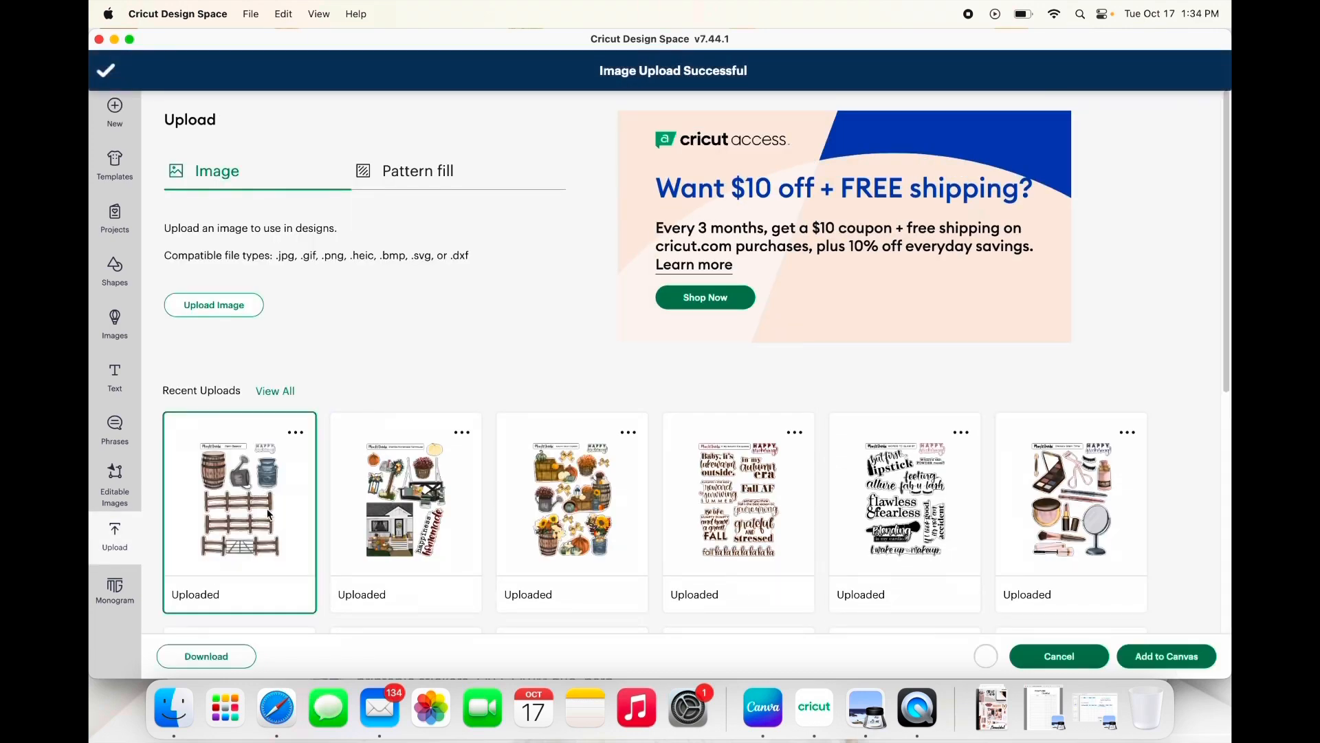
click(1178, 659)
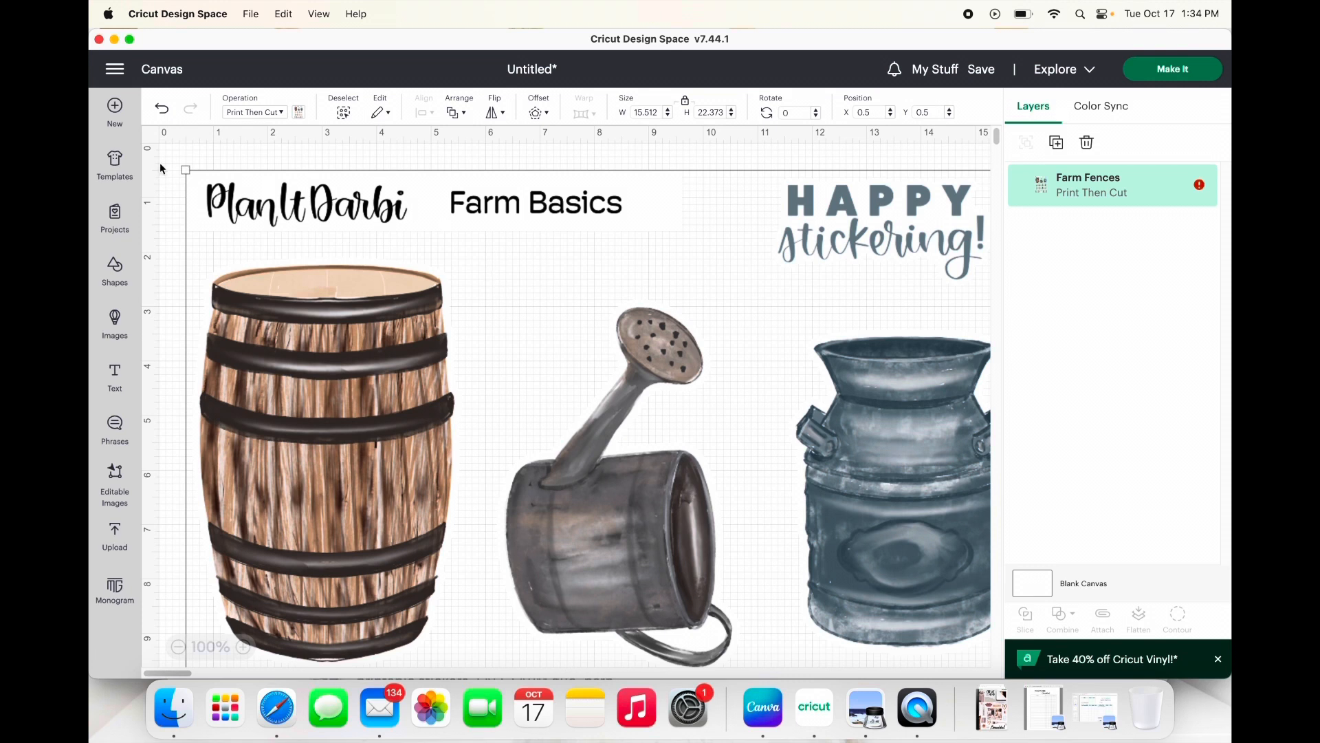
click(687, 103)
click(658, 110)
text(5)
key(Tab)
text(7)
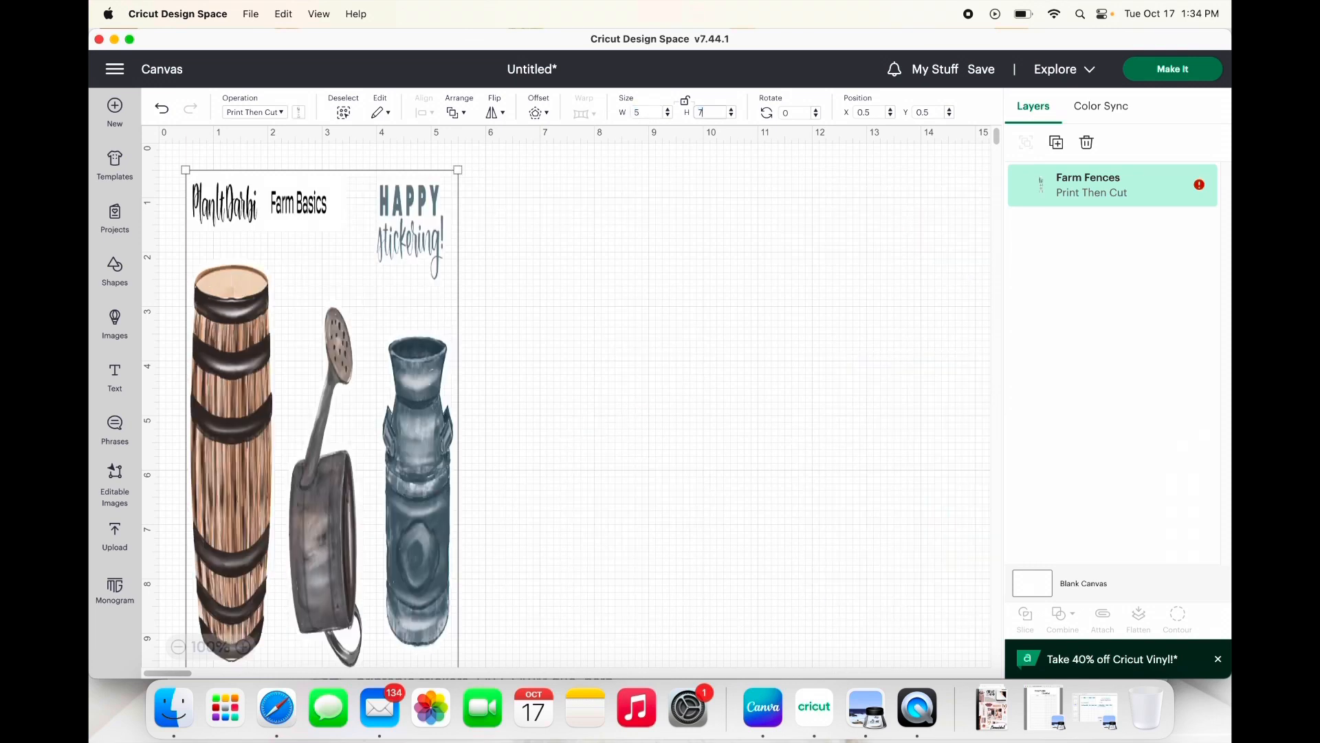
key(Return)
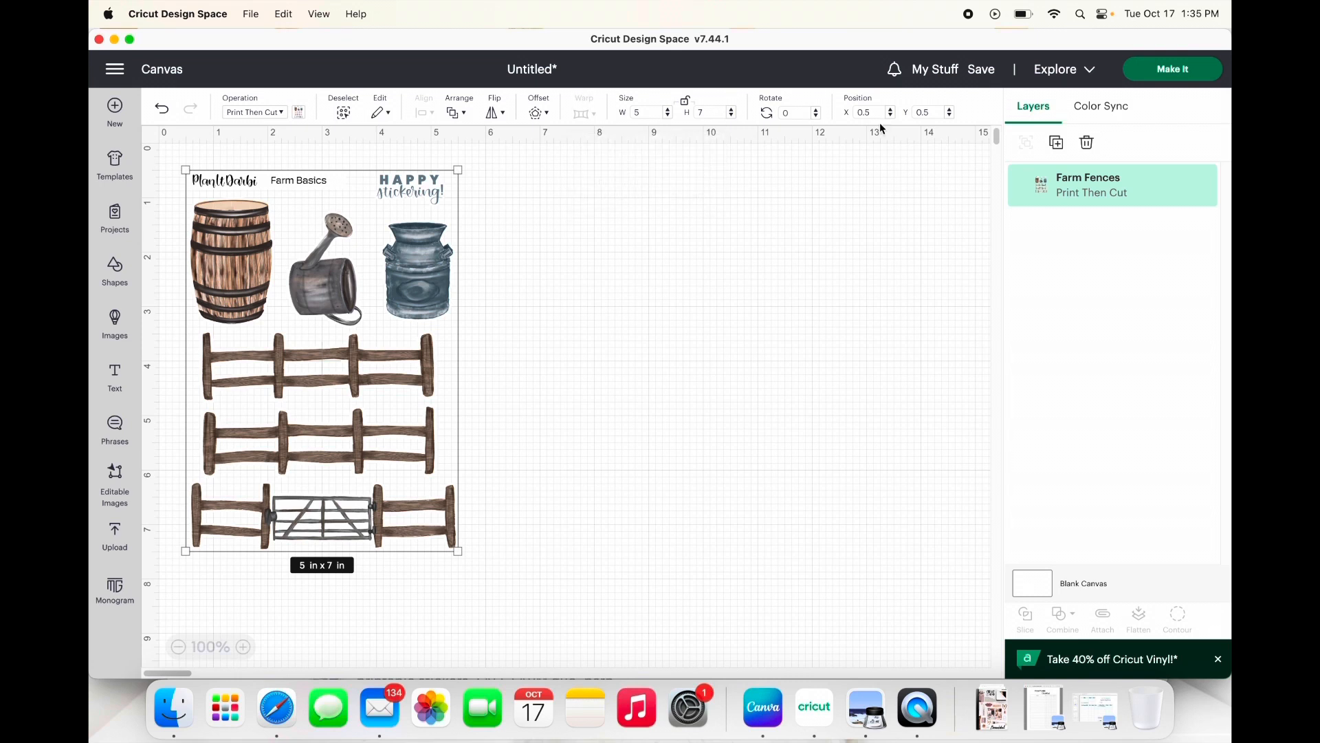
Step: Resize the Farm Fences sheet to 7 in wide by 5 in high
click(637, 114)
text(7)
key(Tab)
text(5)
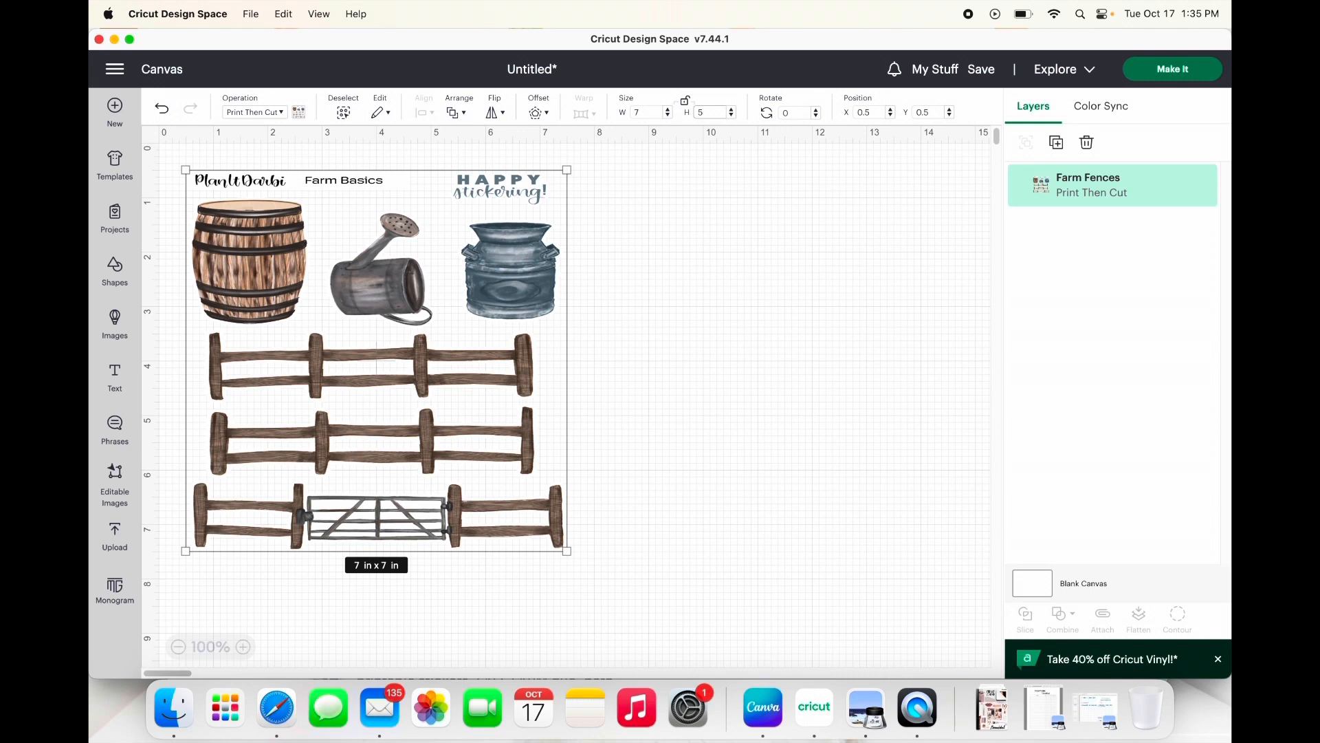
key(Tab)
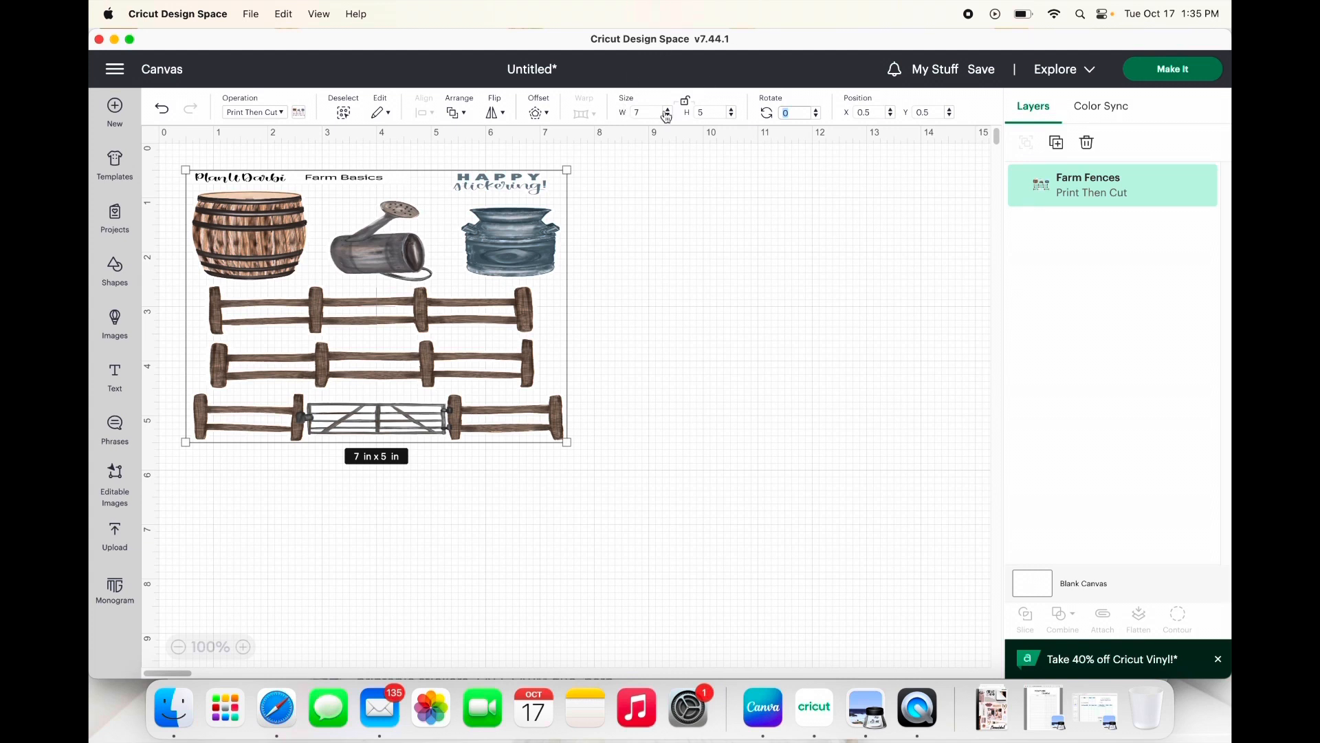
Step: Resize the Farm Fences sheet to 6 × 6 in
click(641, 113)
key(BackSpace)
text(6)
key(Tab)
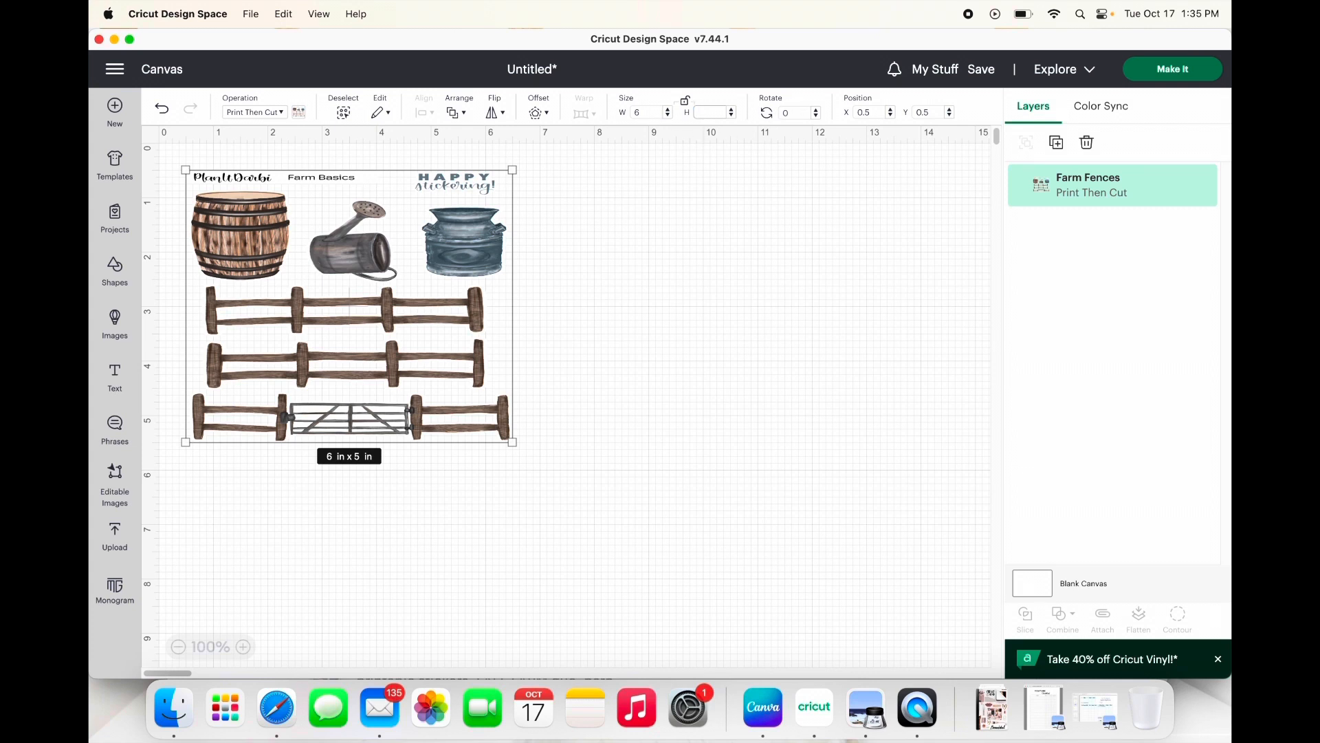
text(6)
key(Tab)
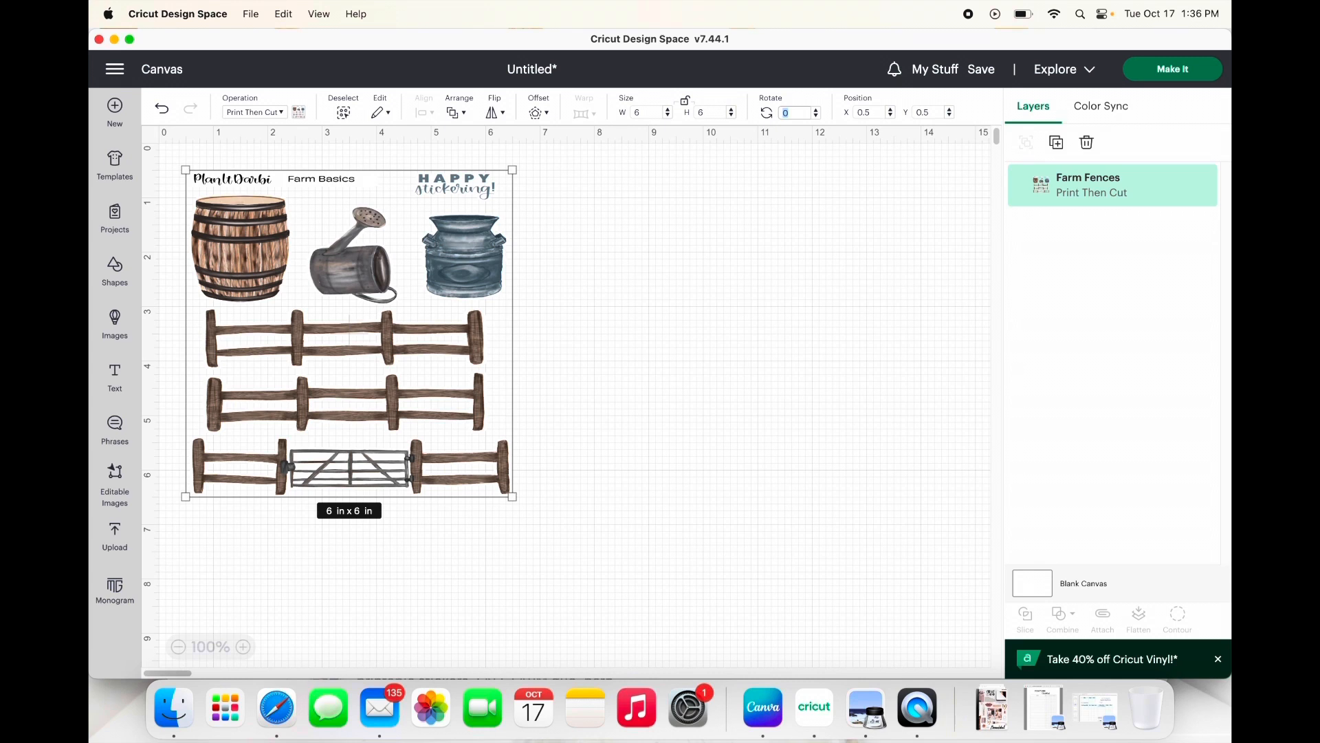
click(719, 266)
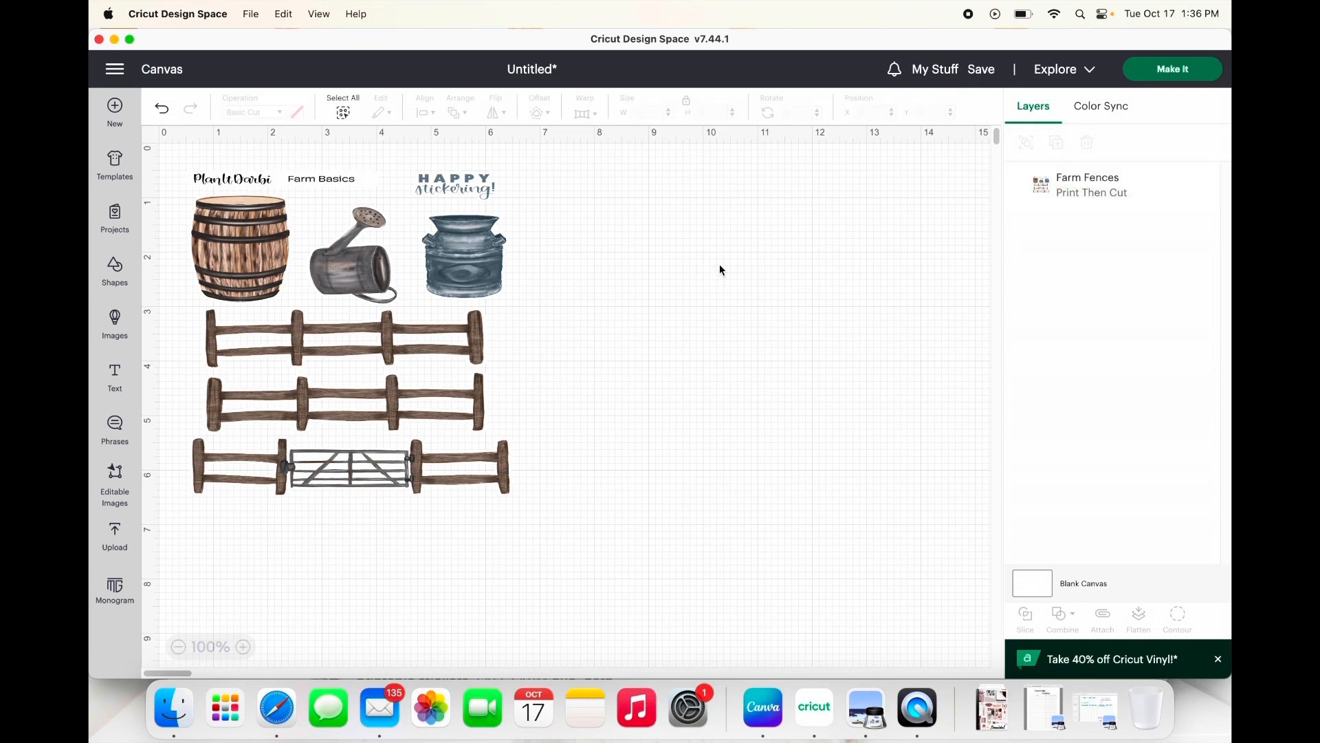
Step: Set the Farm Fences sheet to 6.5 in wide and 7 in high
click(388, 271)
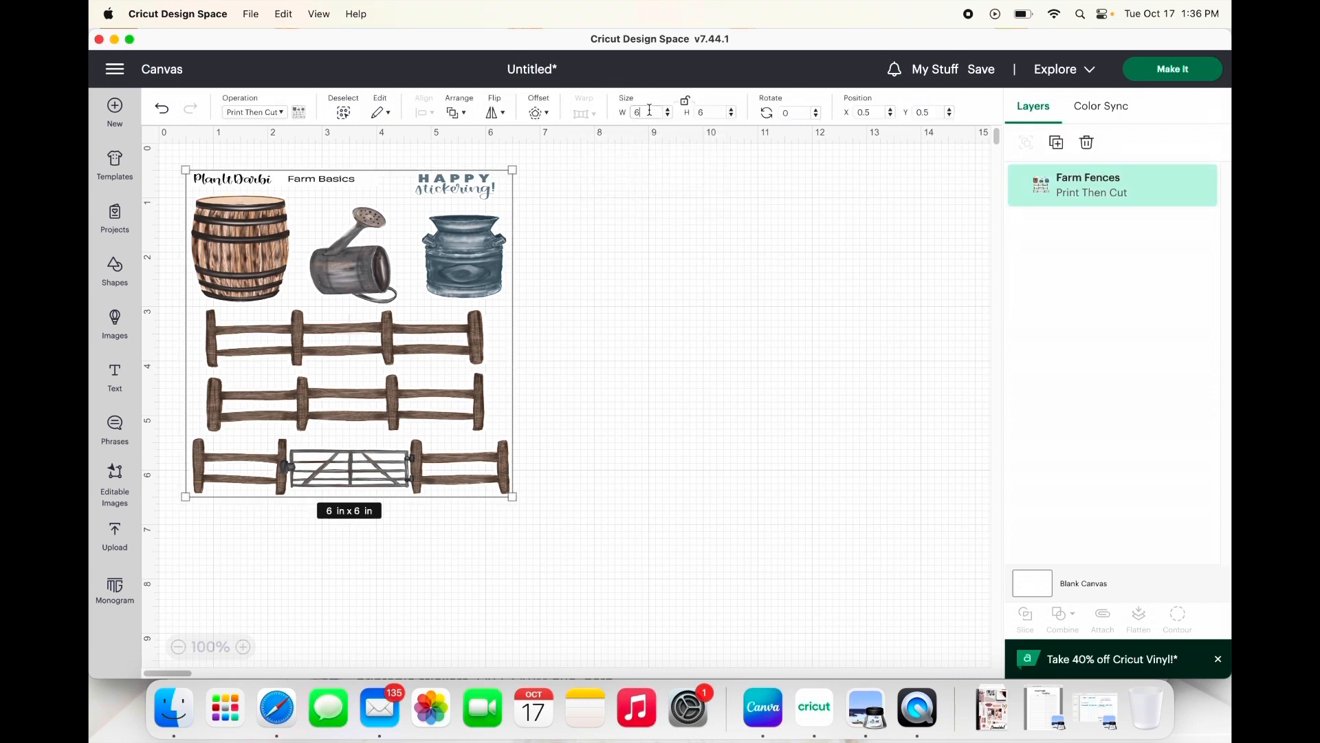
key(Tab)
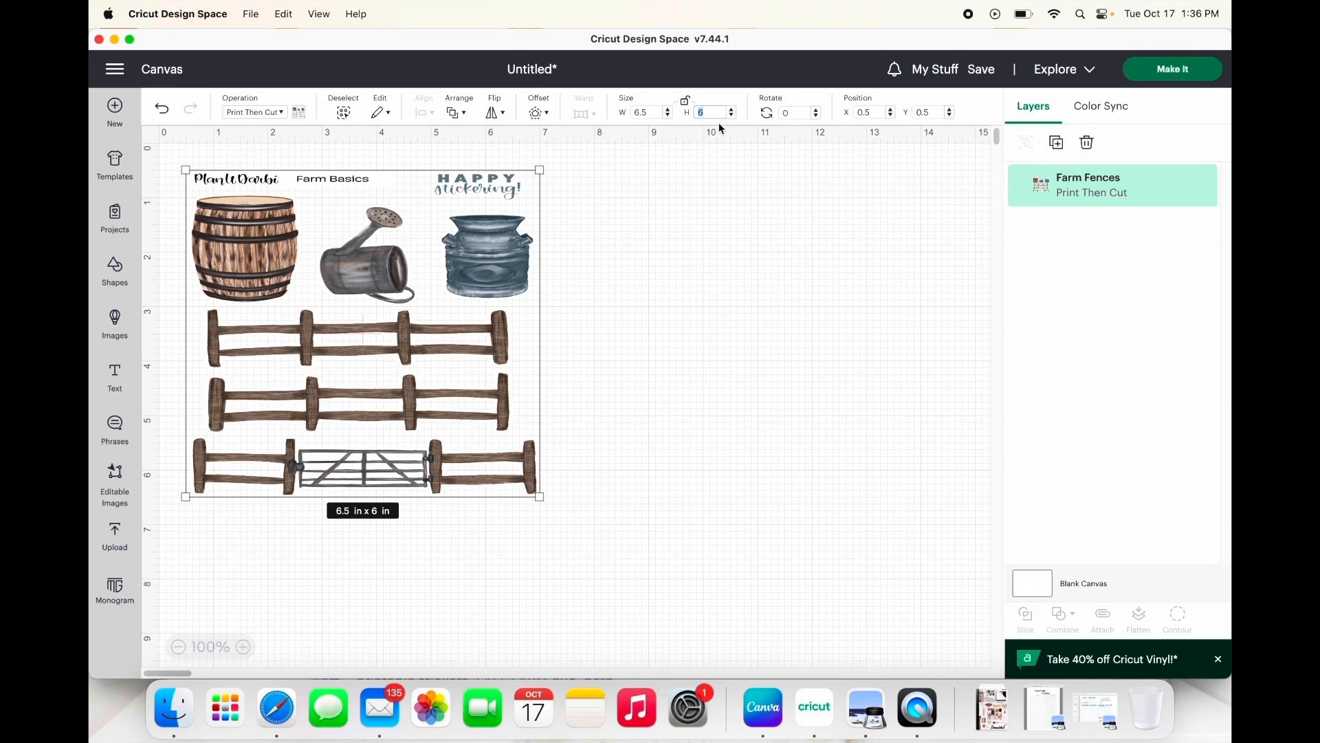
text(7)
key(Tab)
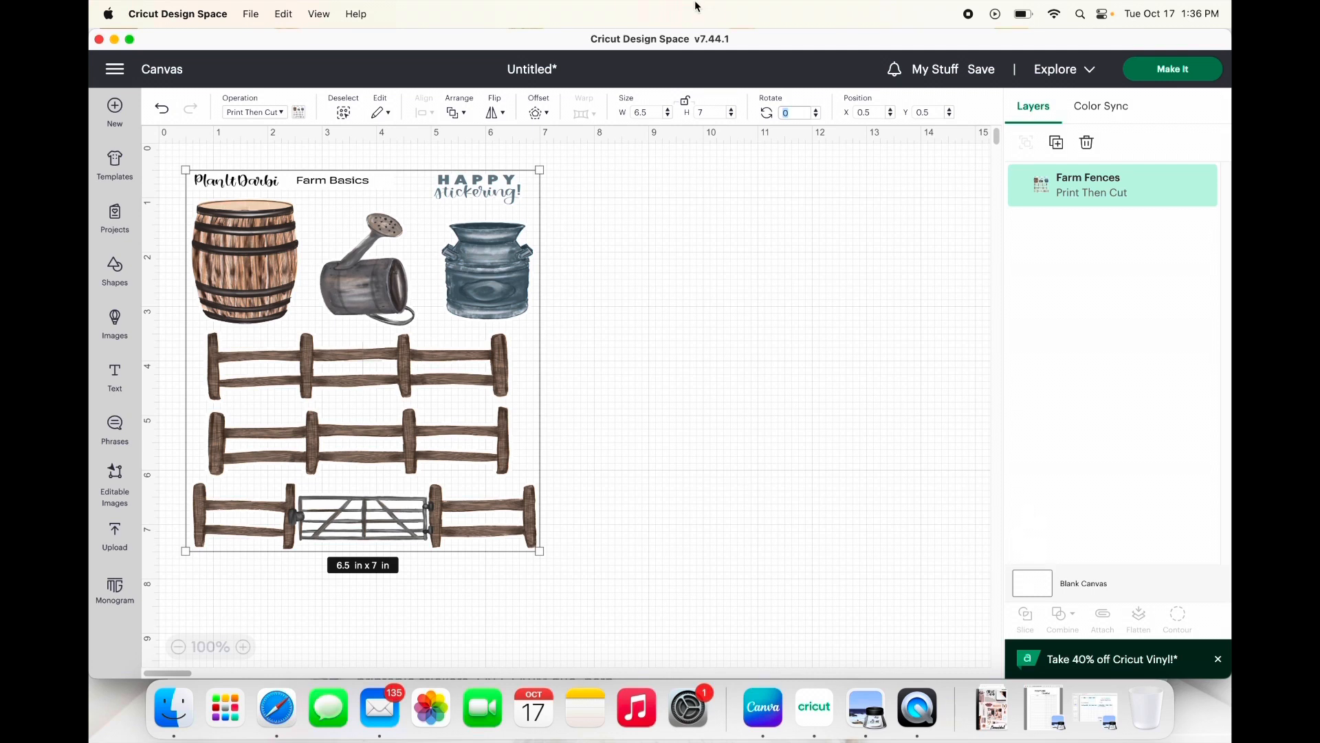
click(636, 230)
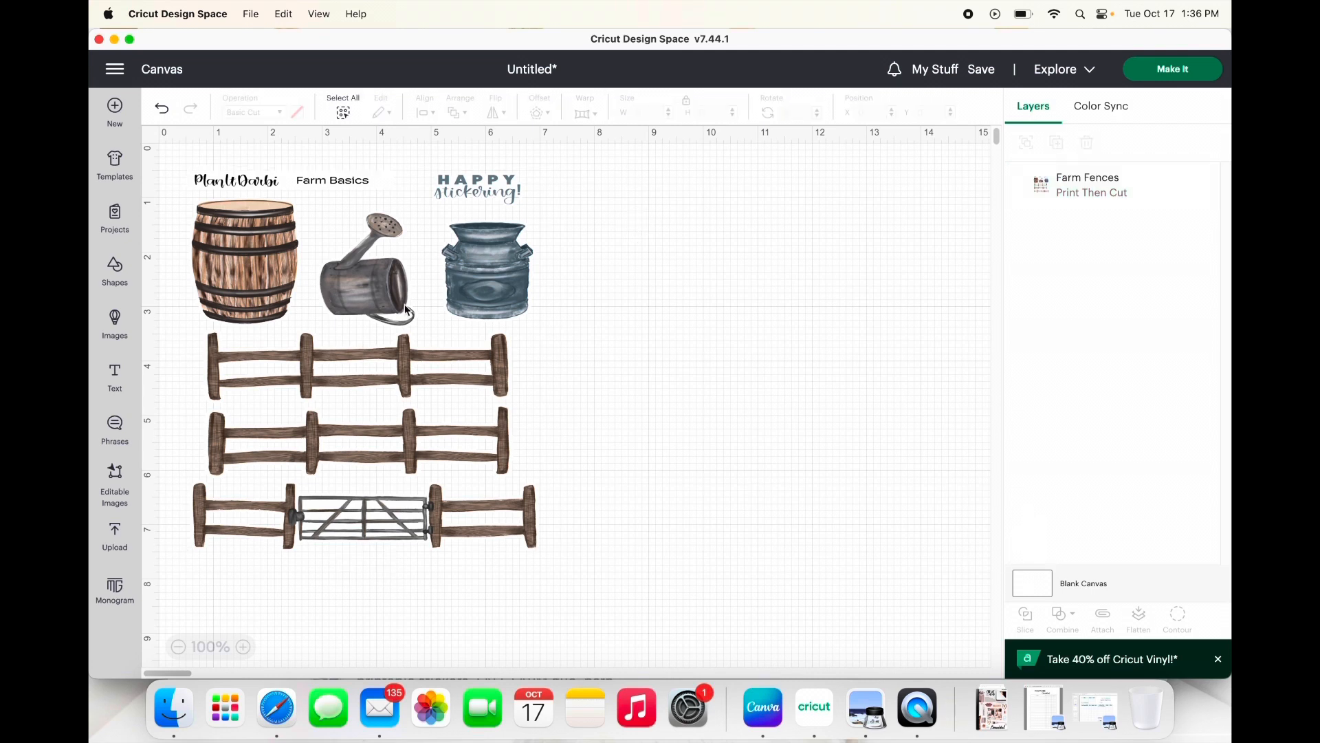
Step: Move the Farm Fences sheet to about X 7.36, Y 0.5 in and add a square shape to the canvas
key(super+a)
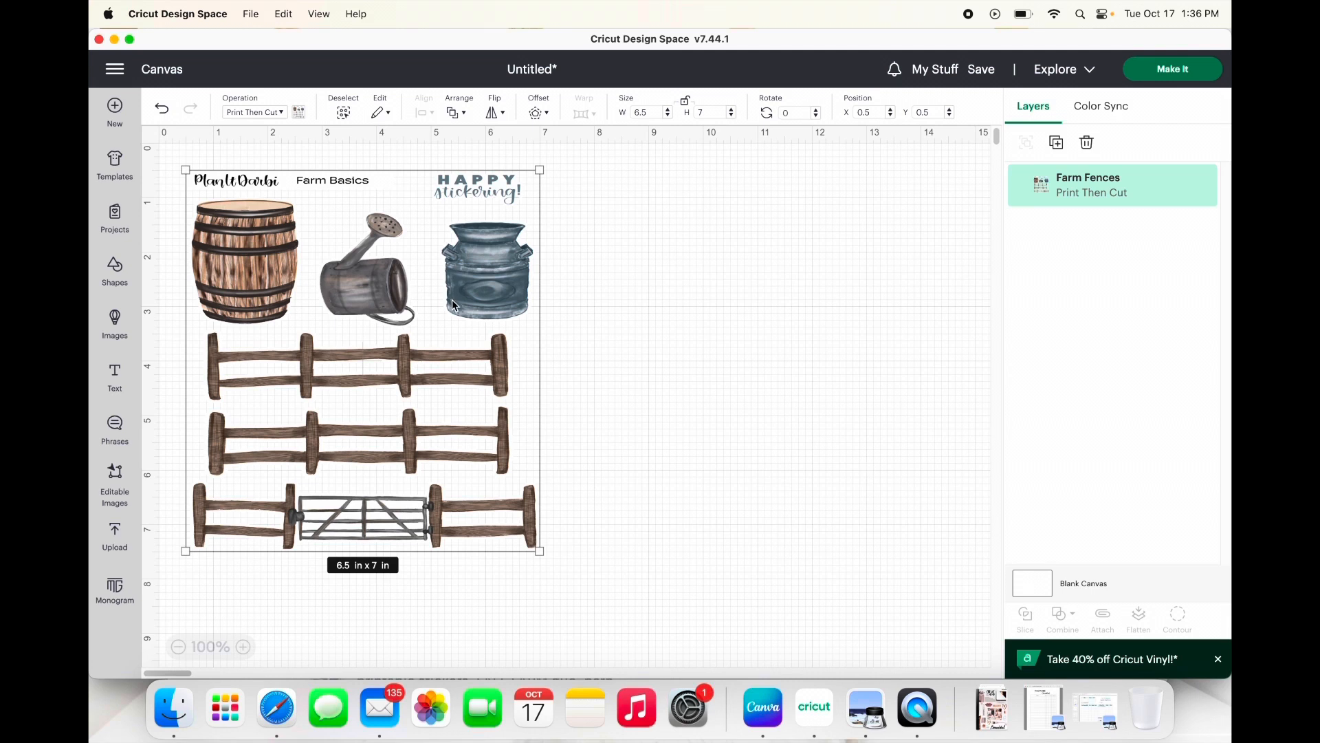
drag(393, 337, 768, 338)
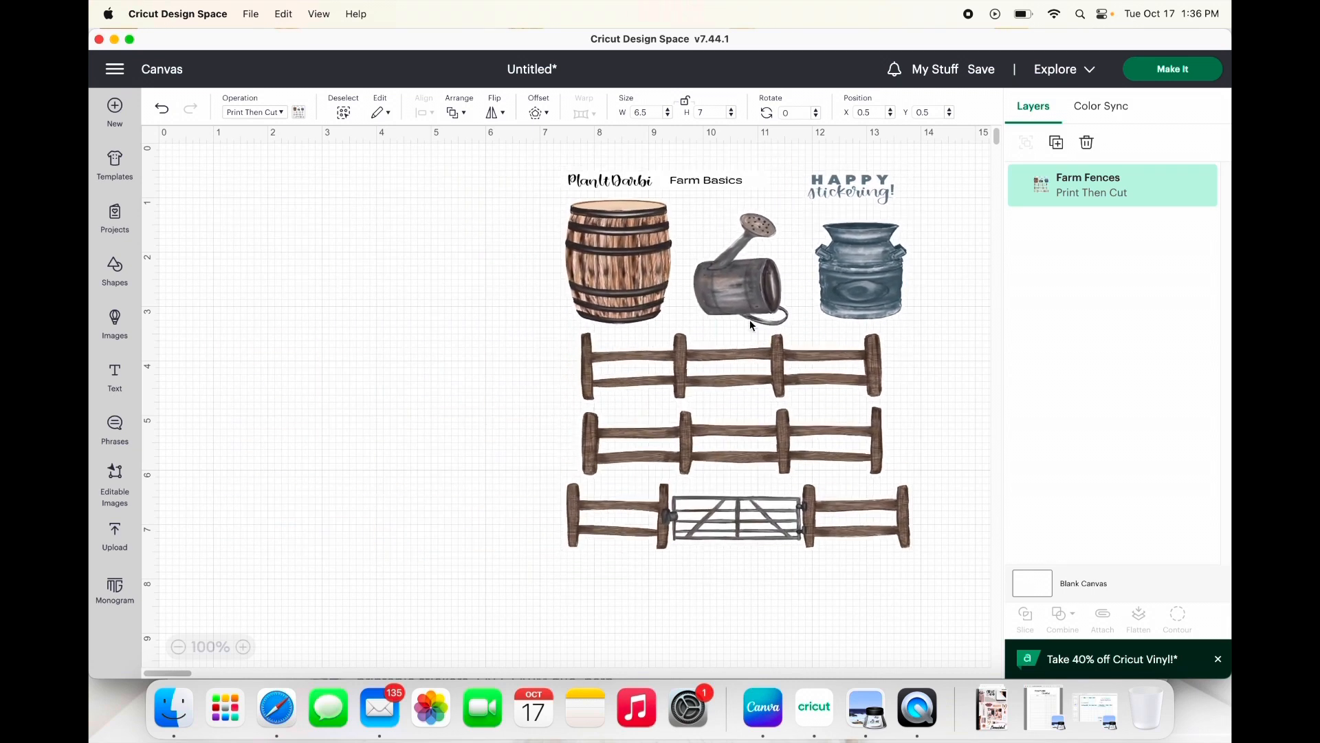
click(117, 268)
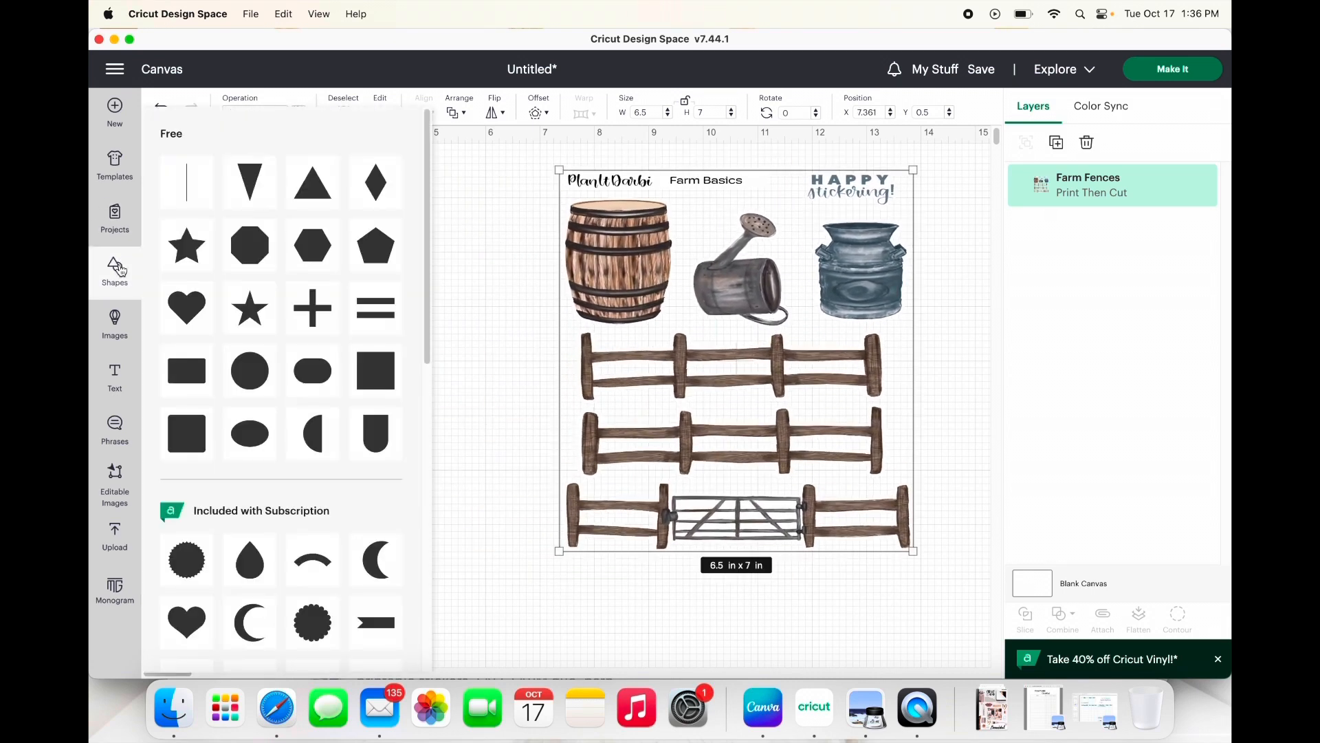
click(382, 370)
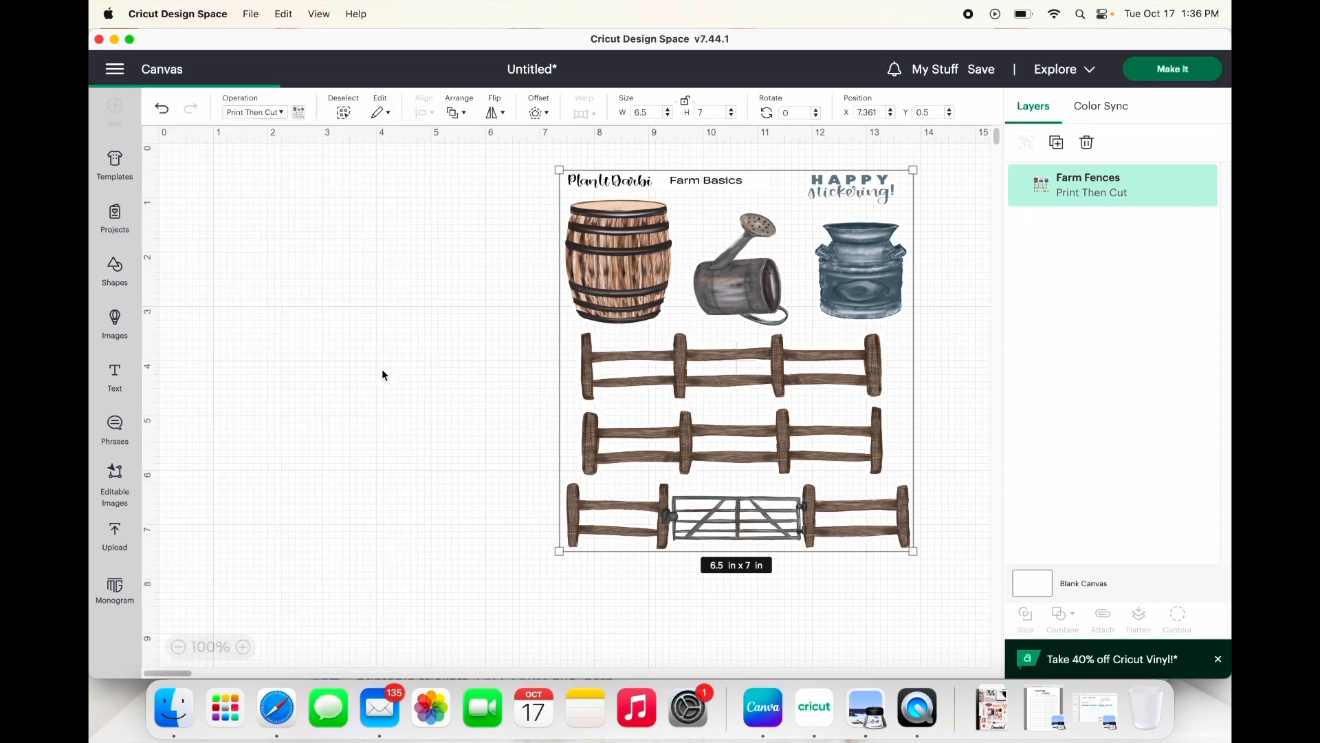
Step: Unlock the new square's proportions and set it to 6.5 in wide and 7 in high
click(687, 231)
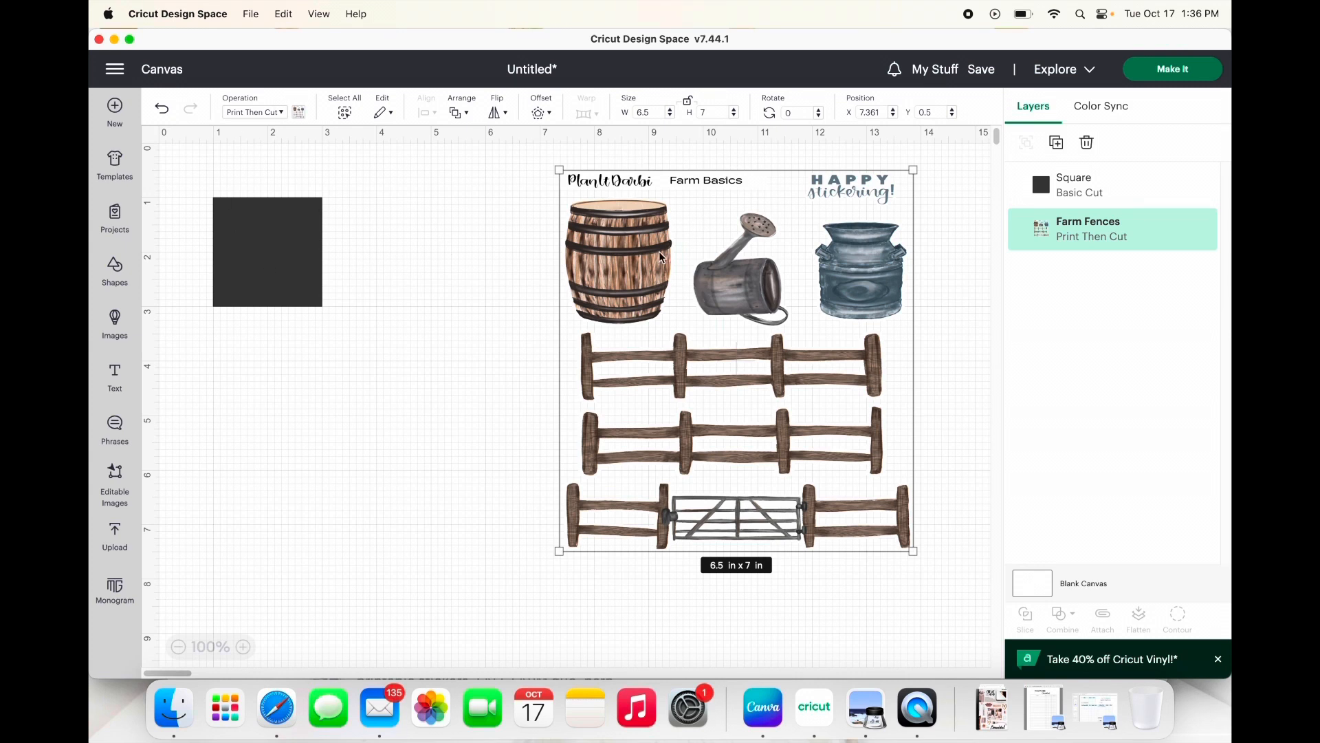
click(253, 280)
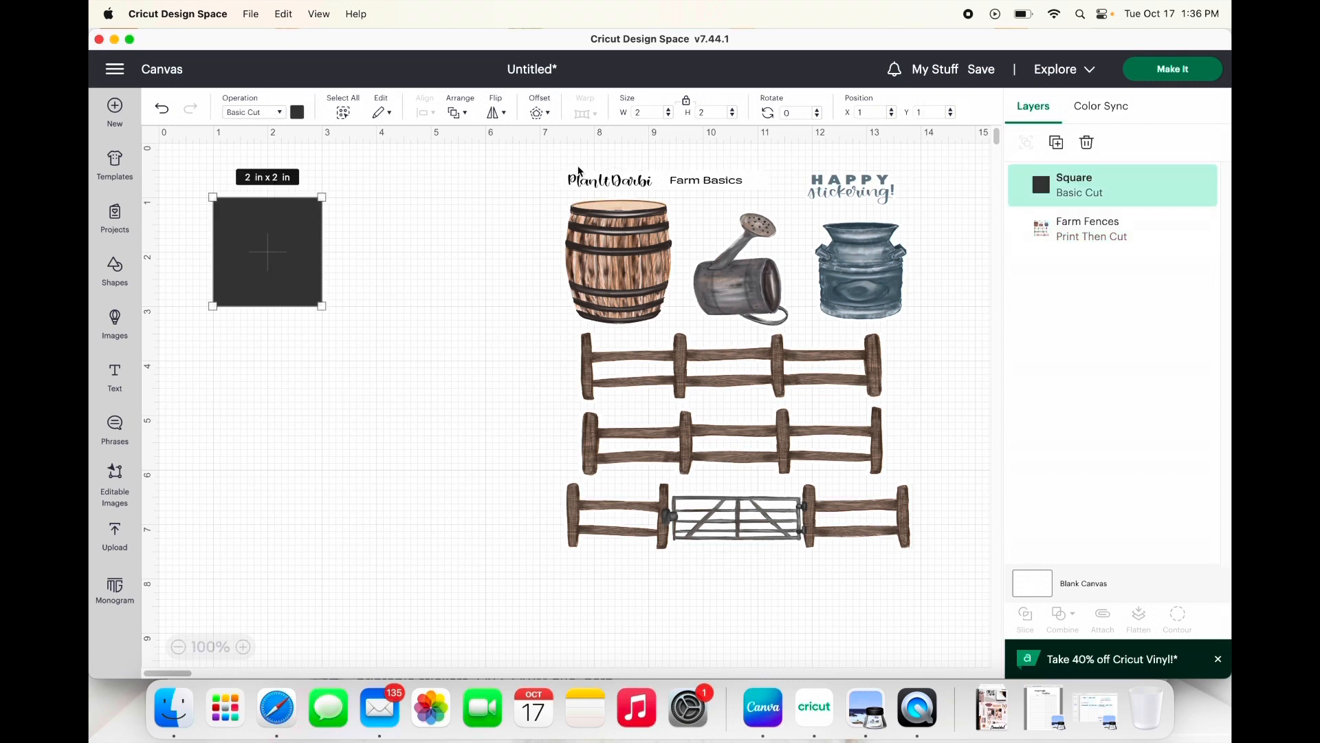
click(643, 114)
click(688, 105)
click(639, 112)
text(6.5)
key(Tab)
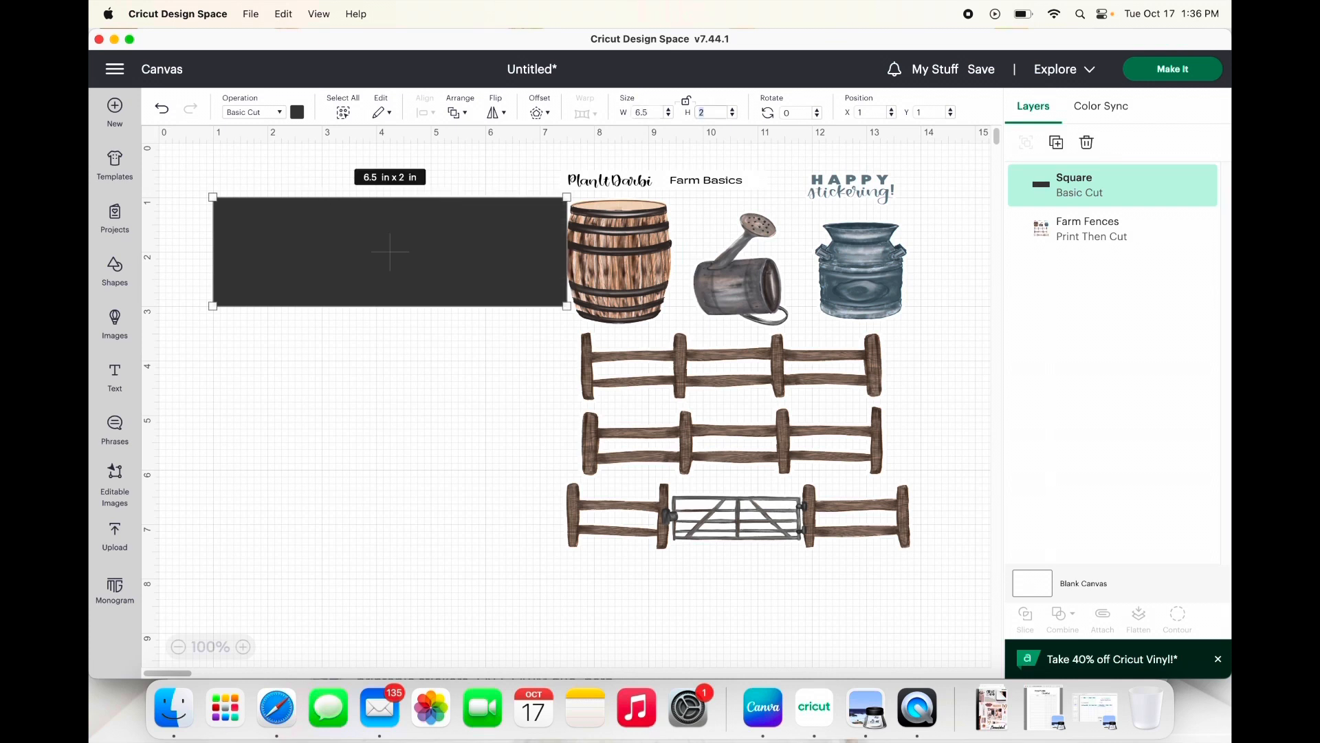
text(7)
key(Tab)
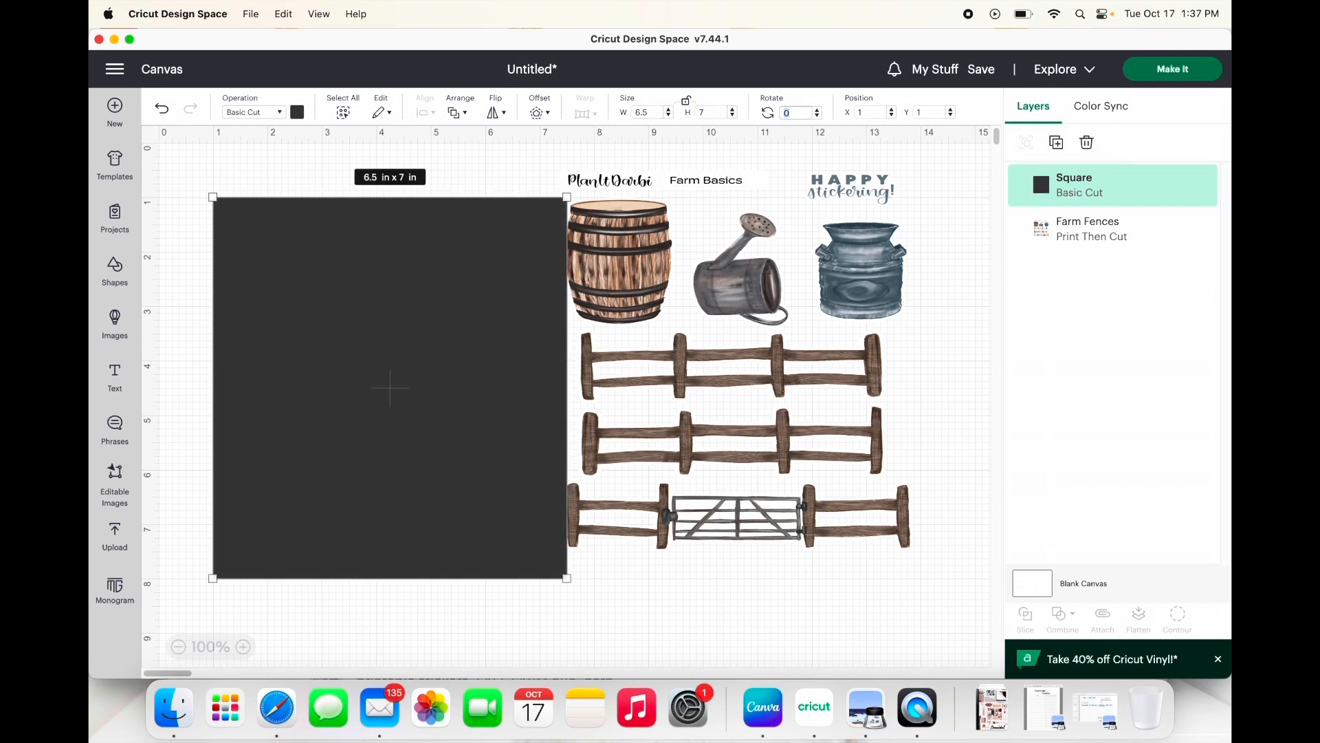
Step: Move the resized square beside the Farm Fences sheet, to about X 0.33, Y 1.06 in
click(374, 625)
click(478, 367)
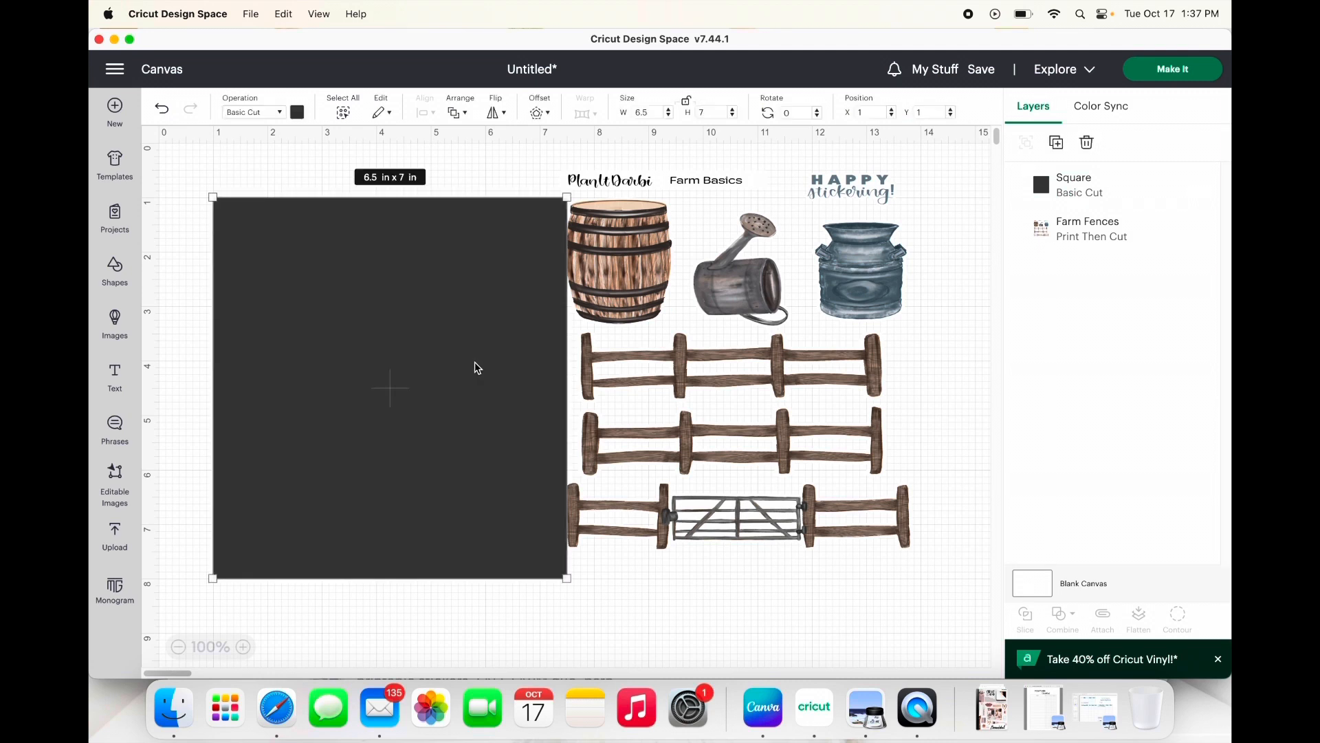
drag(463, 398, 390, 364)
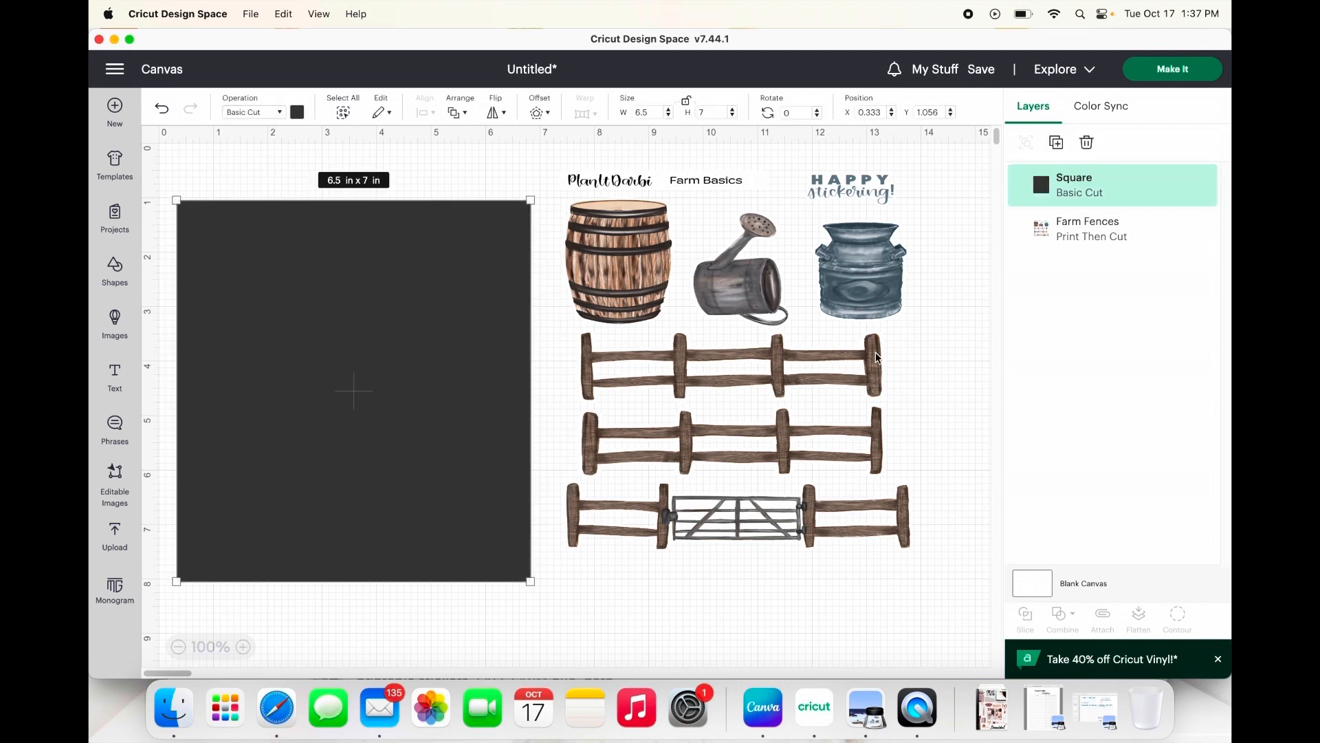
Step: Duplicate the 6.5 × 7 in square four times to make five identical squares
click(1064, 148)
click(1064, 148)
click(1064, 148)
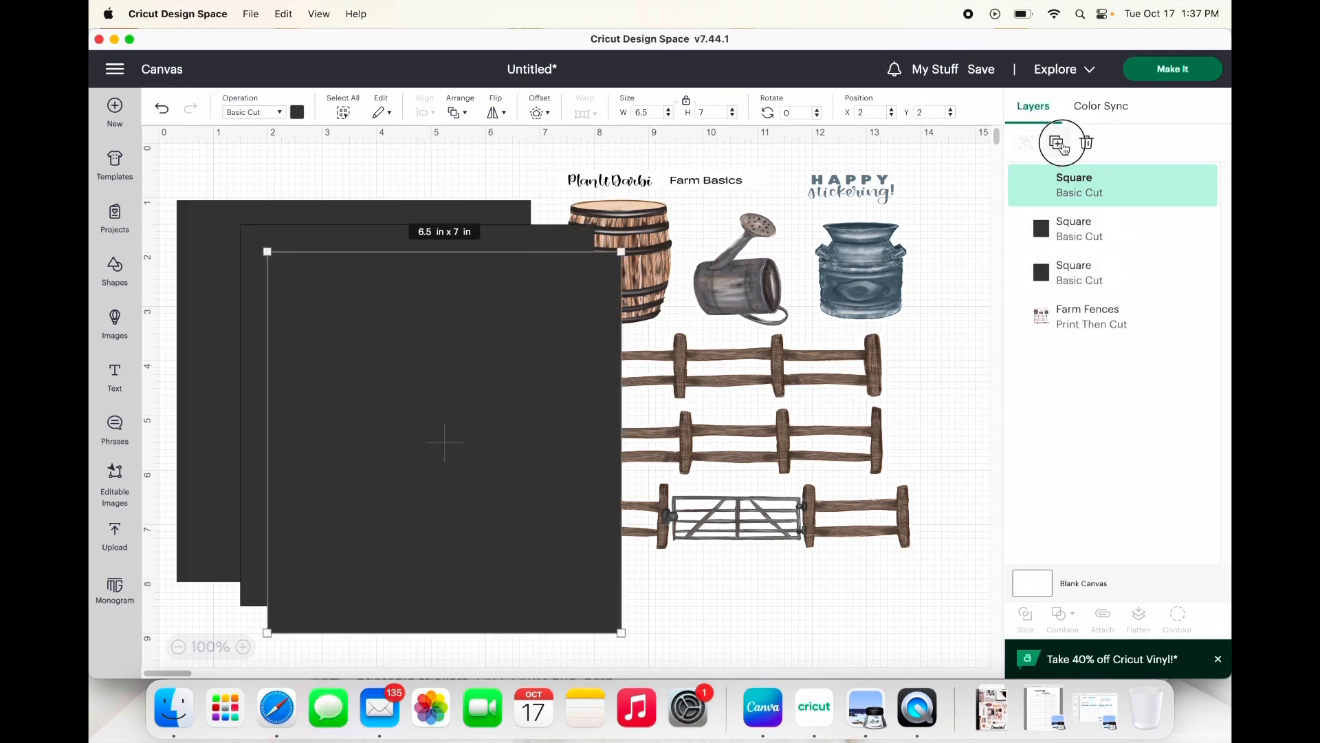
click(1064, 148)
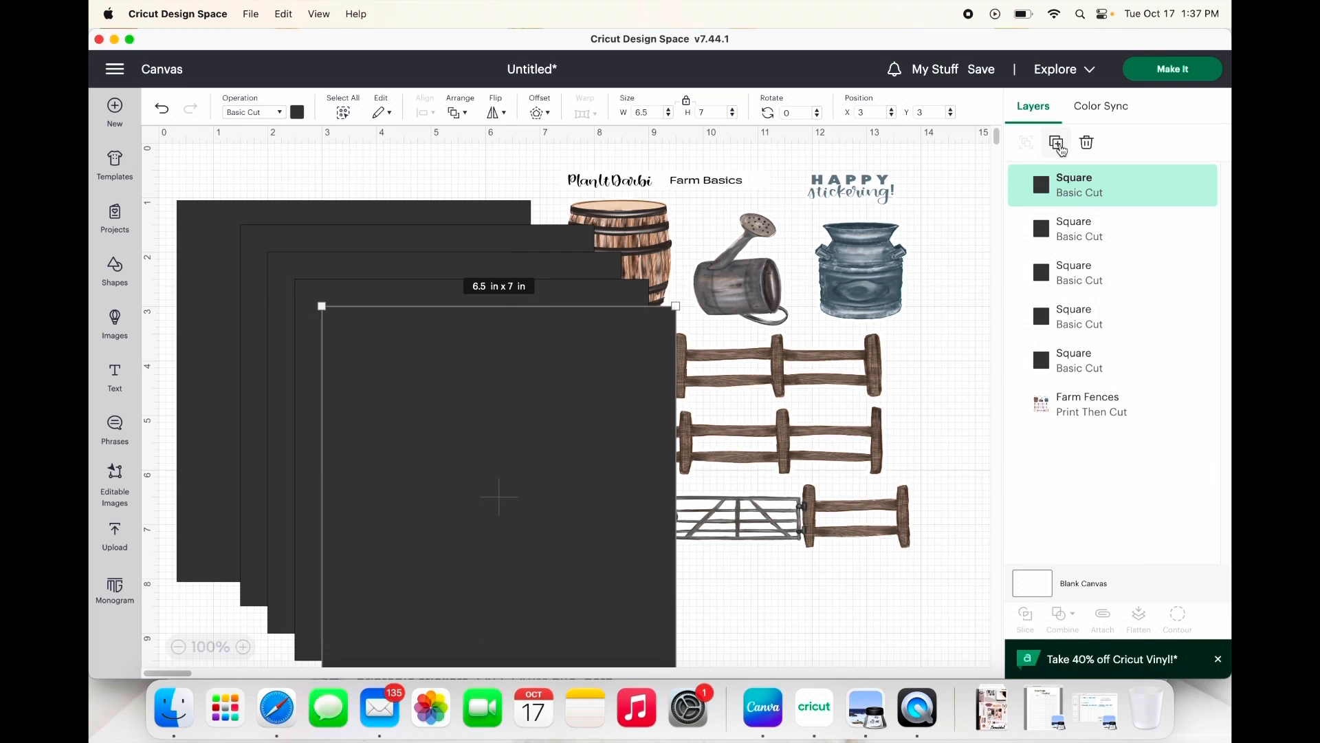
Step: Move the Farm Fences sheet over the squares to about X 3.76, Y 3.08 in and bring it to the front
click(808, 292)
drag(807, 292, 598, 427)
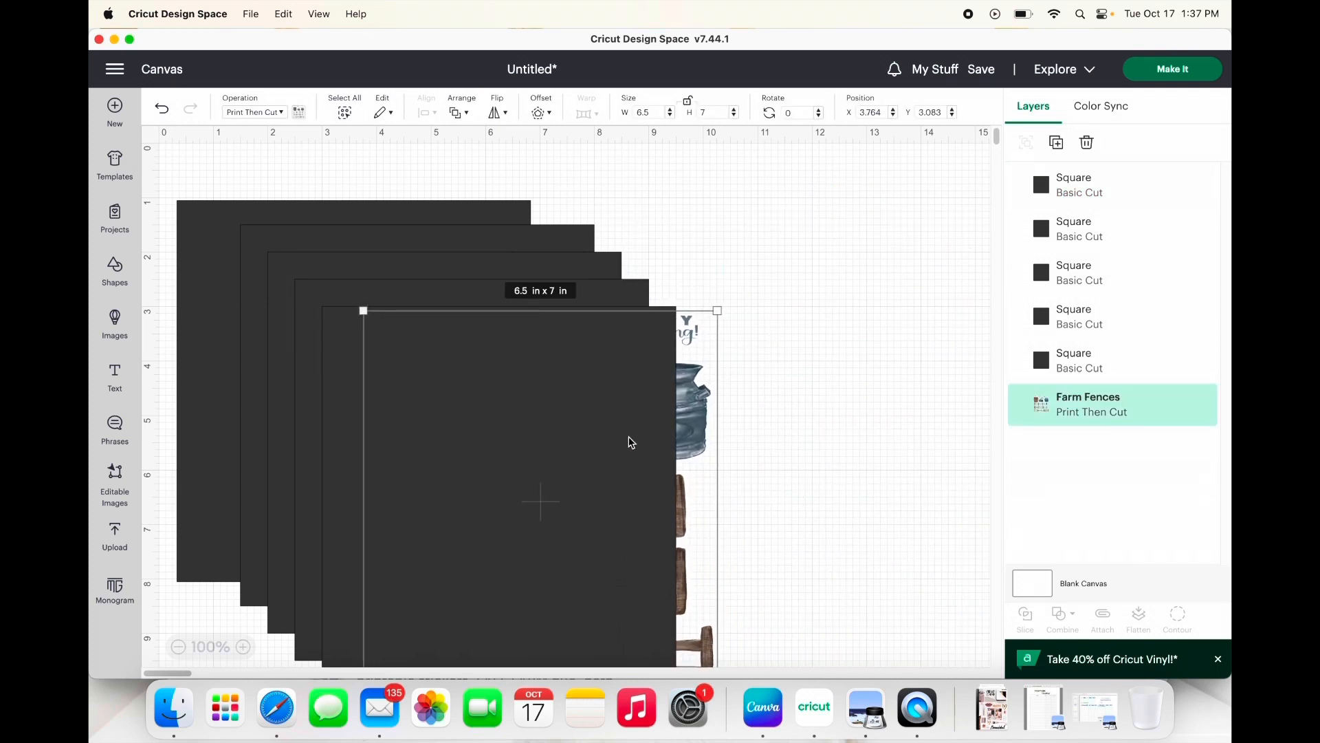
click(473, 117)
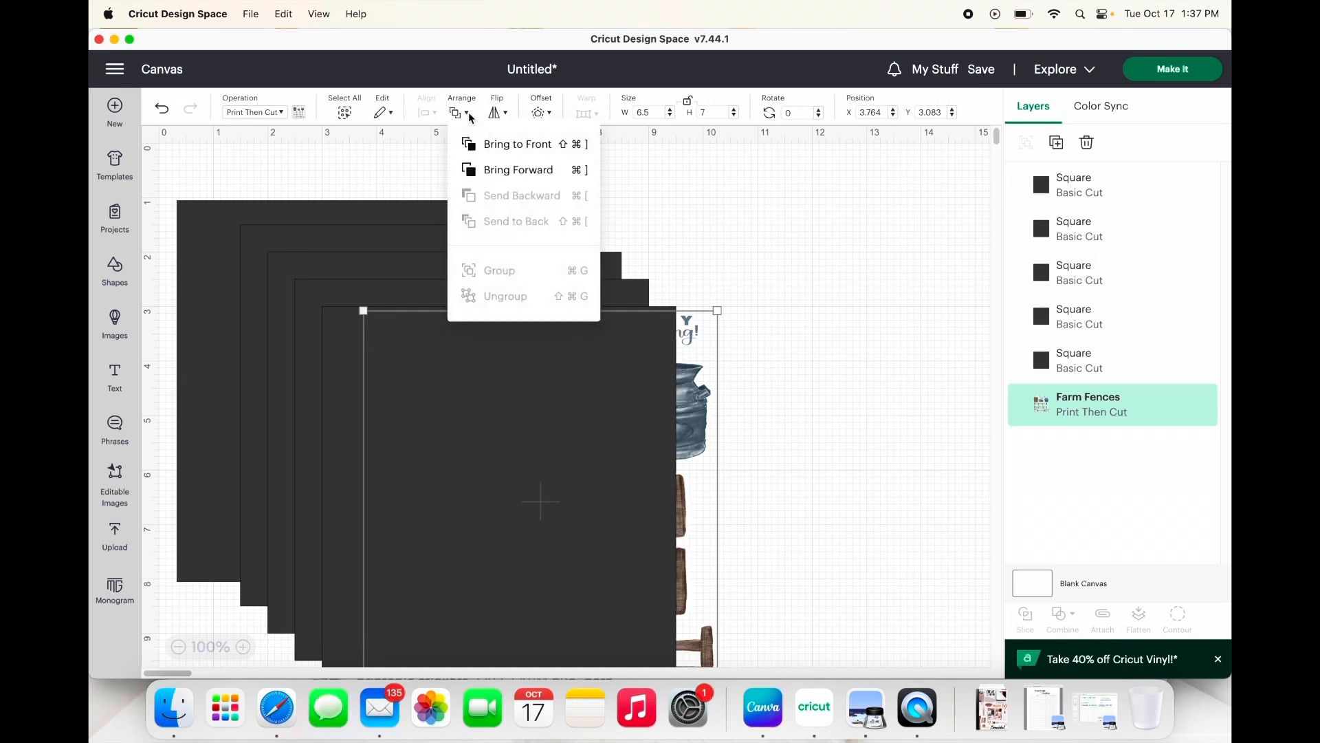
click(491, 152)
click(229, 177)
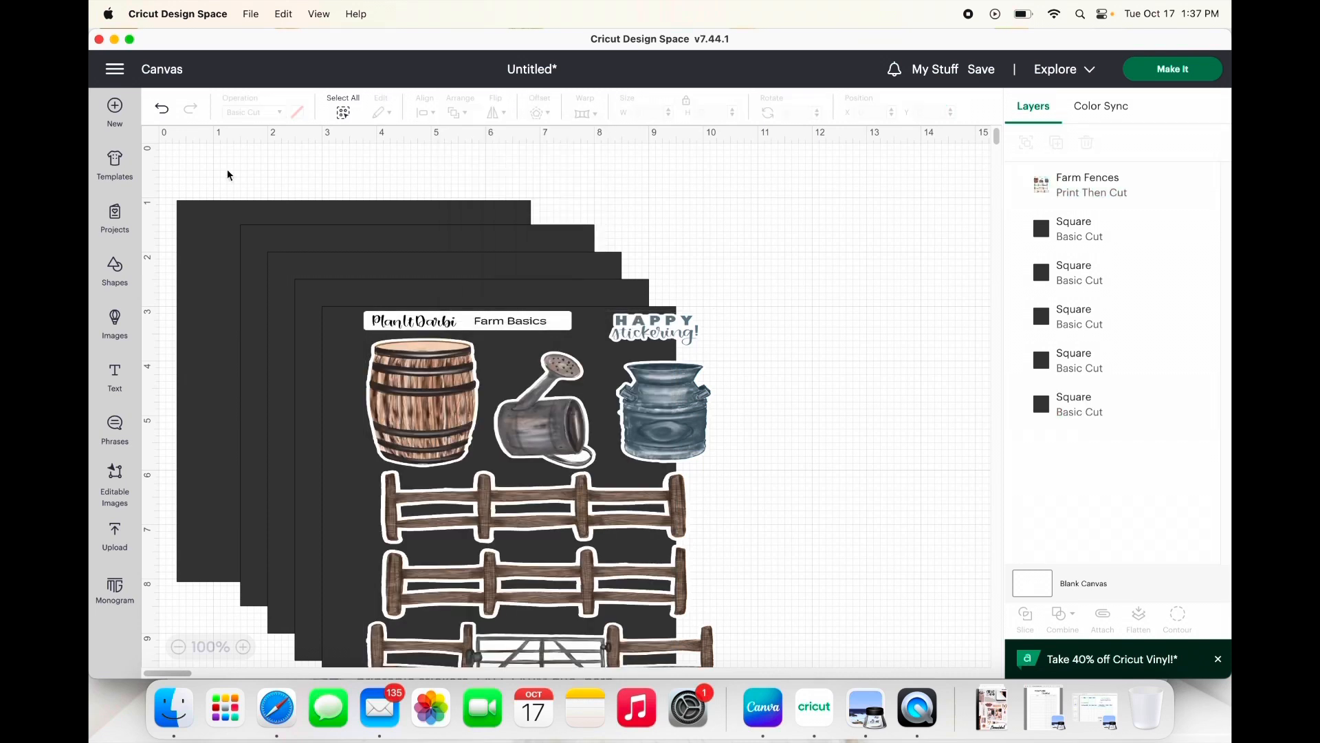
Step: Align the Farm Fences sheet and all five squares with each other using Center
drag(181, 165, 776, 715)
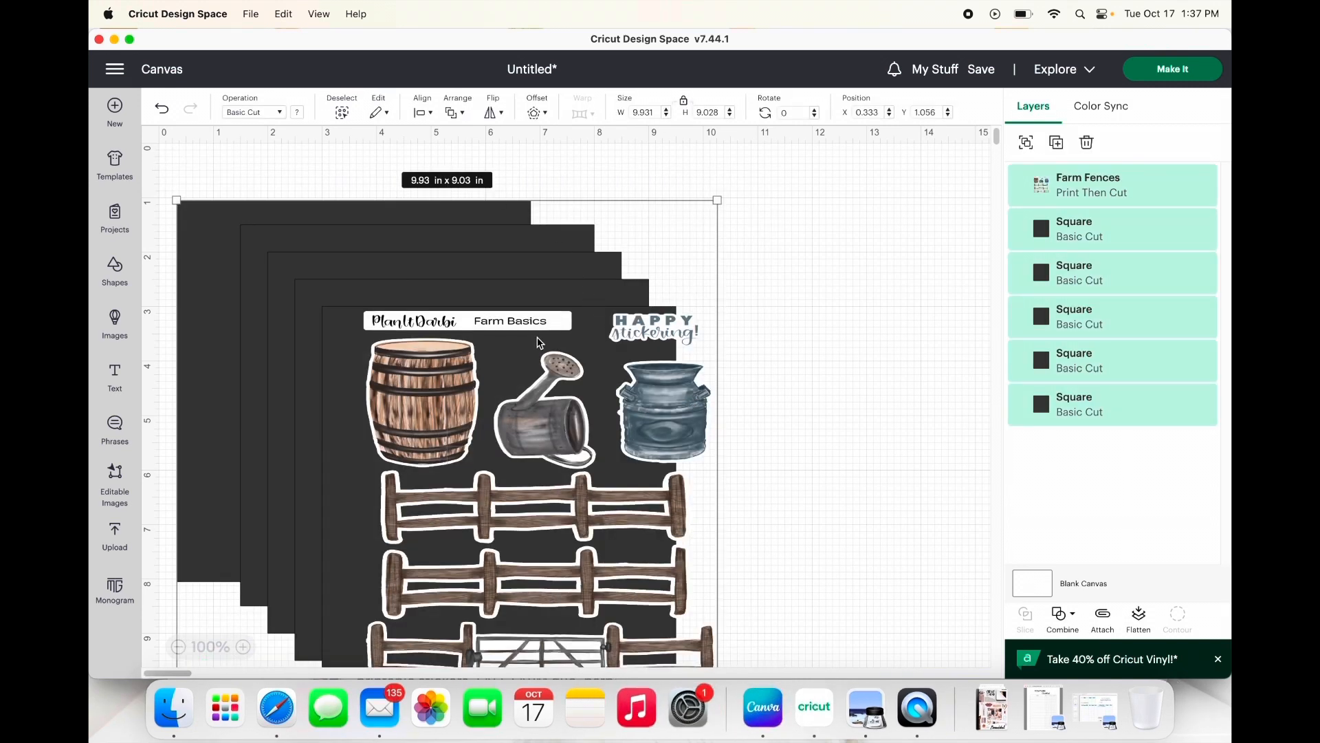
click(433, 115)
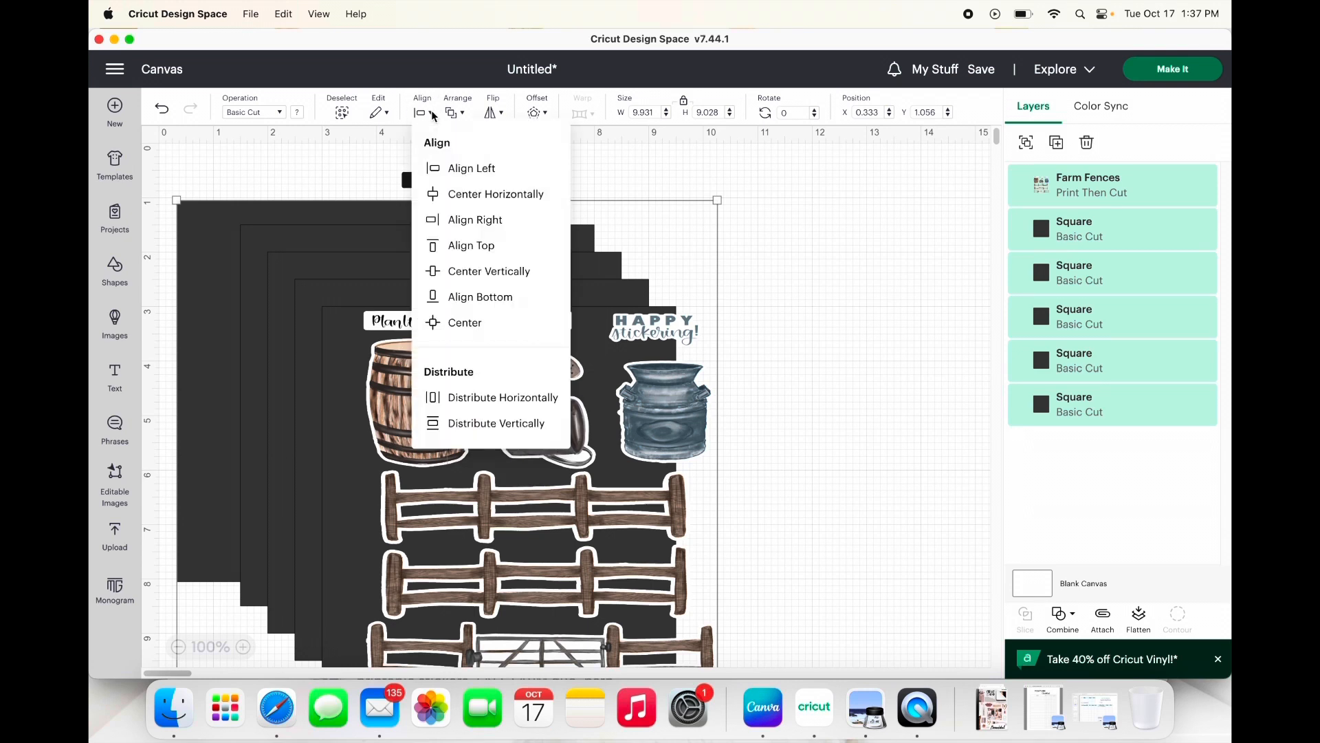
click(464, 334)
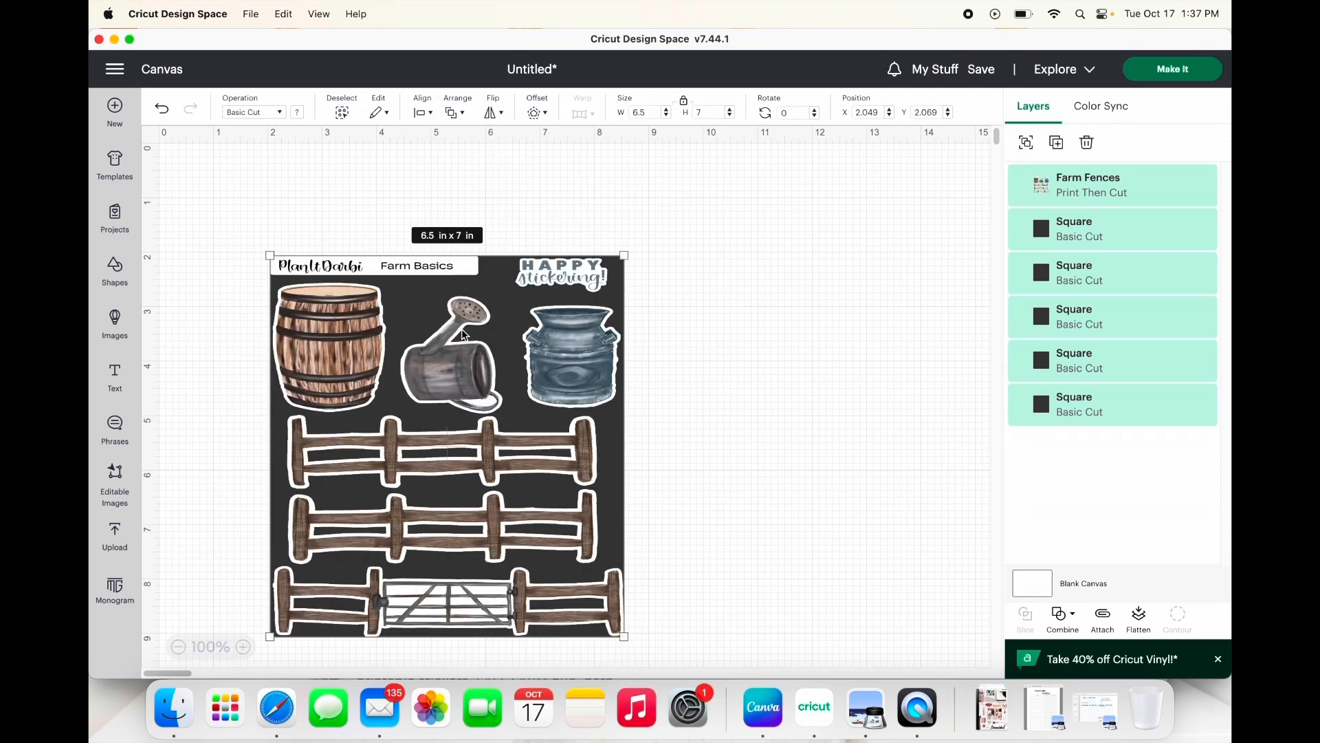
Step: Attach the Farm Fences sheet and the five centred squares to one another
click(866, 390)
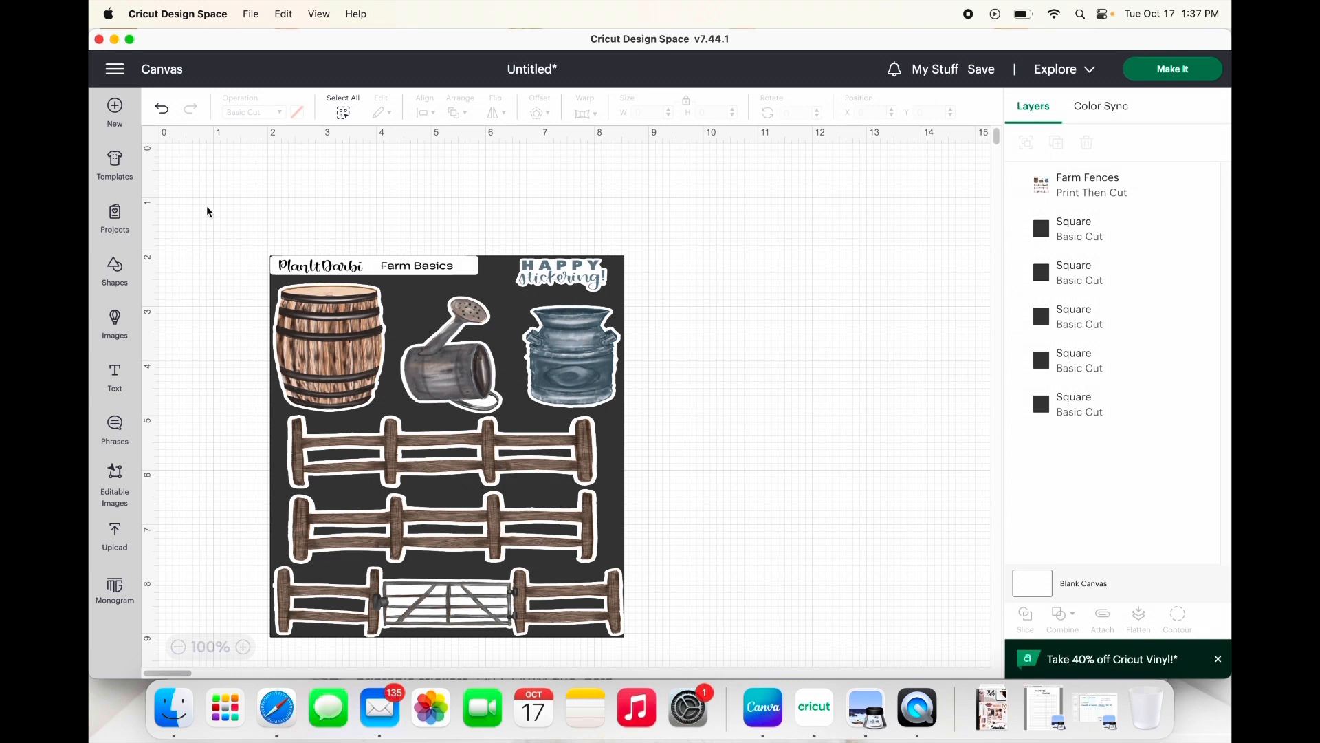
drag(206, 206, 691, 671)
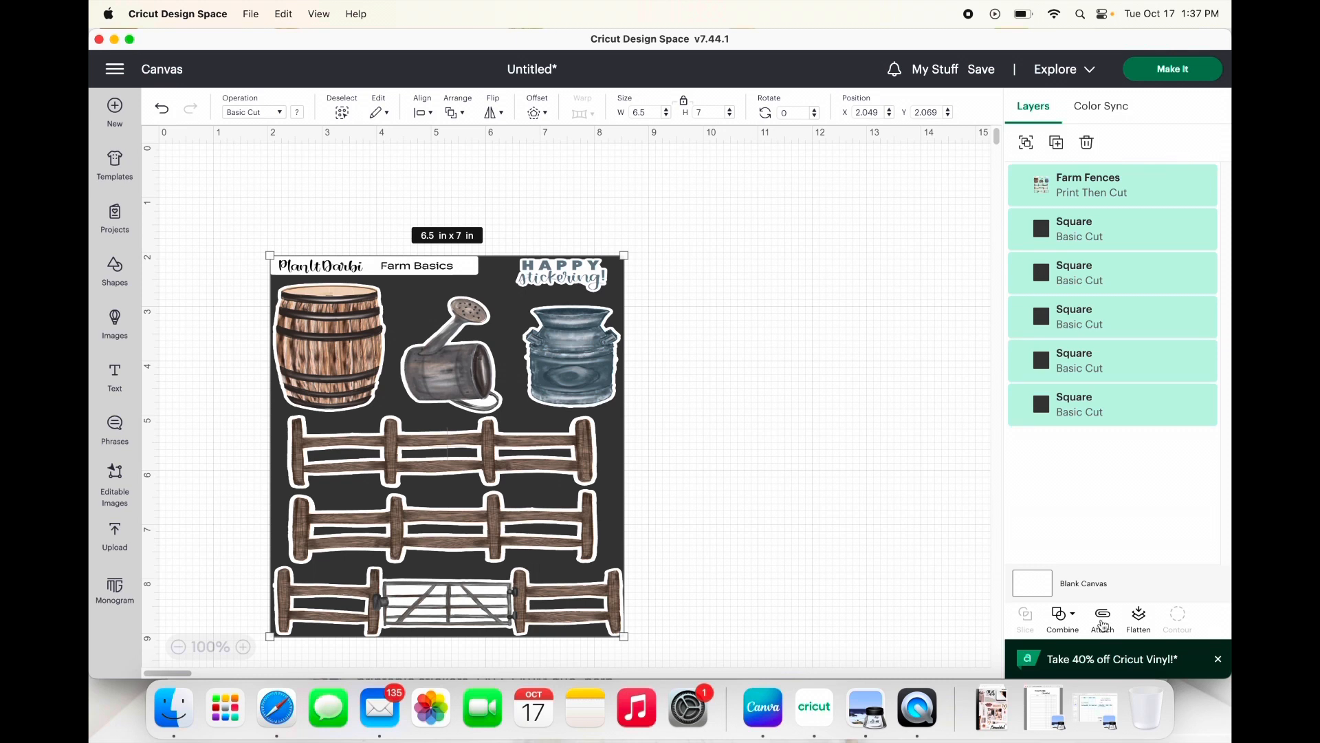
click(1104, 626)
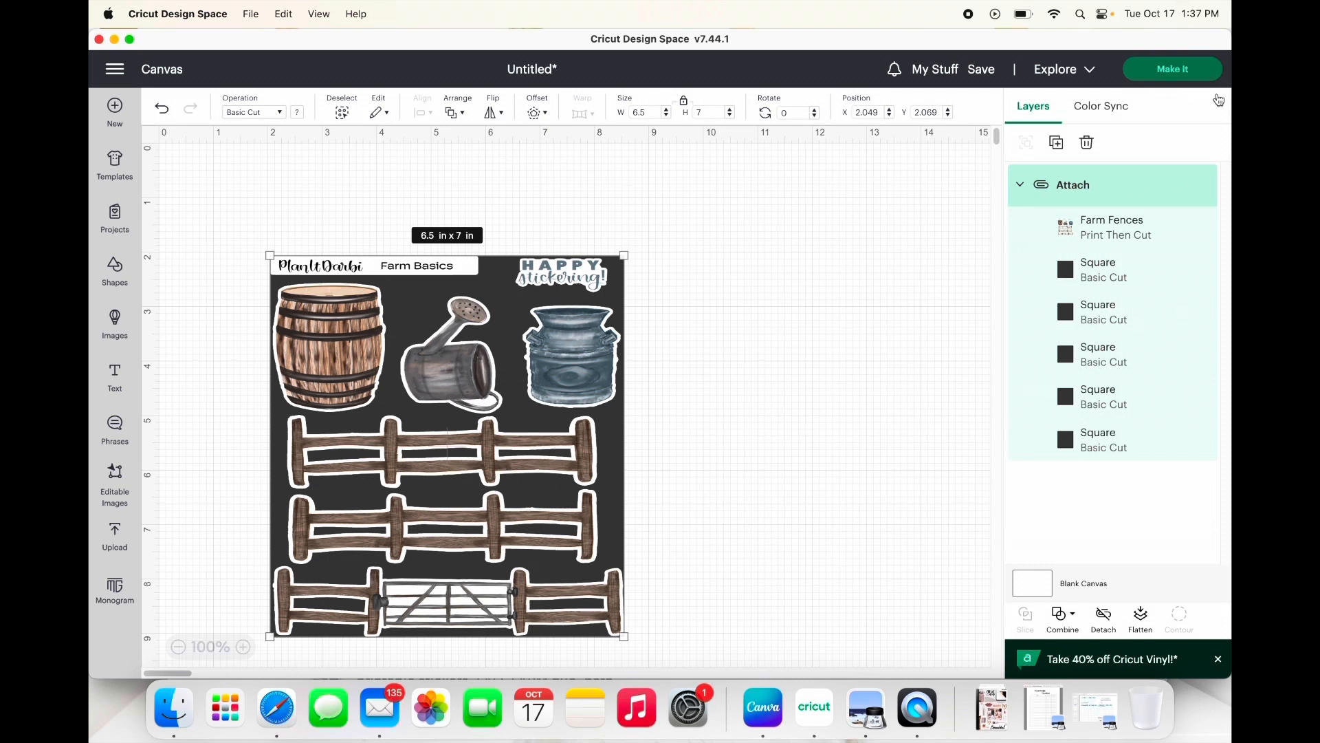
Step: Take the attached design through mat preparation and print it with Add Bleed turned off
click(1188, 72)
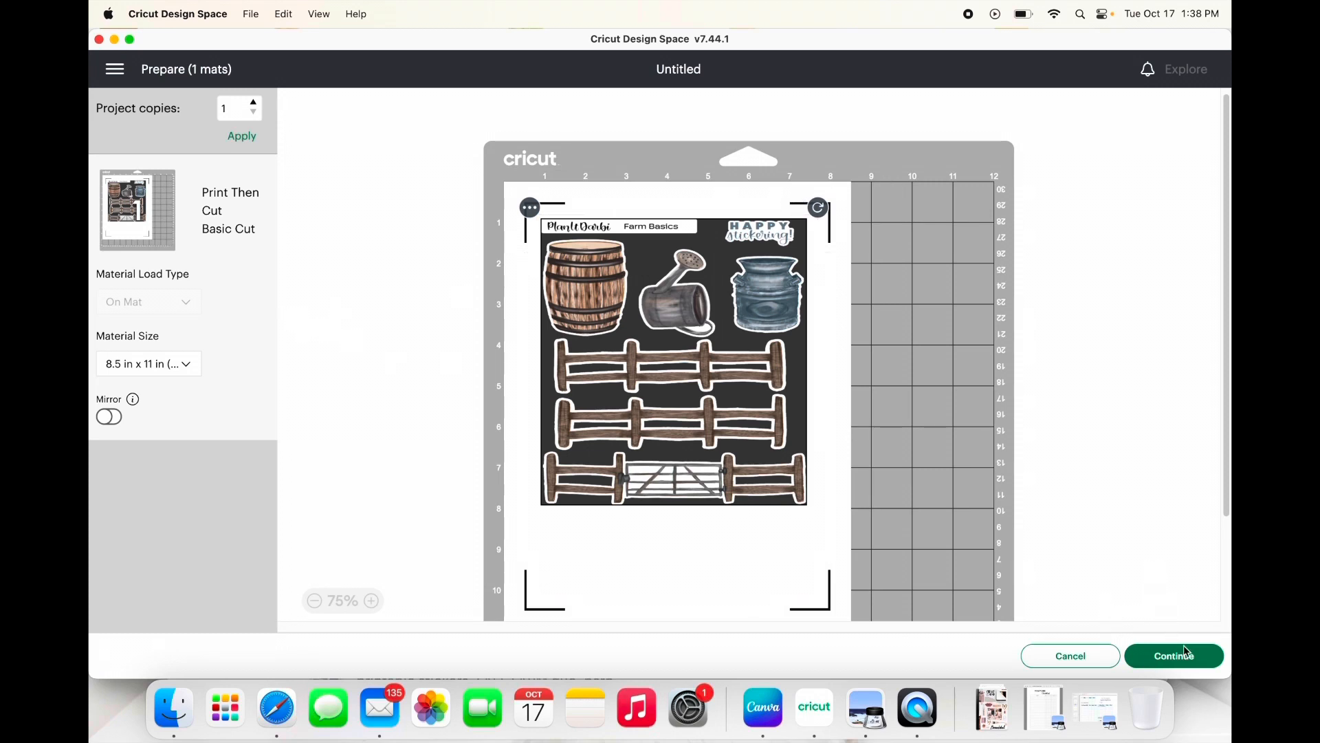
click(1203, 670)
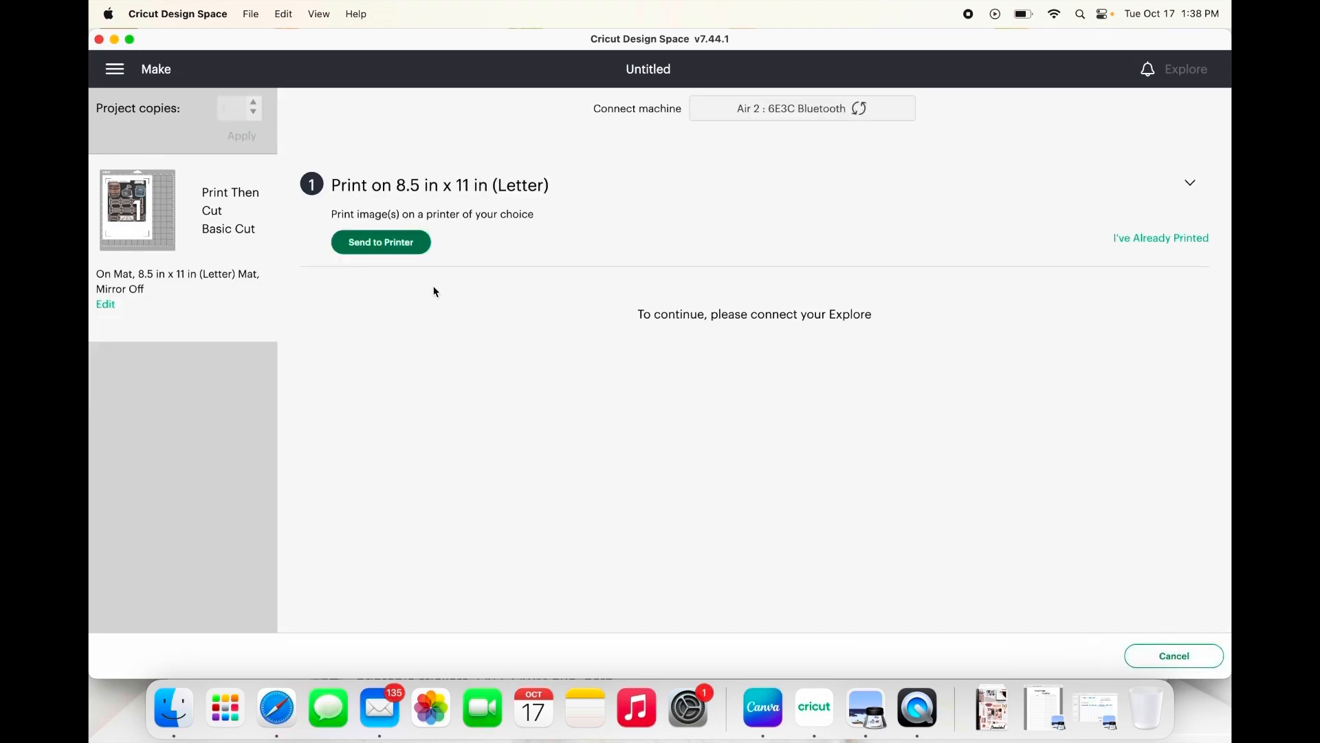
click(404, 246)
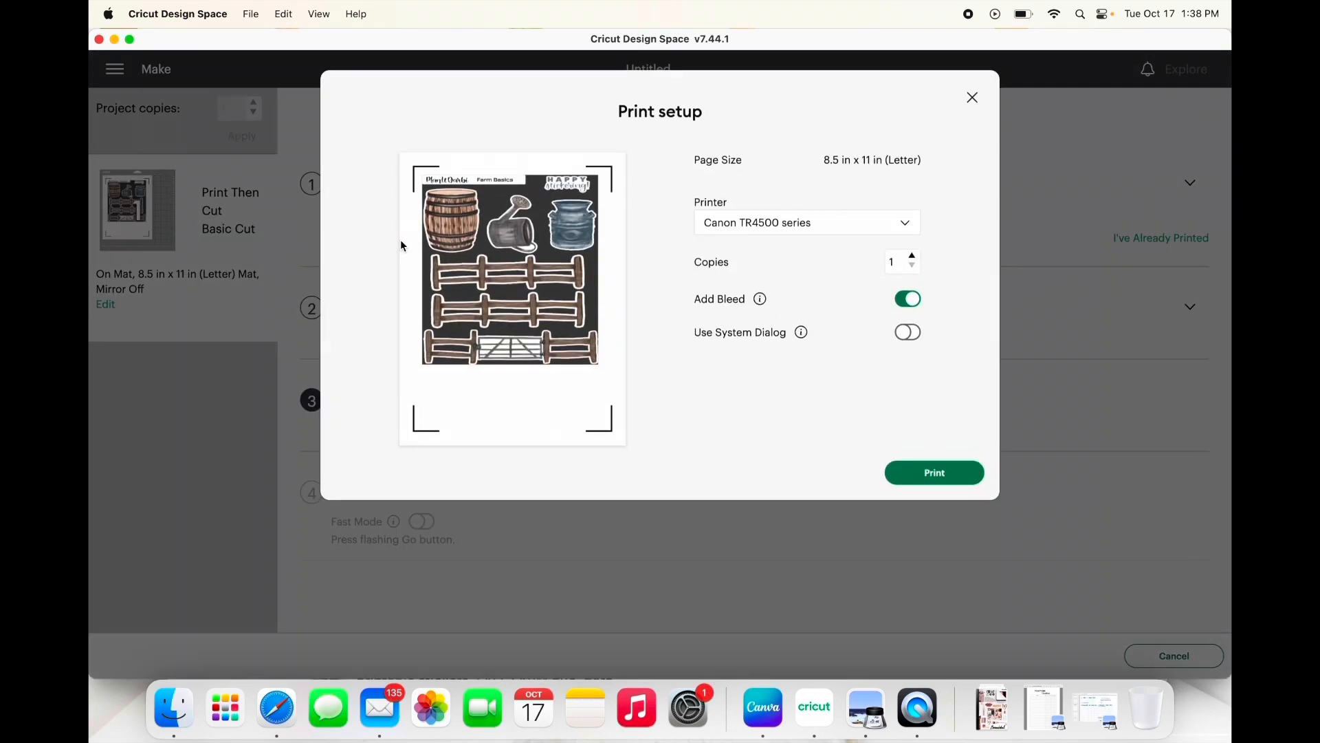
click(914, 305)
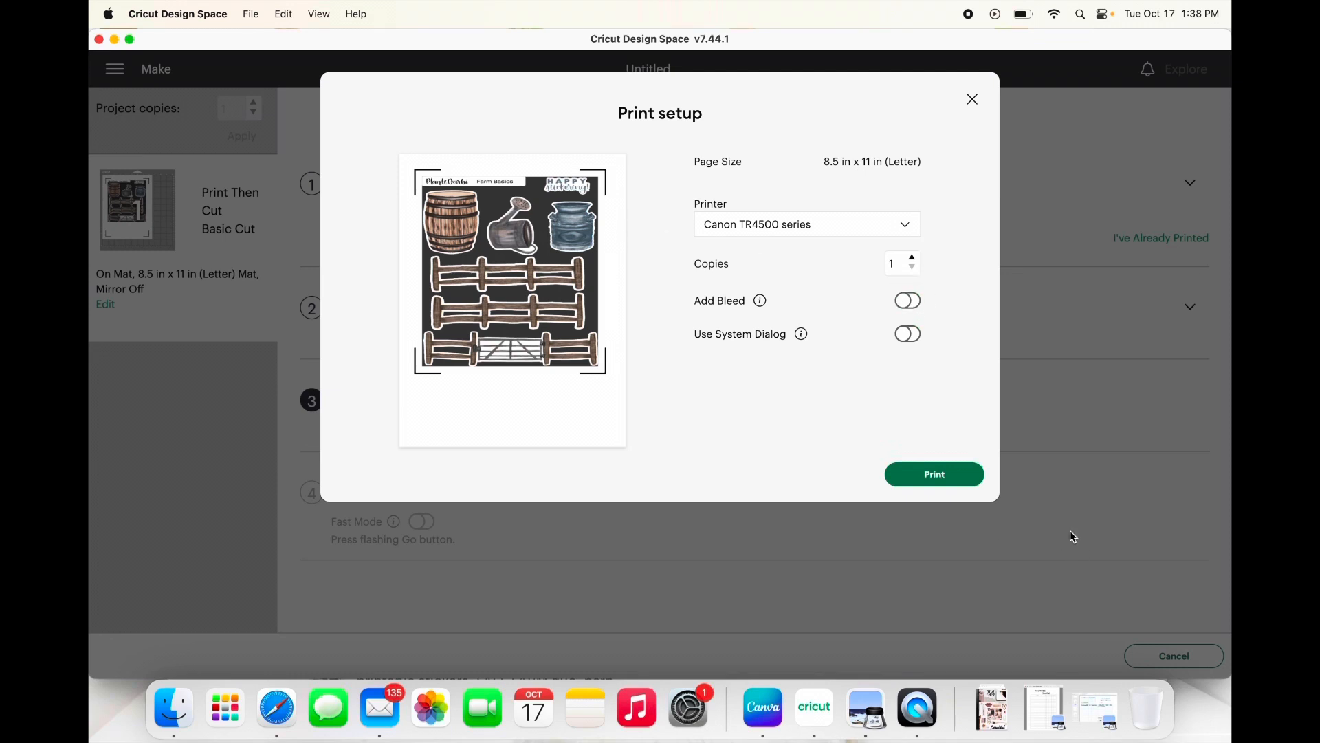
click(974, 479)
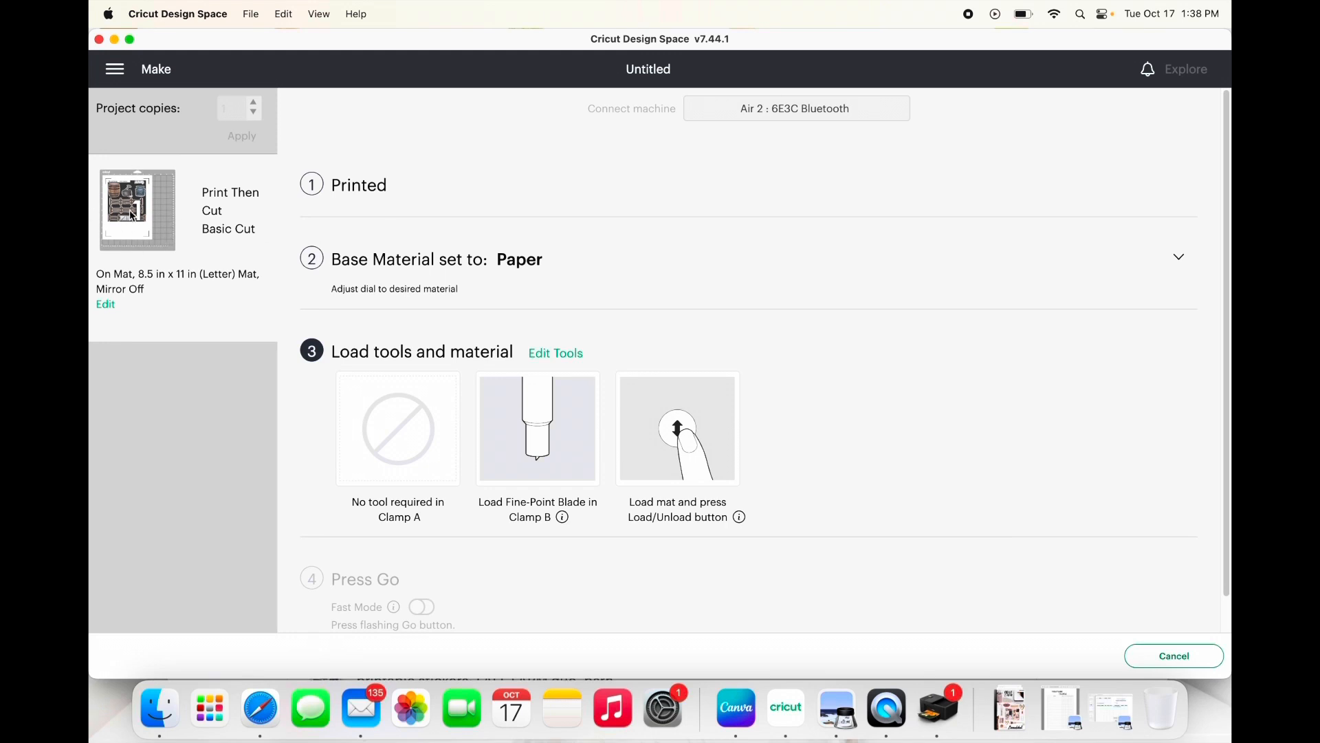
mouse_move(125, 195)
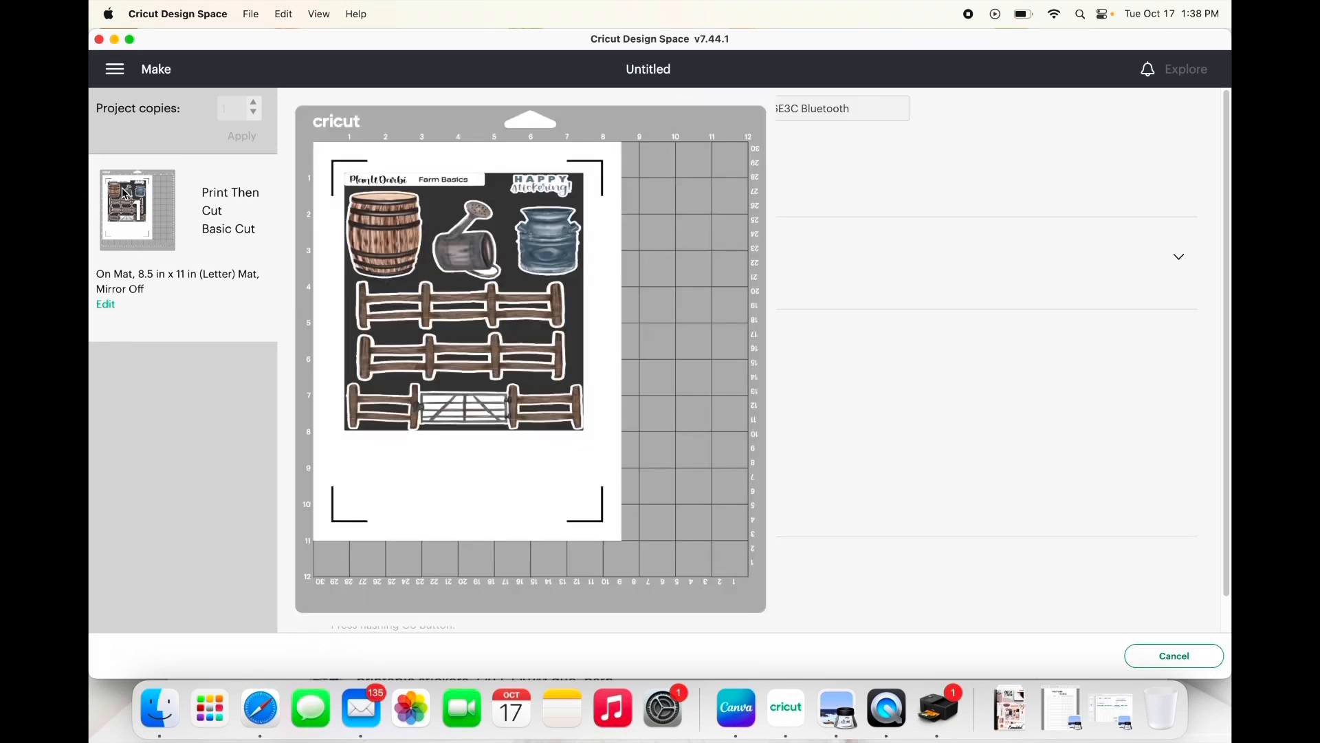